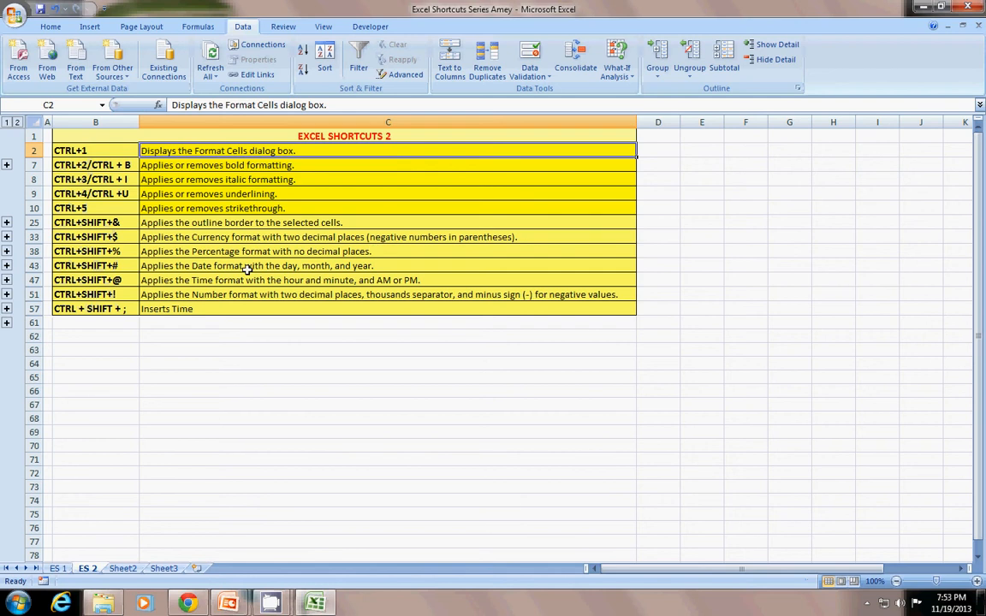
- Review the shortcuts and their descriptions in the EXCEL SHORTCUTS 2 table, from CTRL+1 to CTRL + SHIFT + ;
left_click_drag(222, 153, 242, 308)
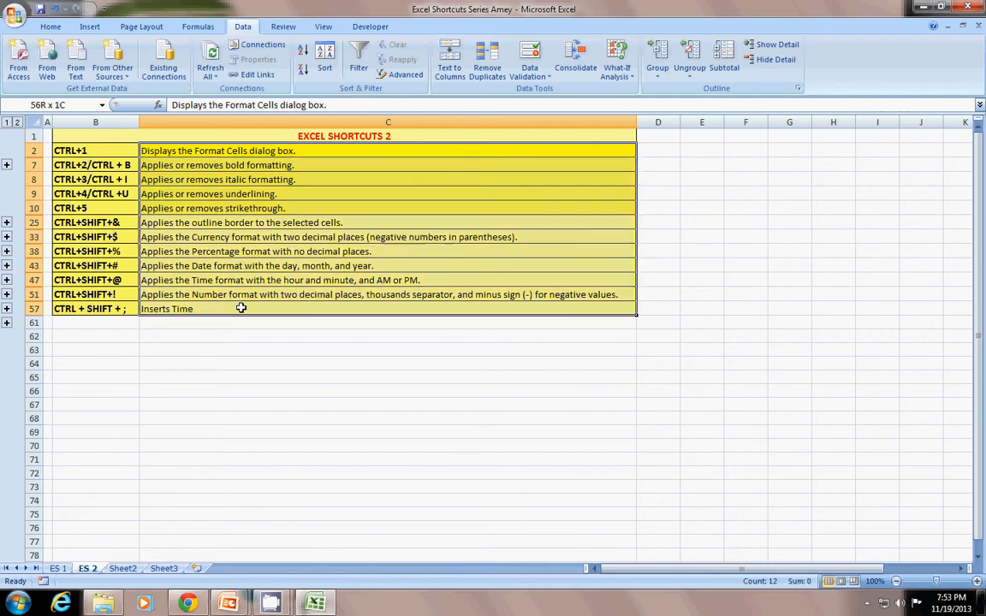
left_click(204, 419)
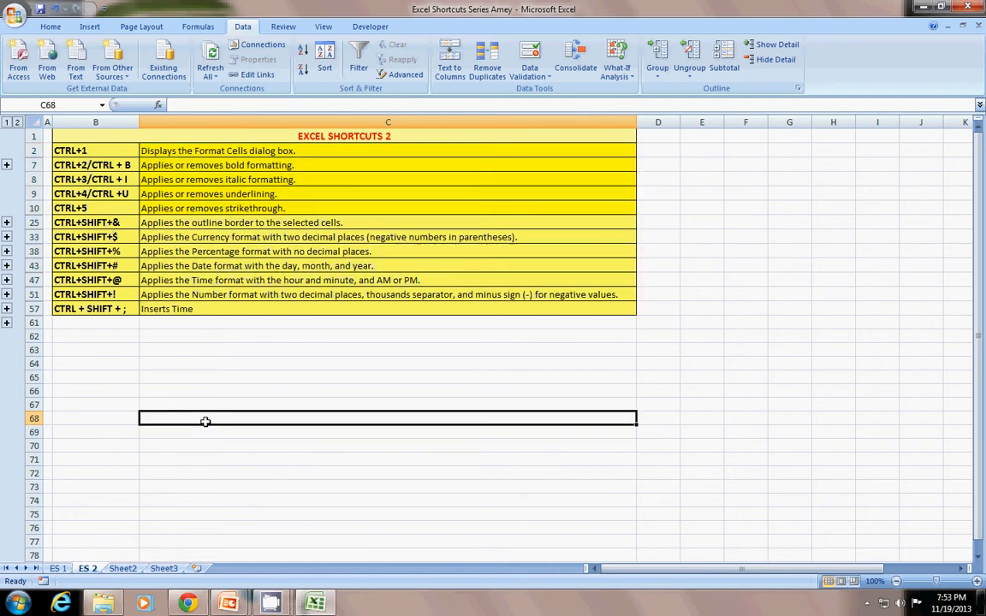
left_click_drag(94, 151, 320, 174)
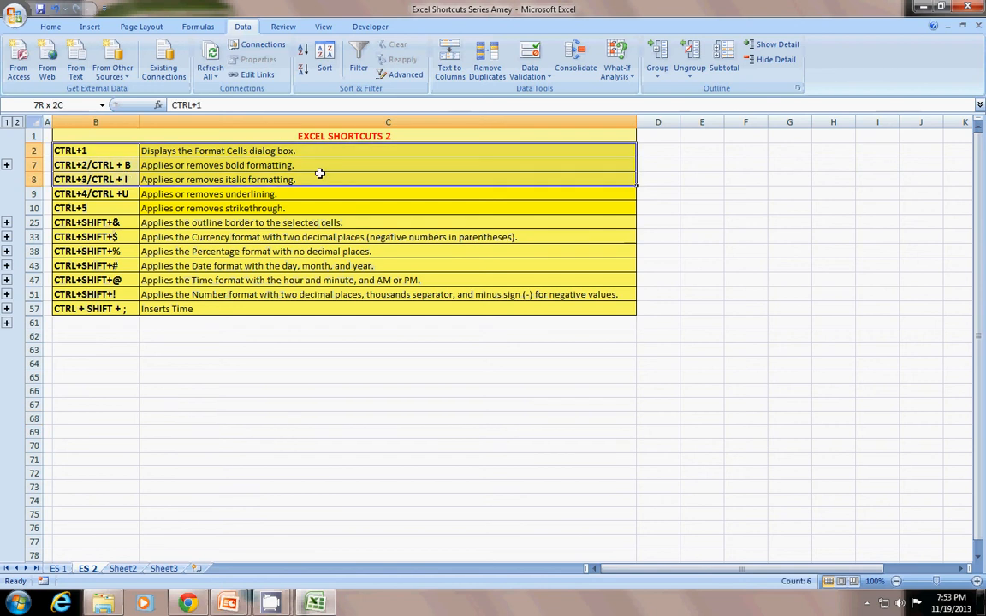
key("ctrl+shift+Down")
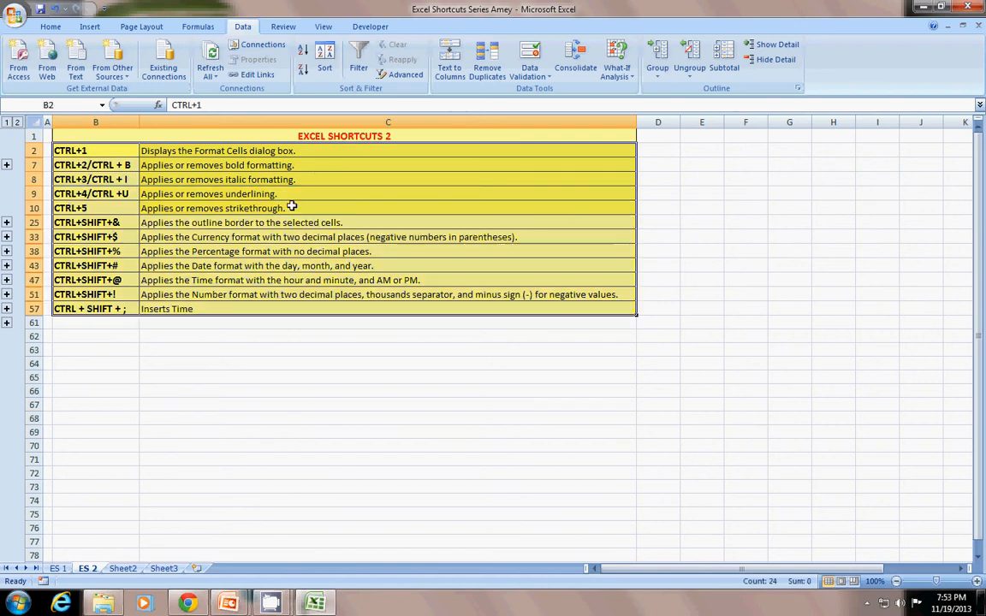
left_click_drag(292, 153, 293, 263)
left_click(720, 218)
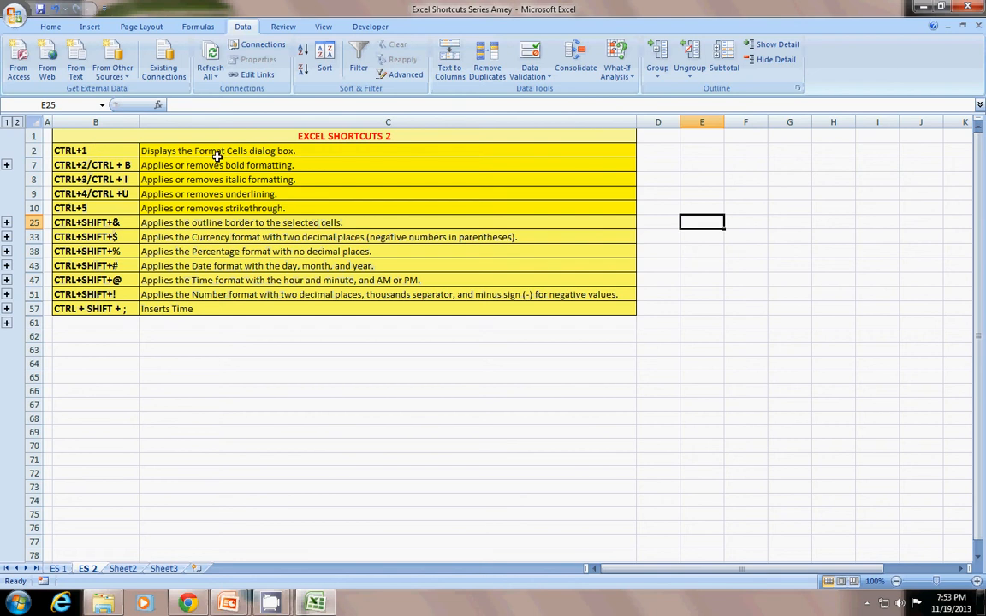
left_click_drag(79, 151, 220, 152)
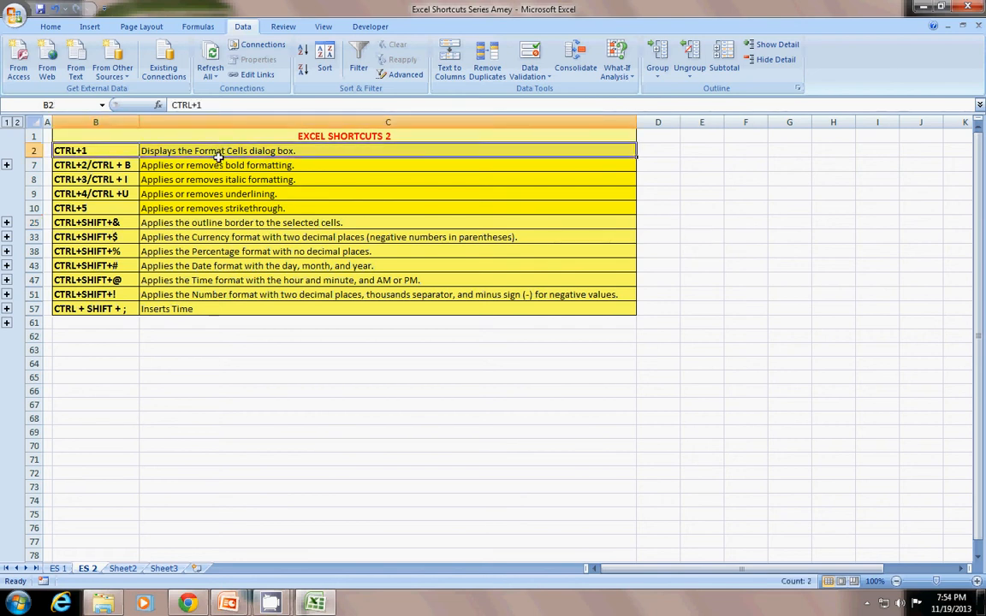
- Expand the grouped rows beneath the CTRL+1 entry to reveal the FORMAT CELLS example
left_click(6, 164)
left_click(168, 190)
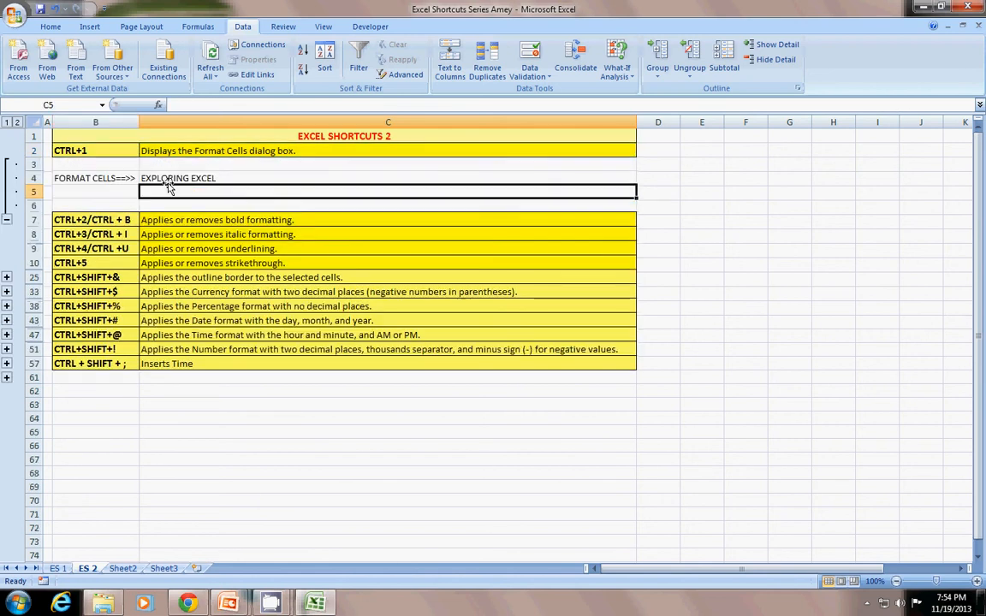
left_click(127, 178)
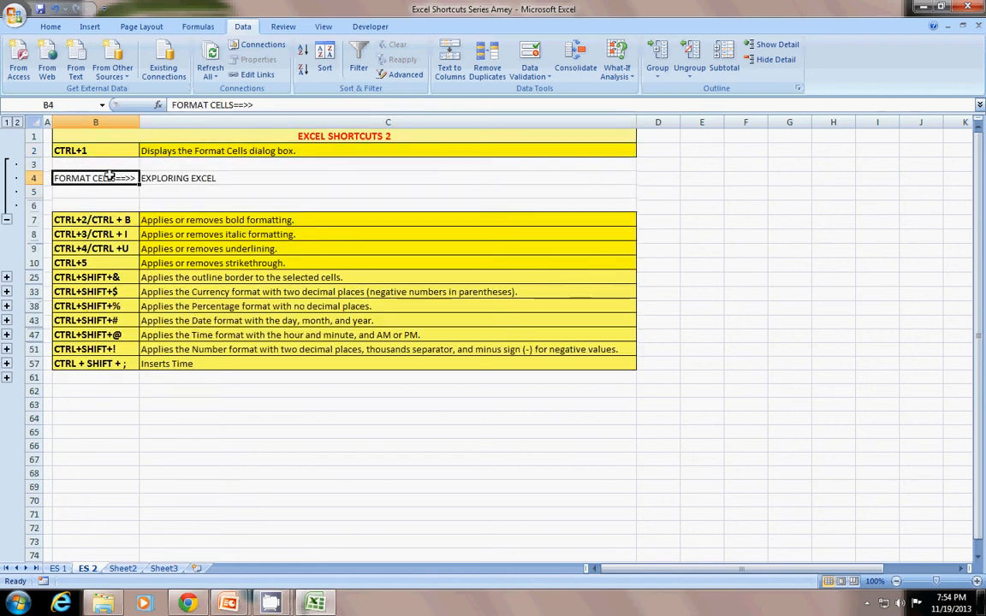
- In the Format Cells dialog for cell C4, set the font style to Bold Italic and add an outline border
left_click(202, 178)
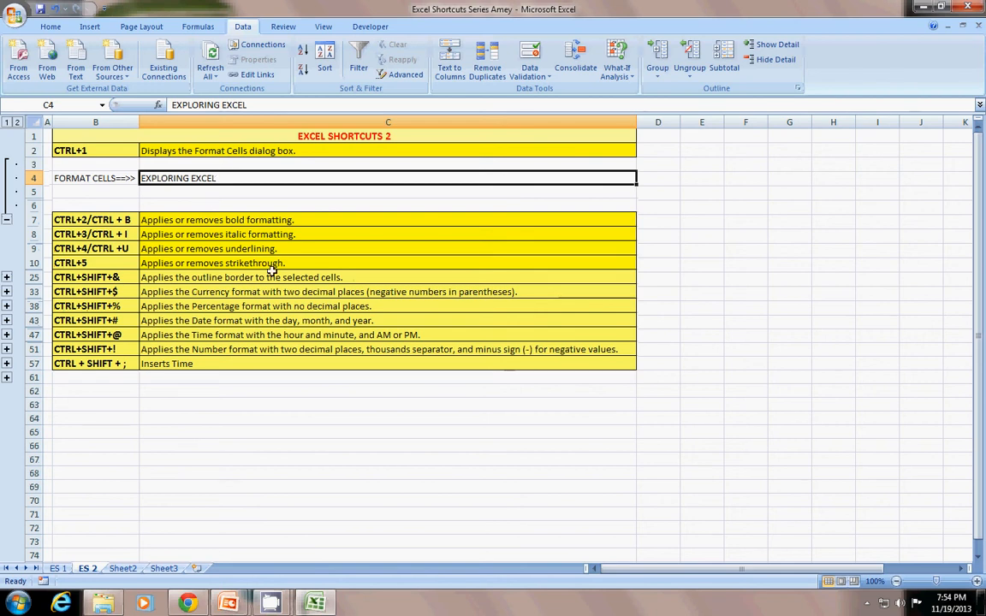
key("ctrl+1")
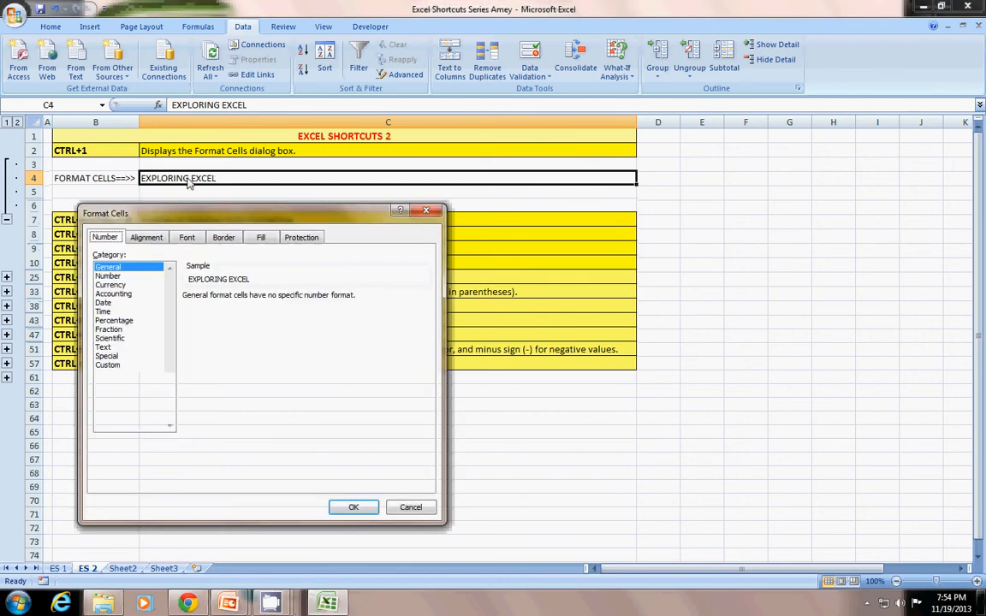
left_click_drag(199, 218, 427, 120)
left_click_drag(363, 115, 371, 155)
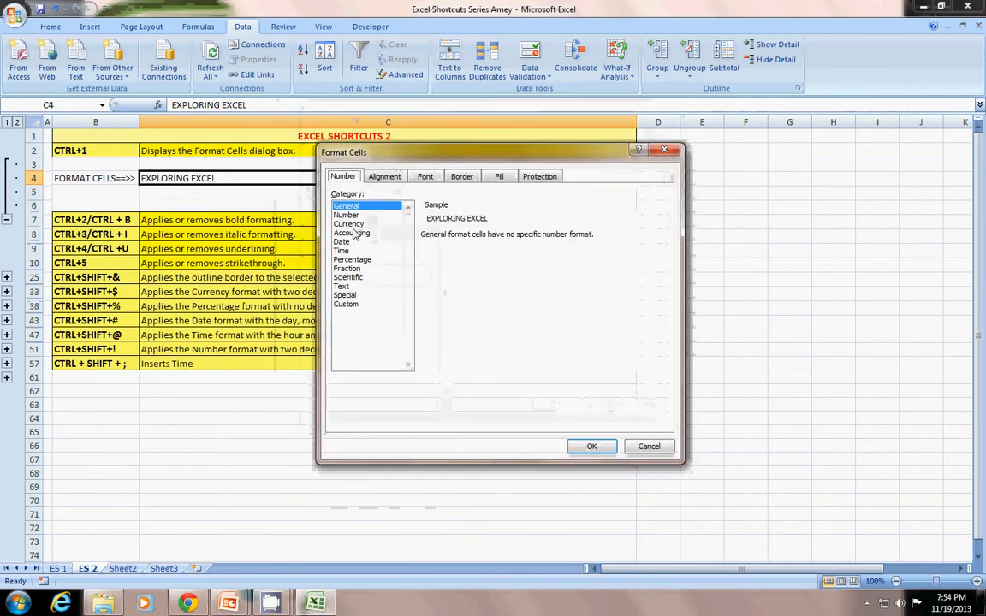
left_click(383, 178)
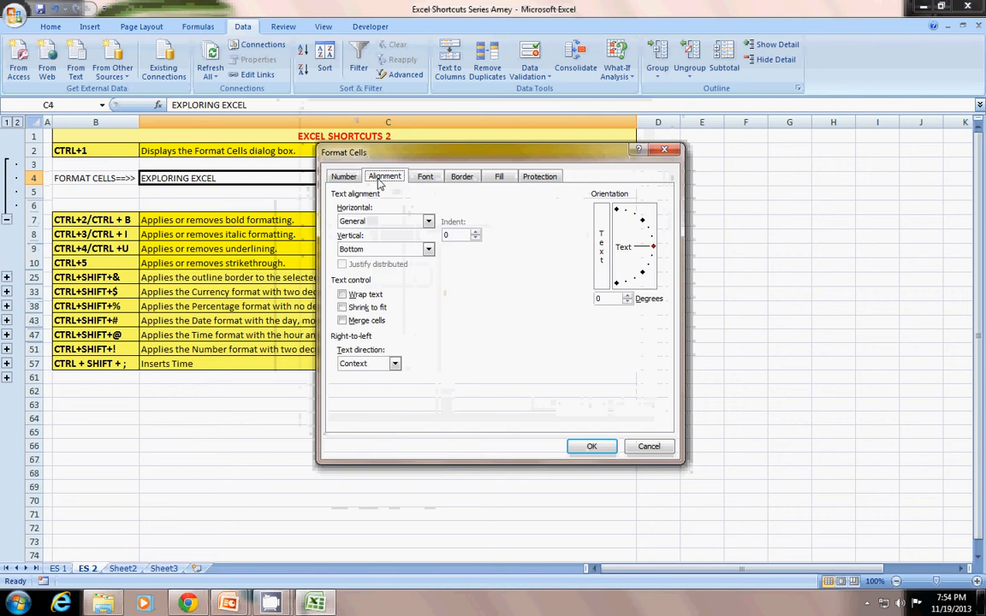
left_click(426, 176)
left_click(537, 238)
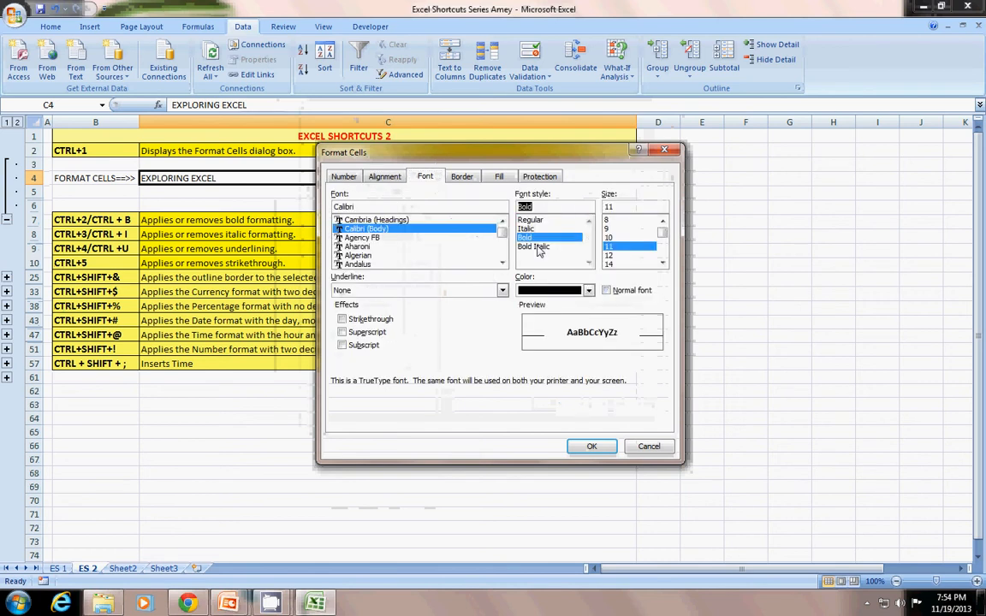
left_click(463, 176)
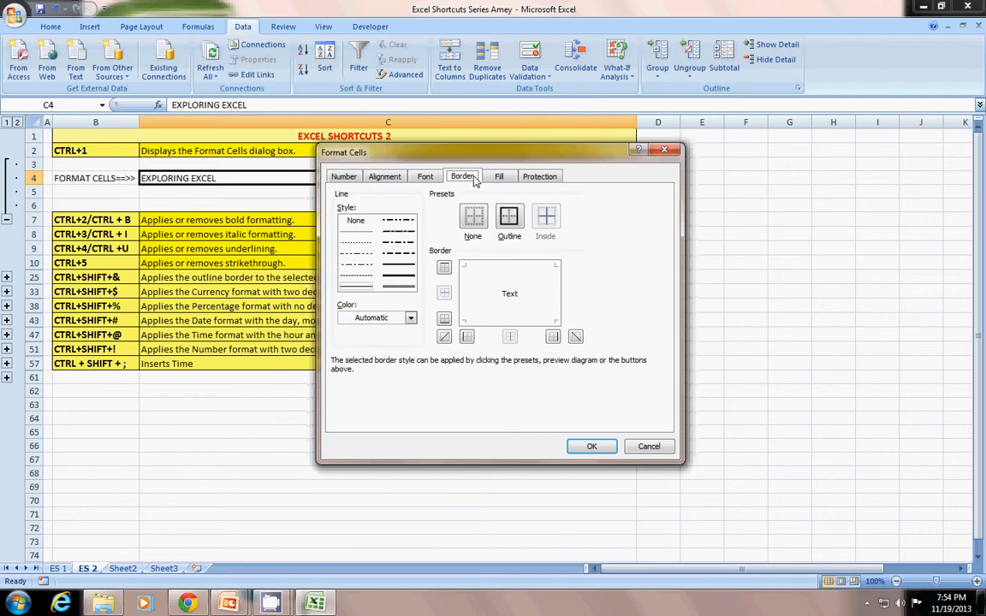
left_click(507, 224)
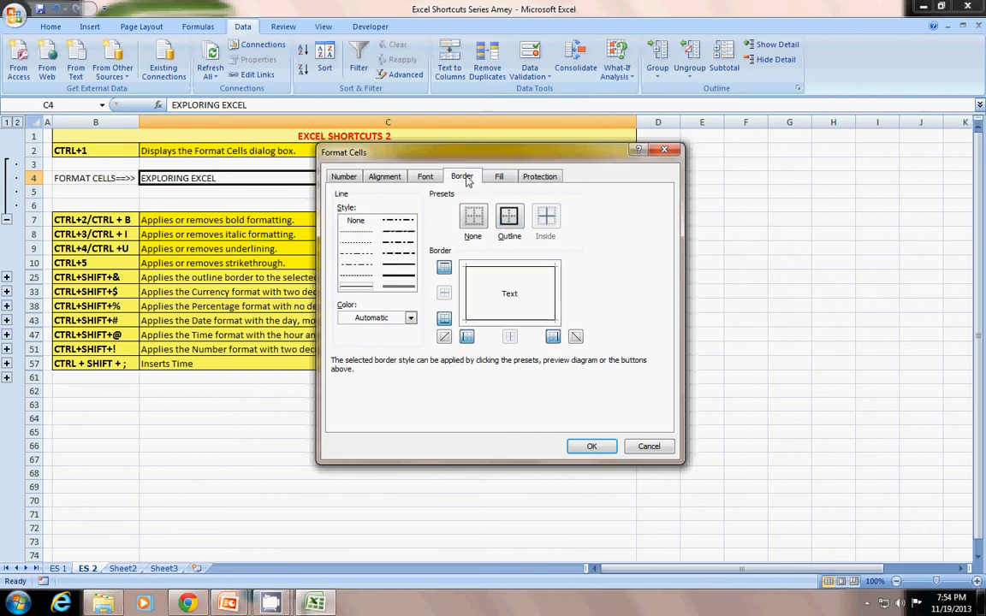
- Choose a light blue background fill with a thin horizontal stripe pattern for cell C4
left_click(499, 176)
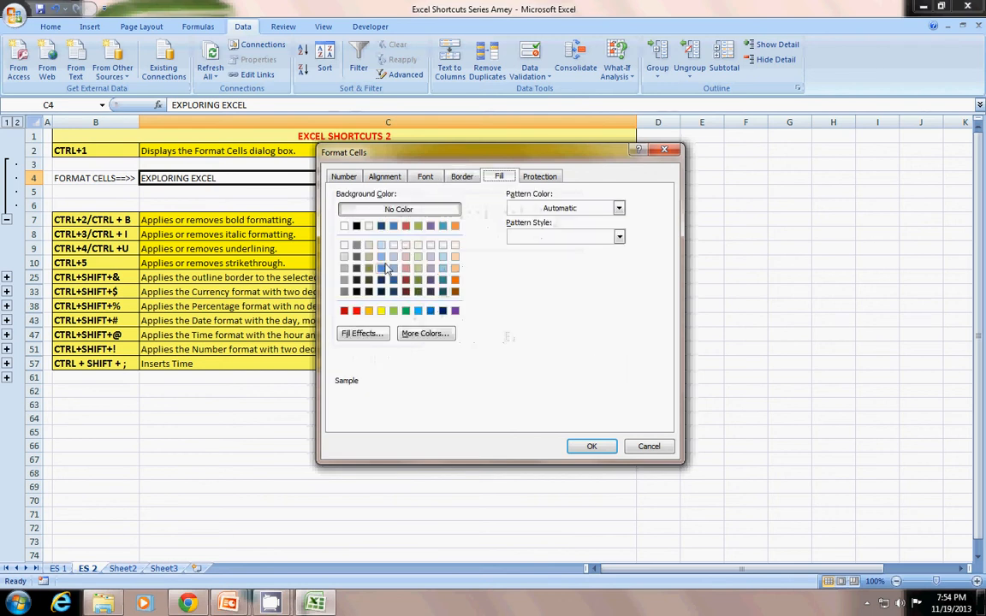
left_click(393, 256)
left_click(619, 236)
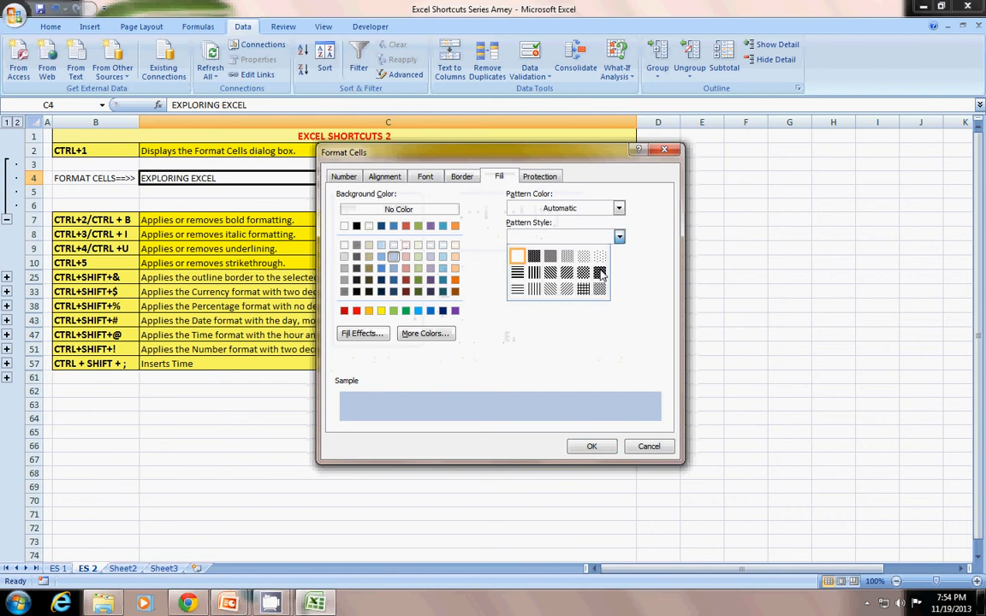
left_click(600, 272)
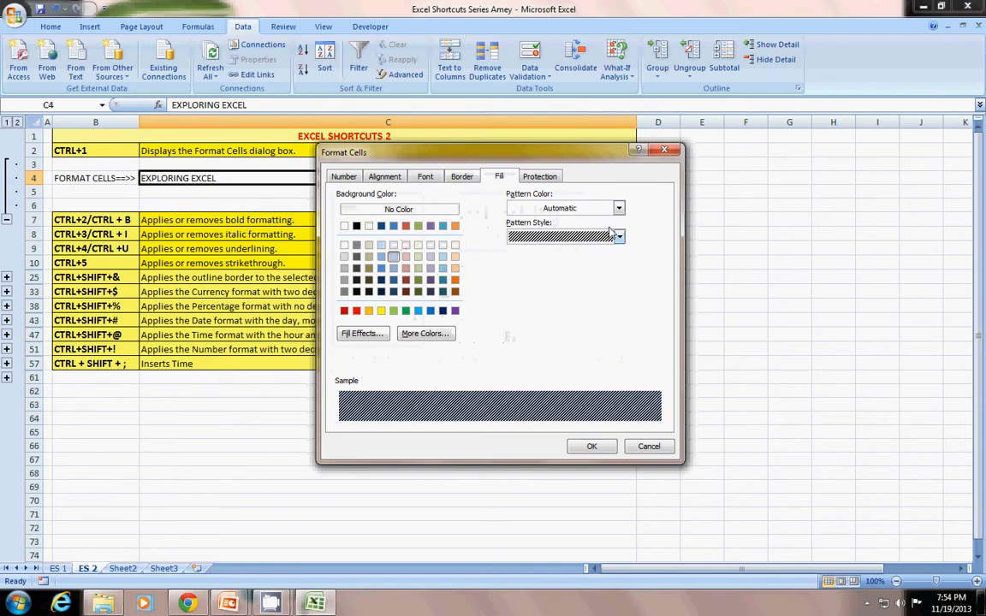
left_click(616, 236)
left_click(518, 289)
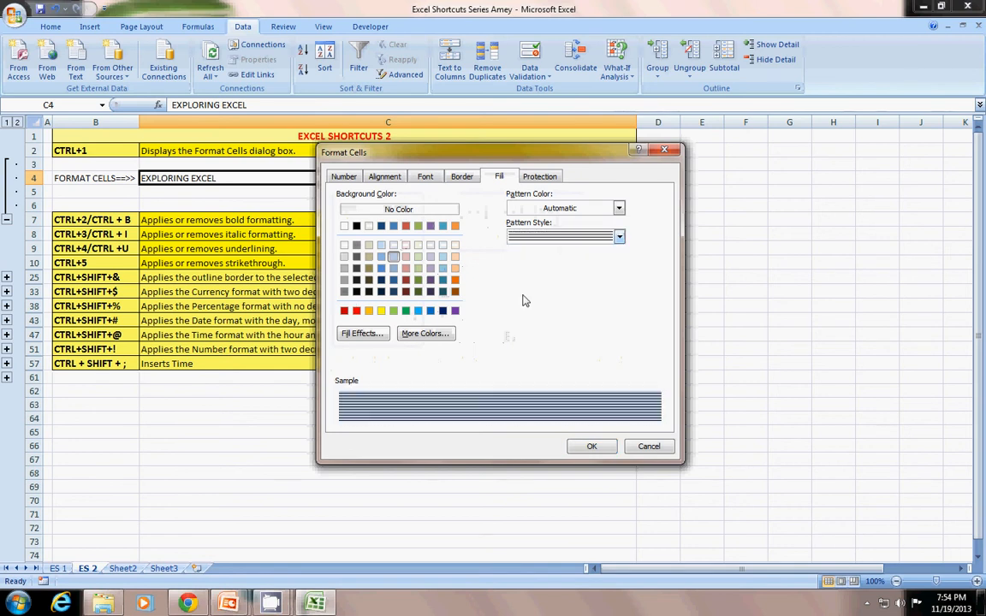
- Set cell C4's protection to Hidden and apply all the chosen formatting
left_click(539, 178)
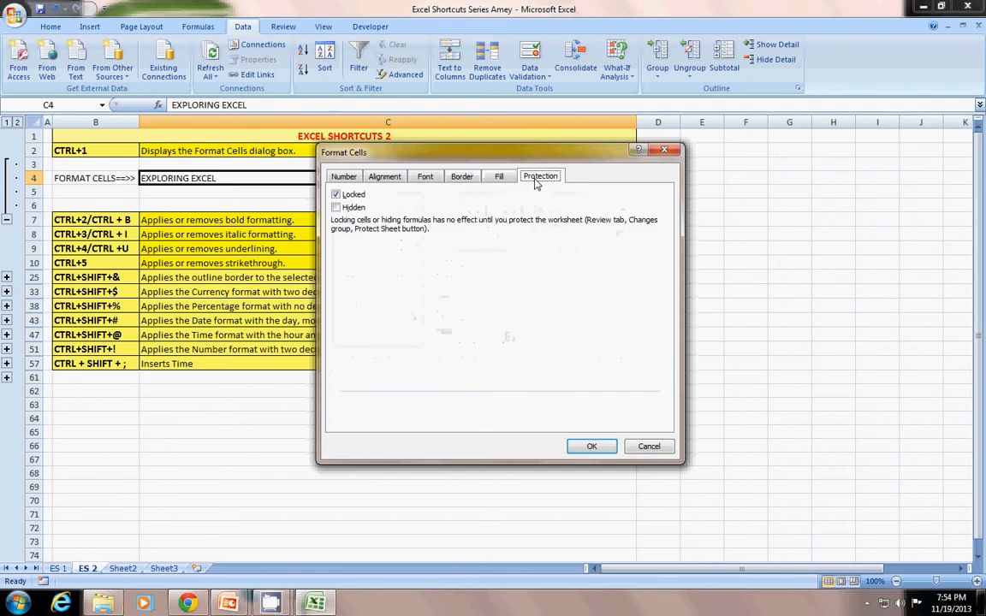
left_click(337, 208)
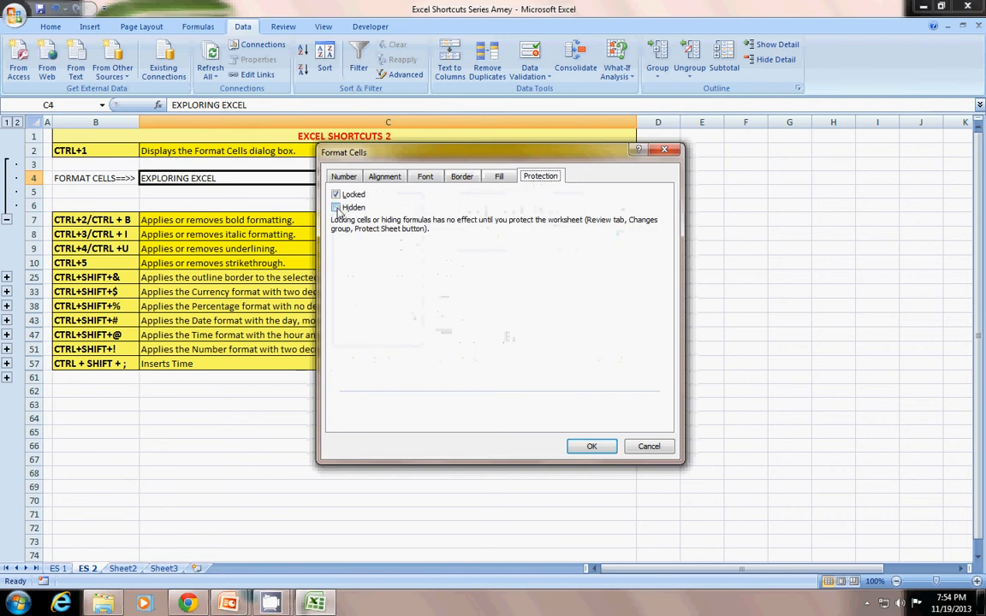
left_click(594, 447)
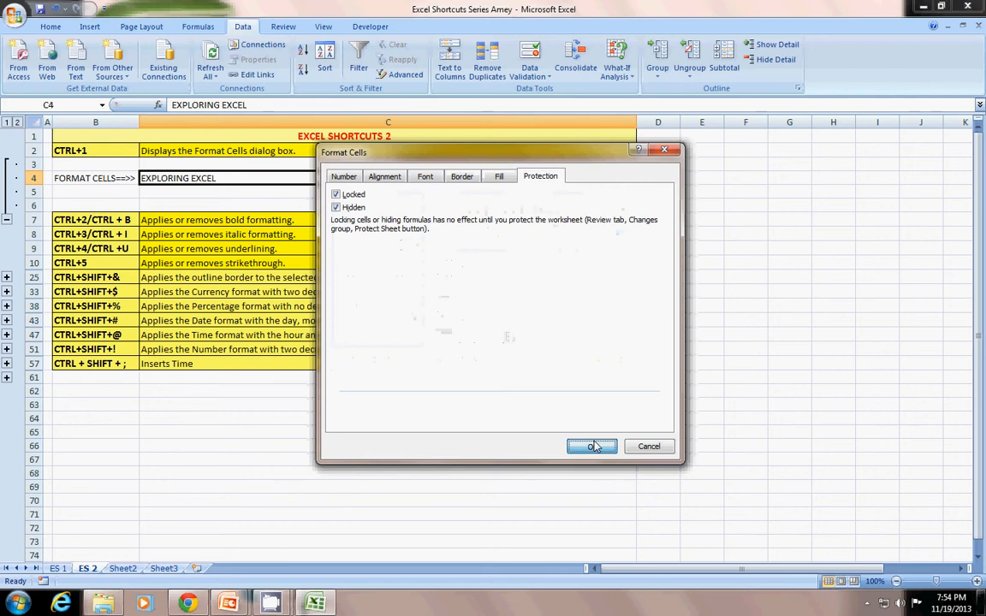
left_click(184, 193)
left_click_drag(99, 153, 195, 156)
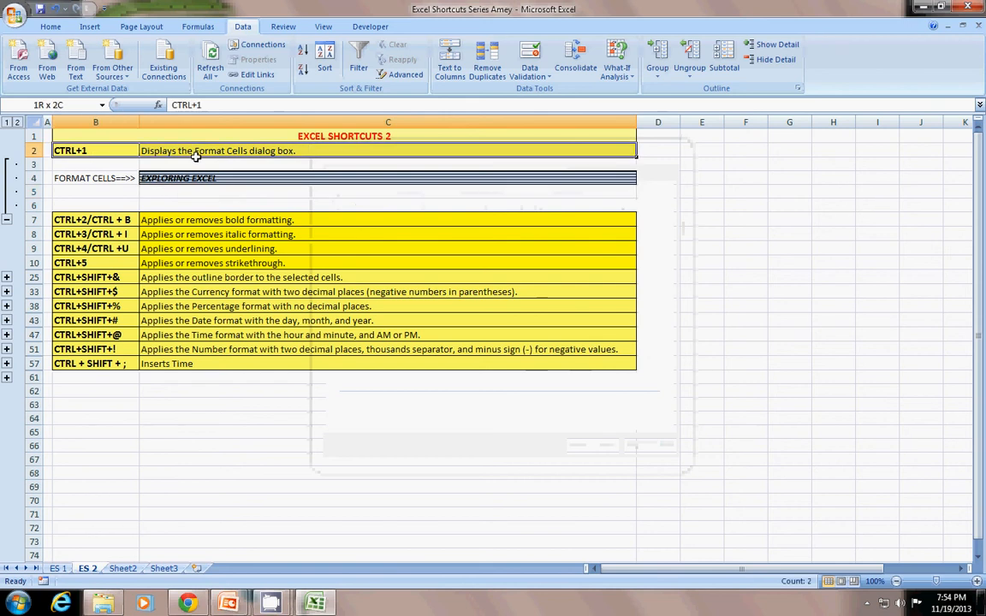
left_click(790, 234)
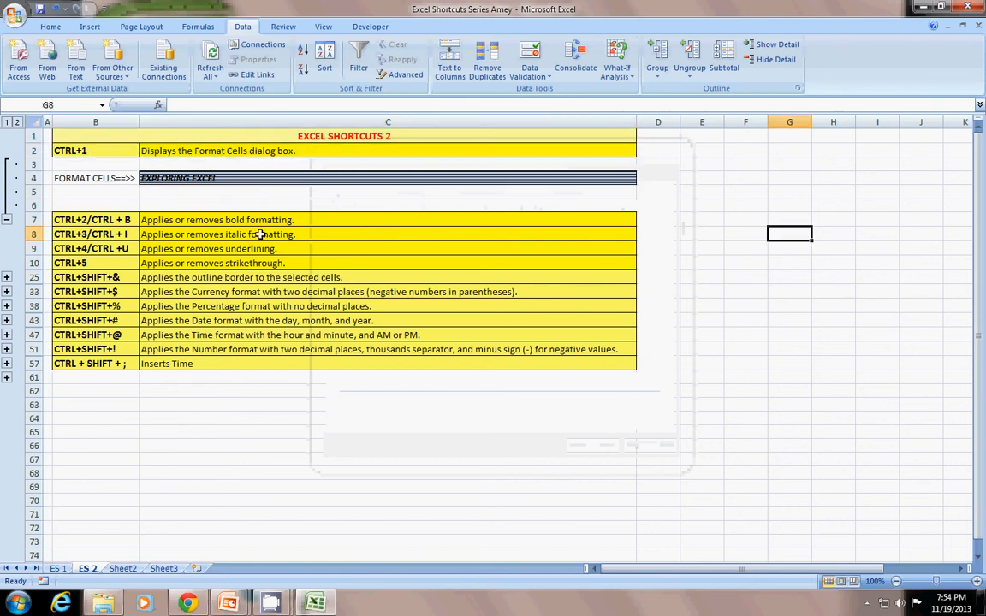
- Collapse the CTRL+1 example rows and expand the grouped rows beneath the CTRL+5 entry
left_click(7, 220)
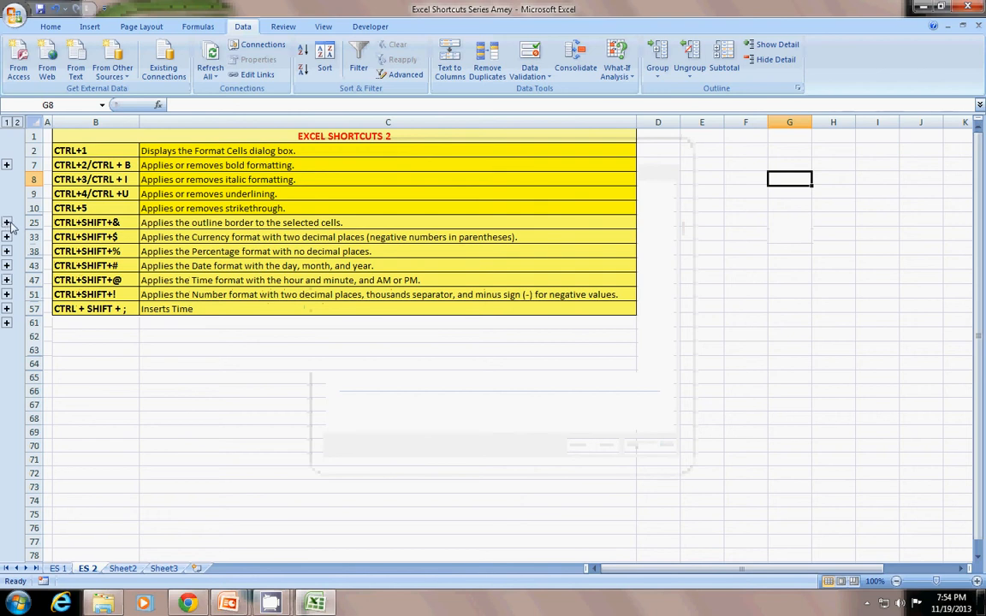
left_click(7, 222)
left_click(222, 223)
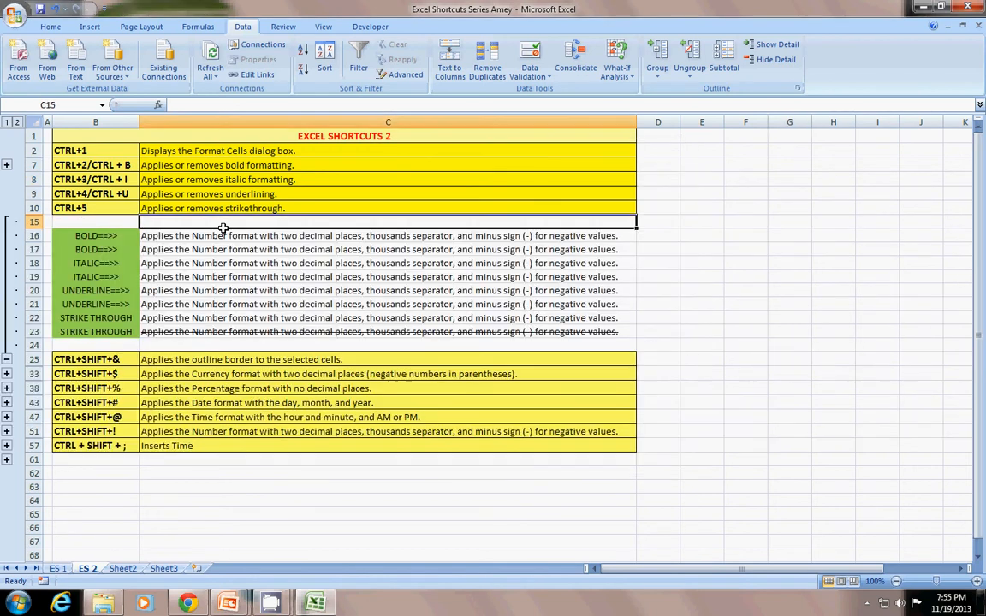
left_click(117, 234)
- Expand the CTRL+1 example rows again and go to the bold formatting entry in row 7
left_click(96, 153)
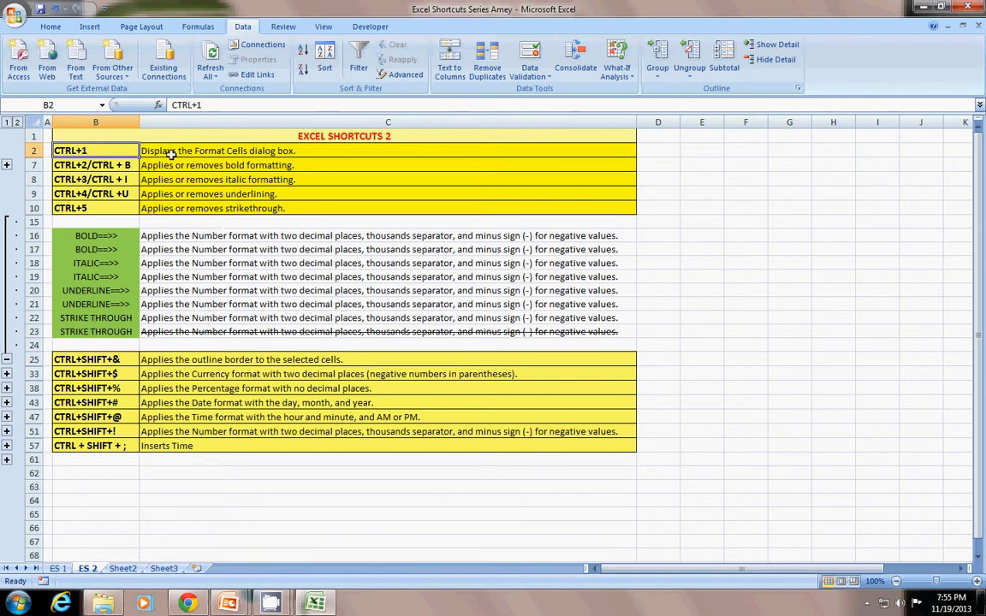
left_click(160, 152)
left_click(103, 167)
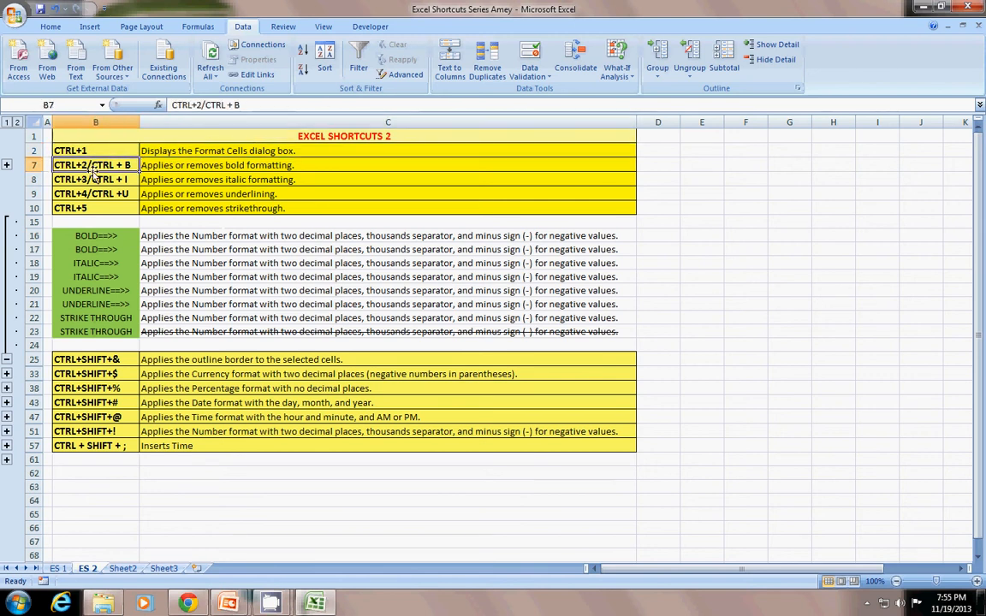
left_click(6, 165)
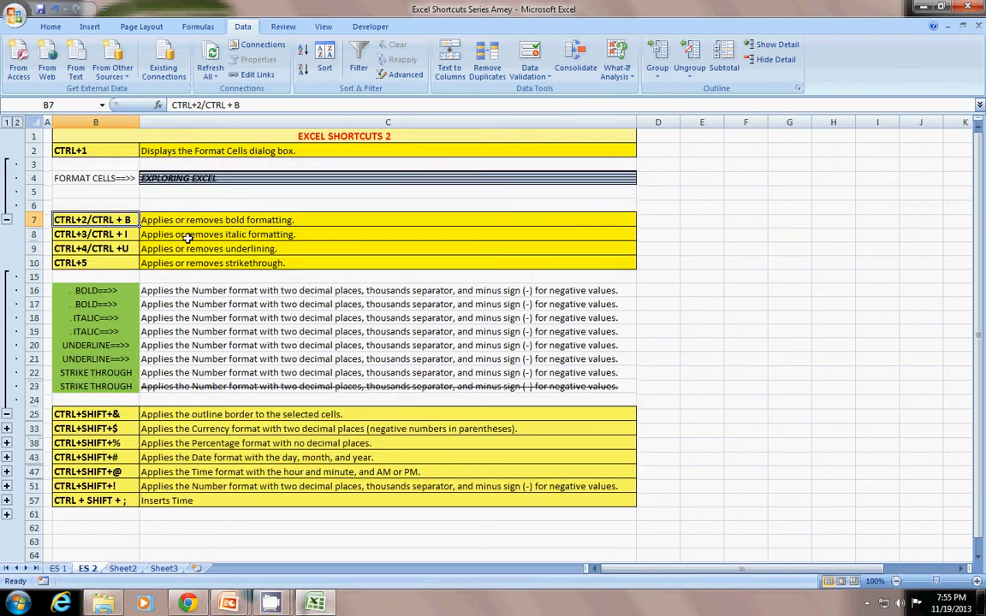
scroll(147, 178, "down", 1)
left_click(147, 190)
left_click(147, 179)
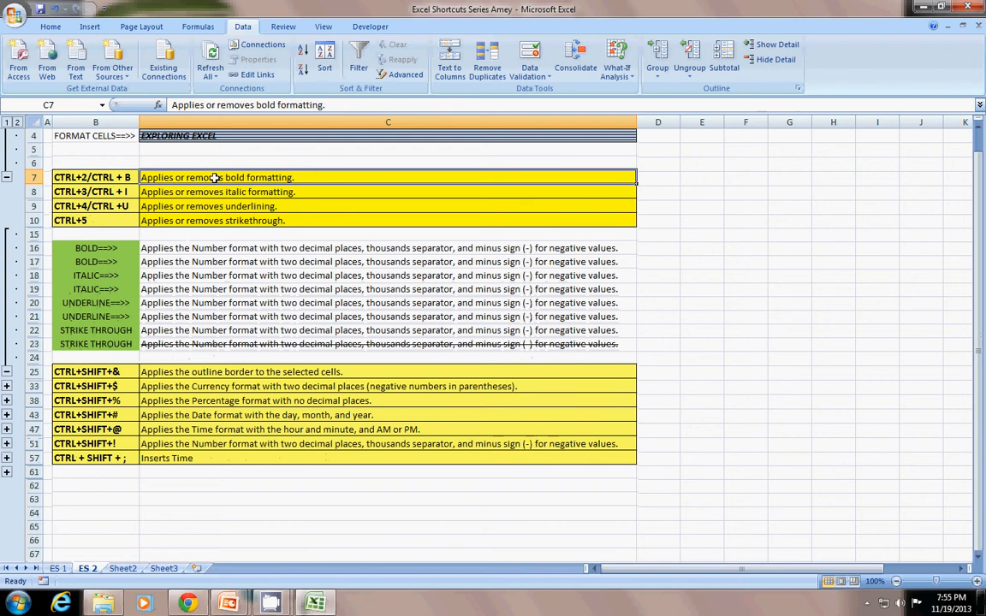
- Apply bold formatting to the two BOLD sample texts in cells C16 and C17
left_click(206, 248)
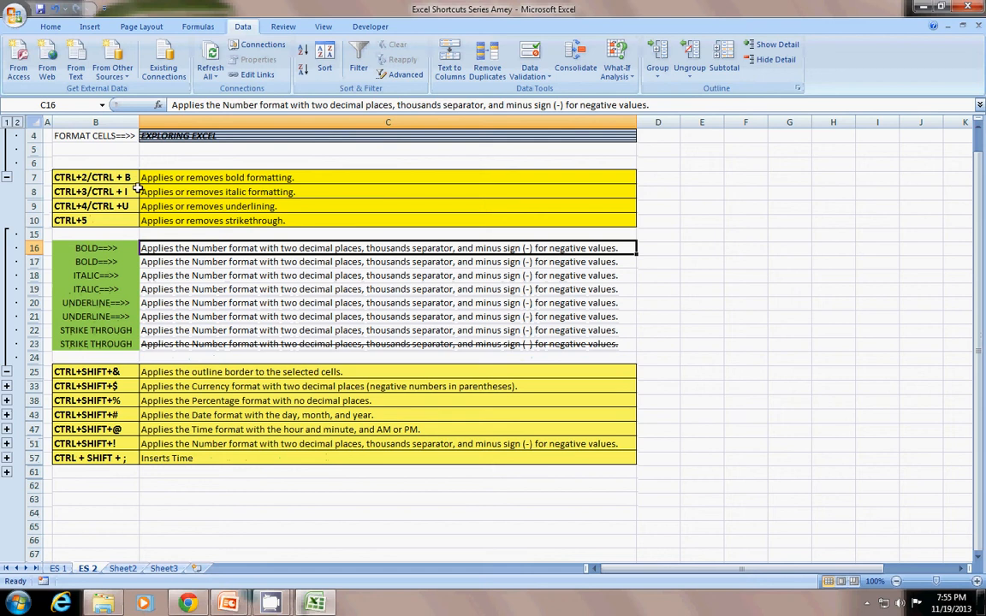
key("ctrl+2")
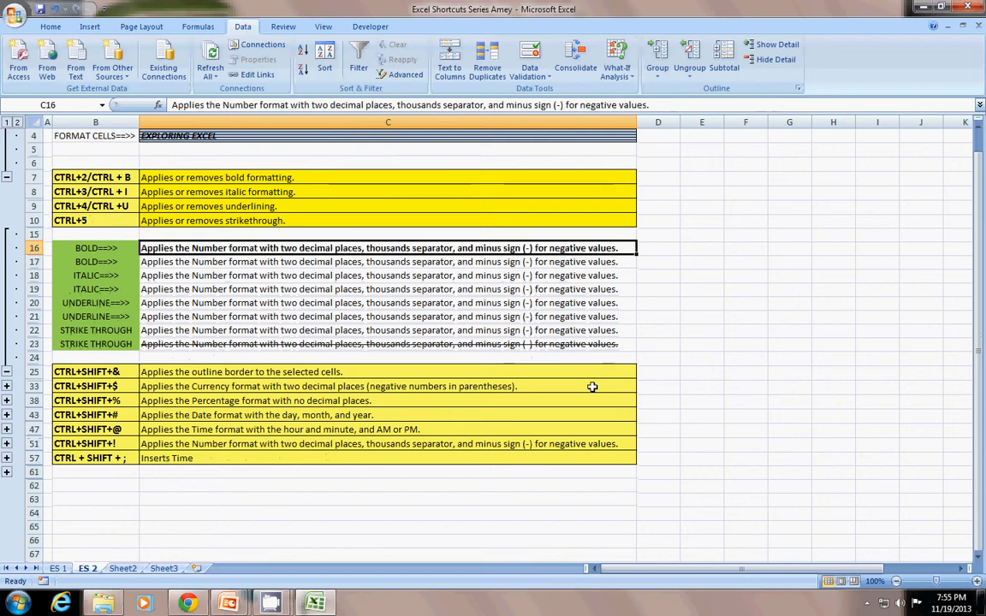
left_click(462, 265)
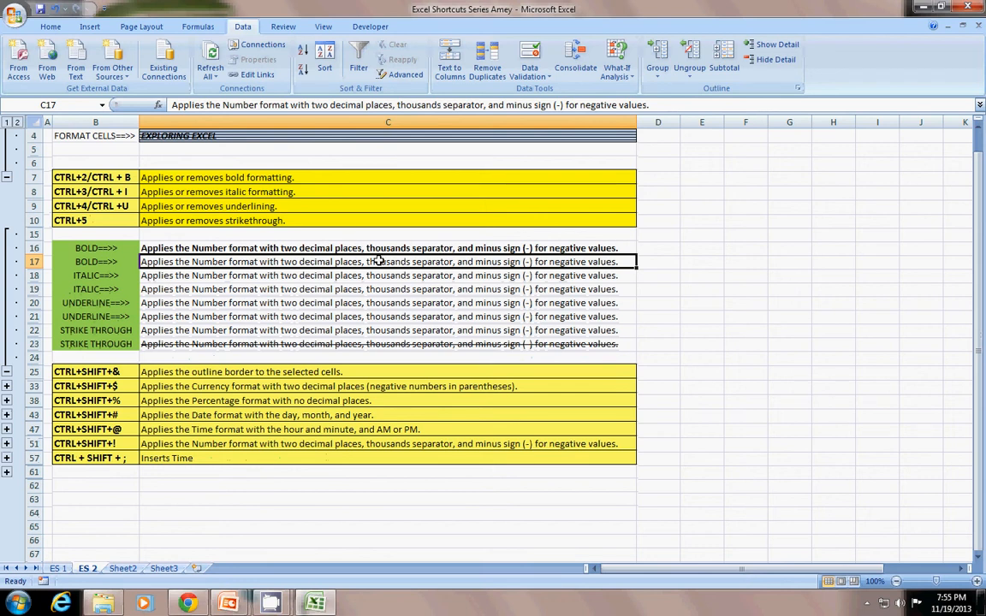
key("ctrl+b")
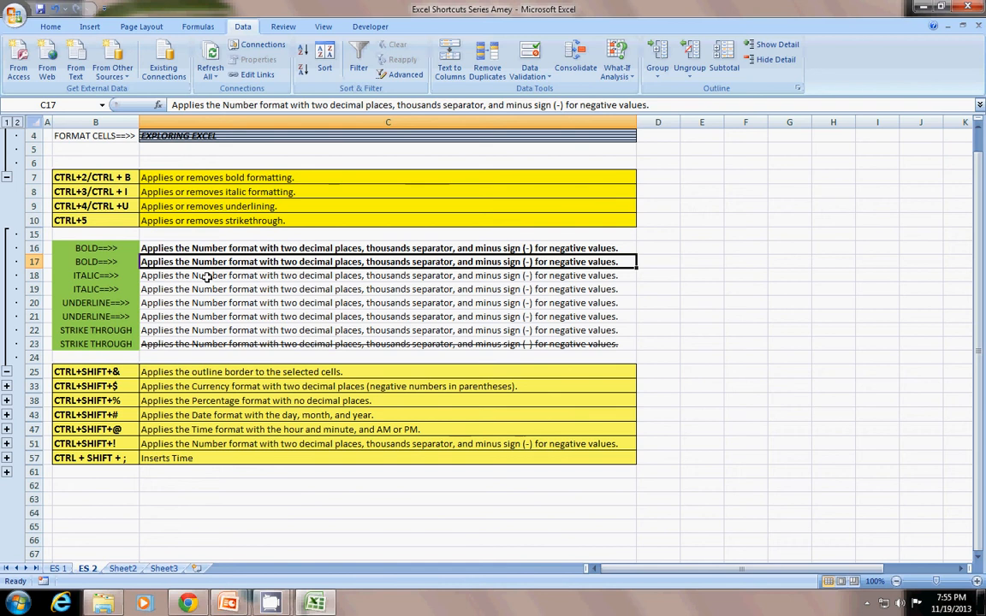
key("Down")
key("Down")
key("Down")
key("Down")
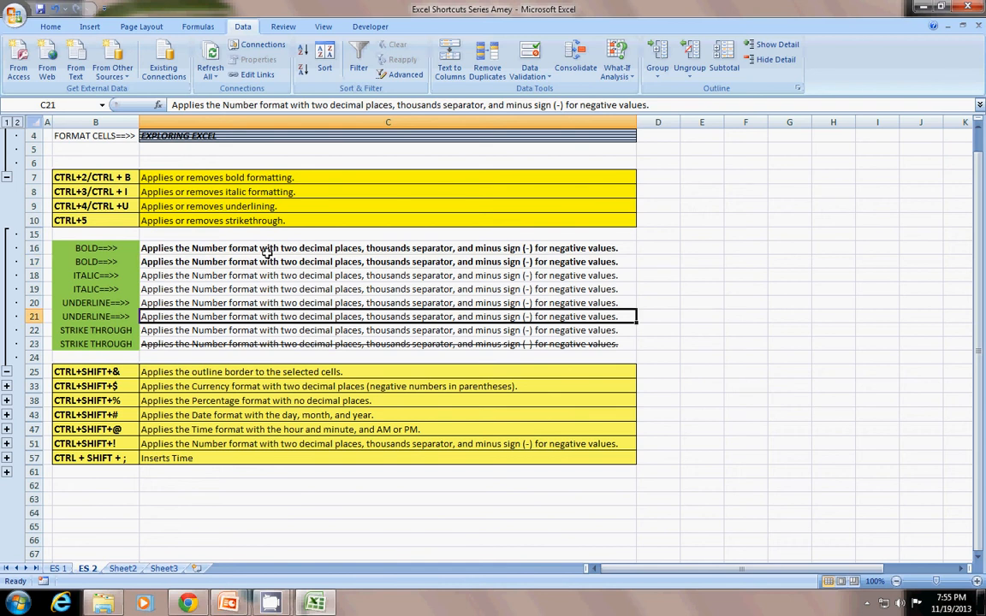
- Remove the bold formatting from the two BOLD sample texts in C16:C17 and apply it again
left_click_drag(267, 252, 268, 262)
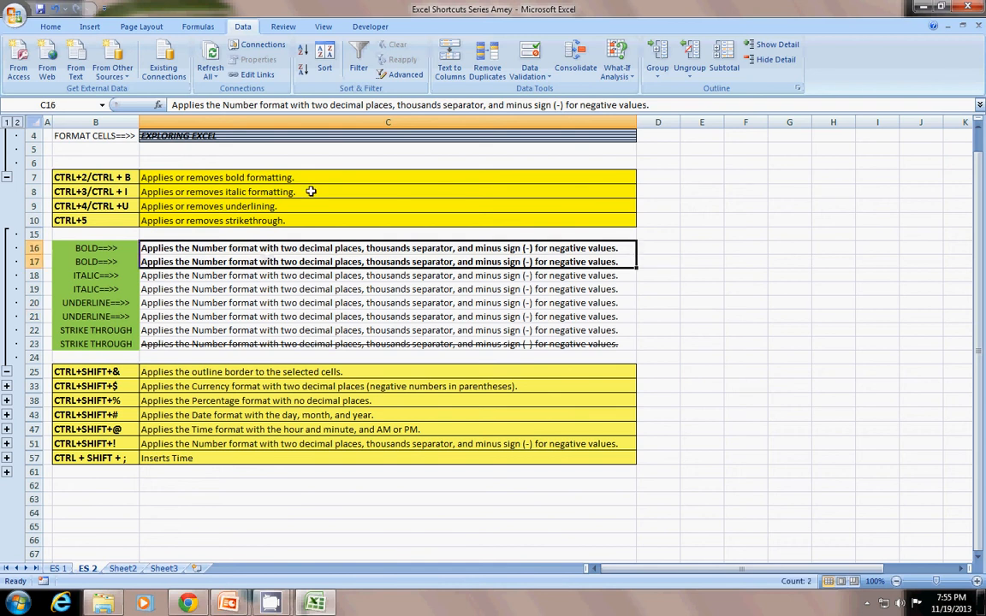
key("ctrl+b")
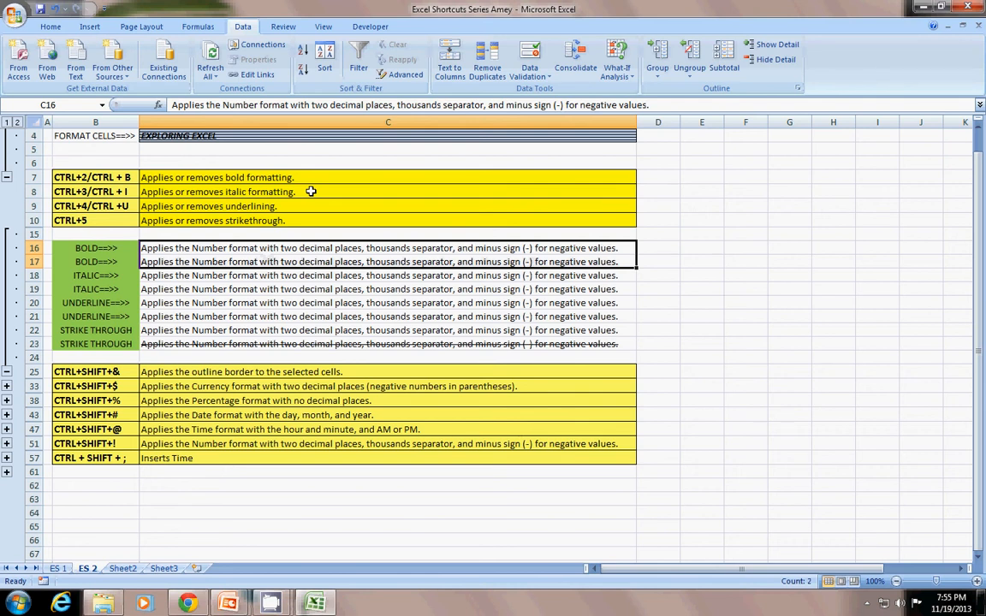
left_click(184, 259)
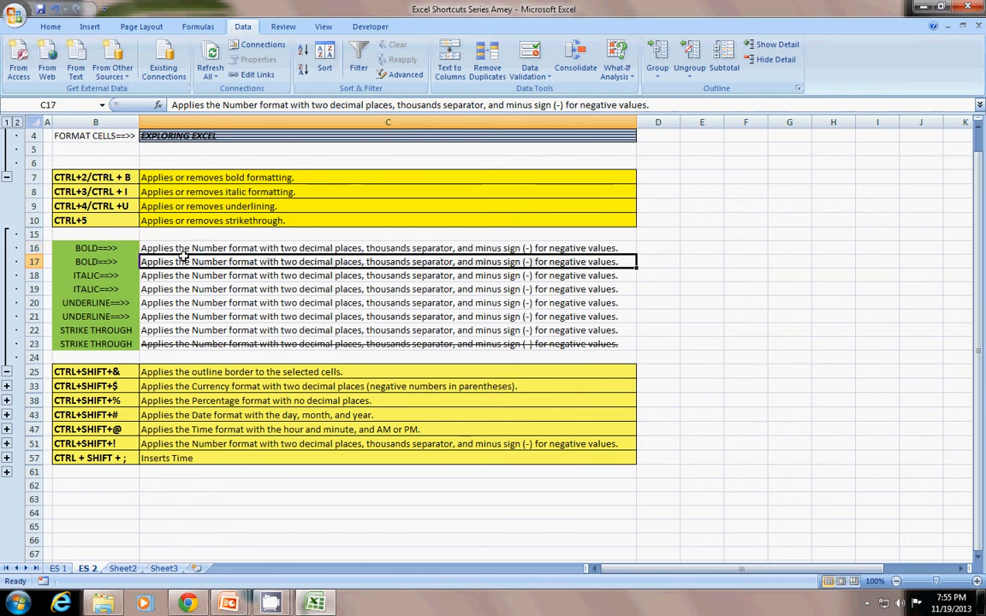
left_click_drag(184, 250, 184, 257)
key("ctrl+2")
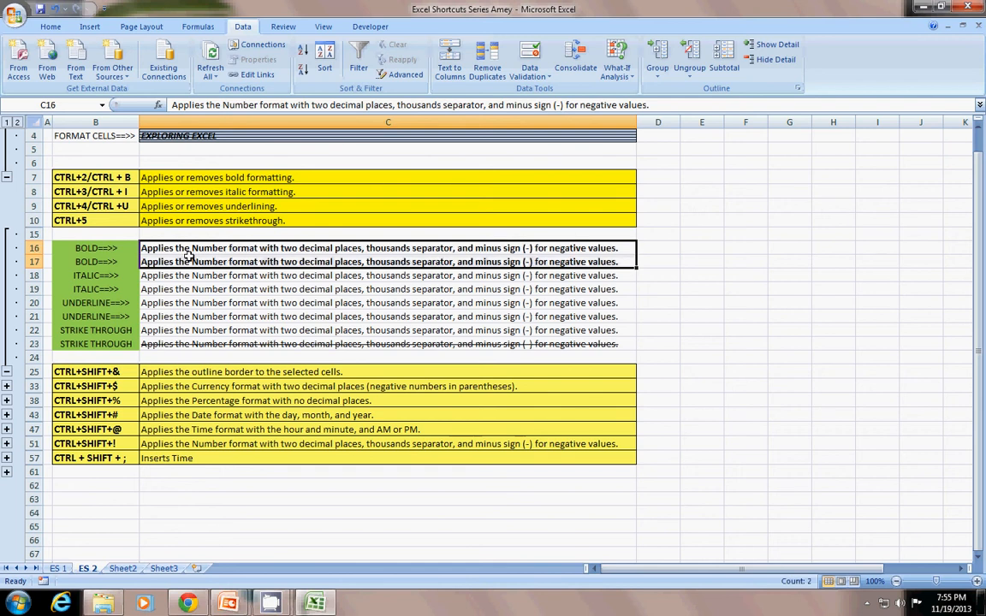
- Apply italic formatting to the two ITALIC sample texts in cells C18 and C19
left_click(159, 276)
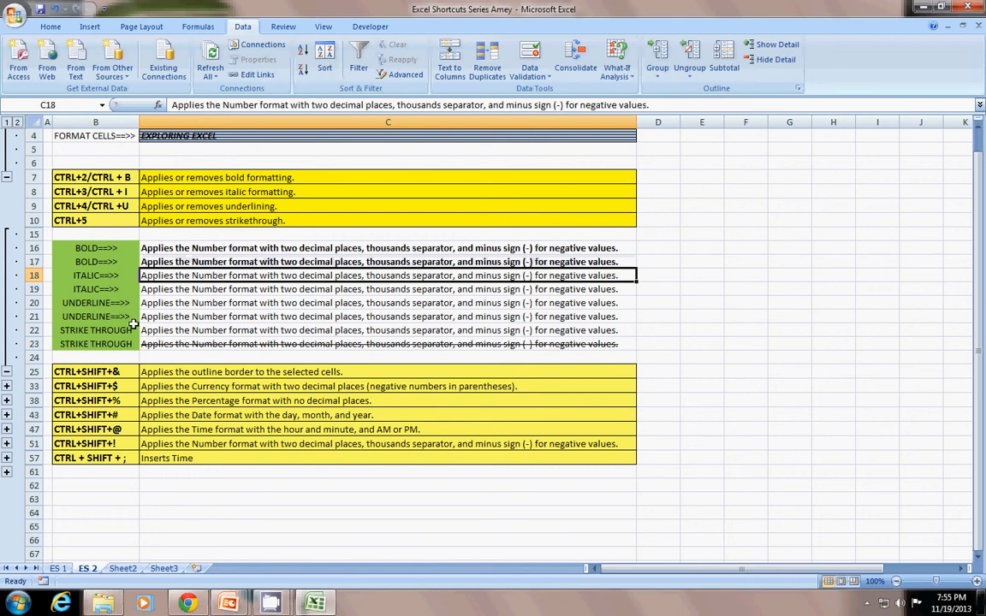
key("ctrl+i")
left_click(221, 289)
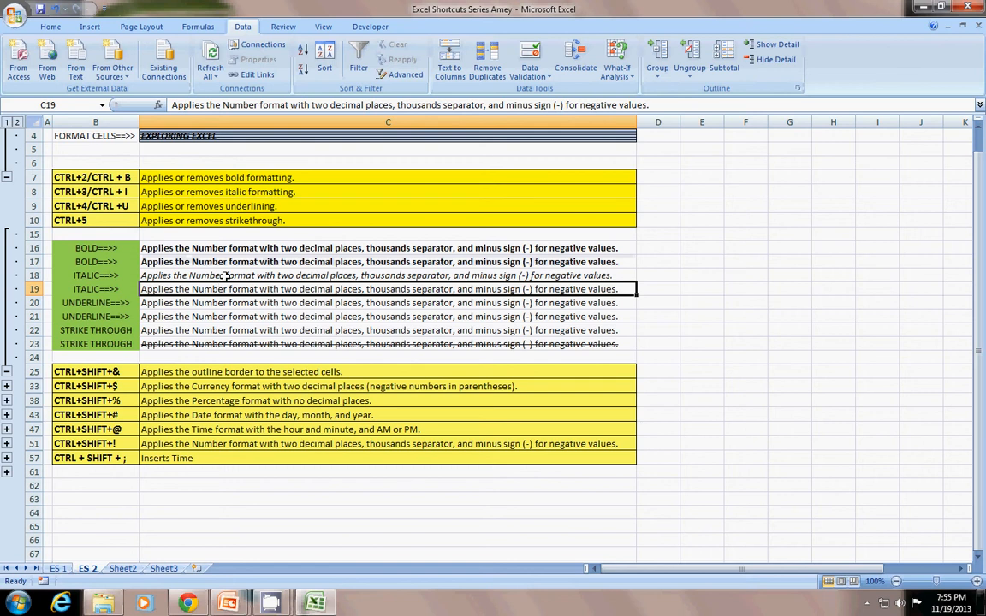
key("ctrl+i")
left_click_drag(224, 276, 224, 290)
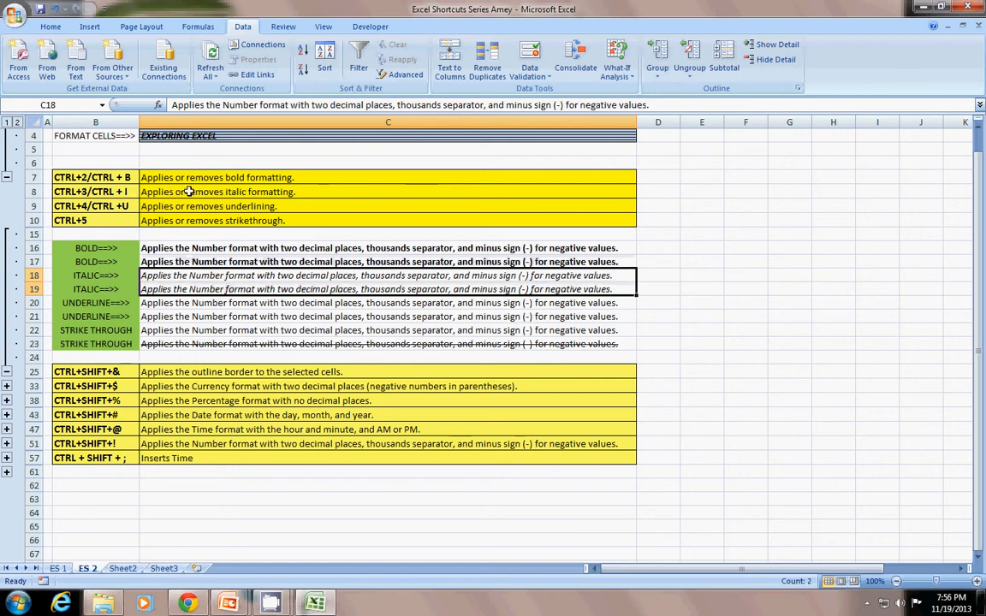
- Underline the two UNDERLINE sample texts in cells C20 and C21
left_click(193, 313)
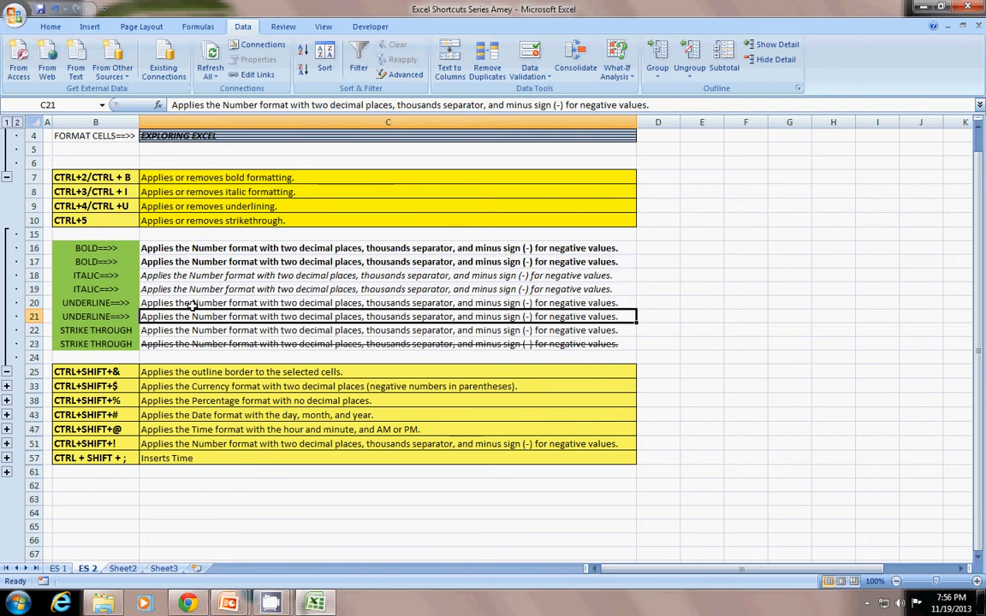
left_click(194, 305)
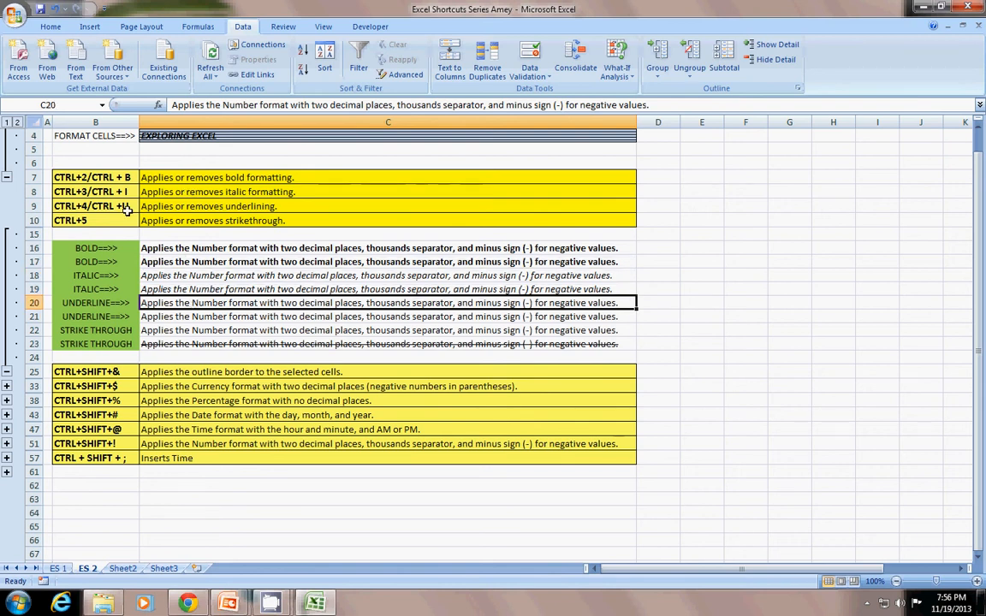
key("ctrl+u")
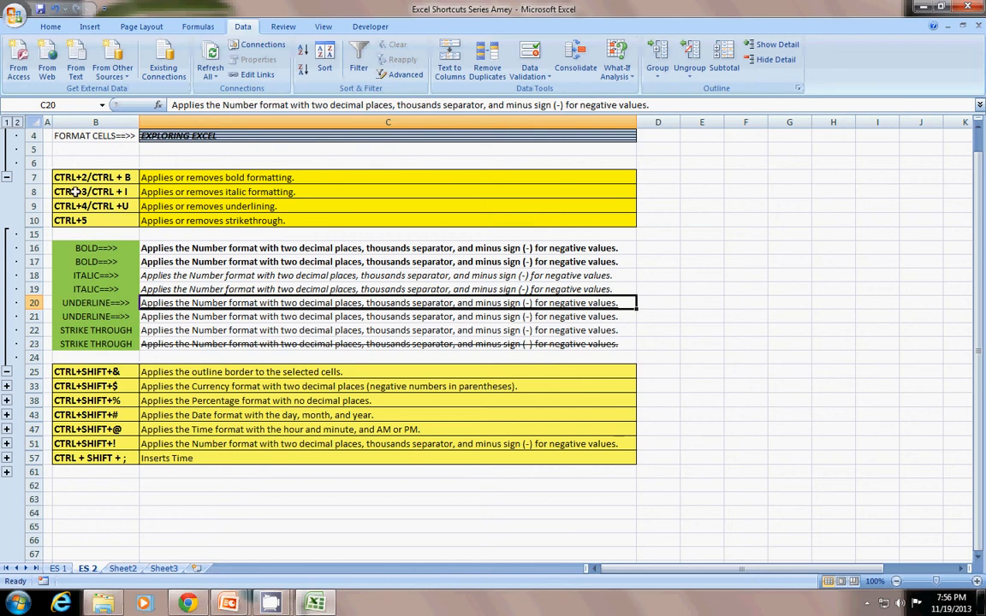
left_click(394, 372)
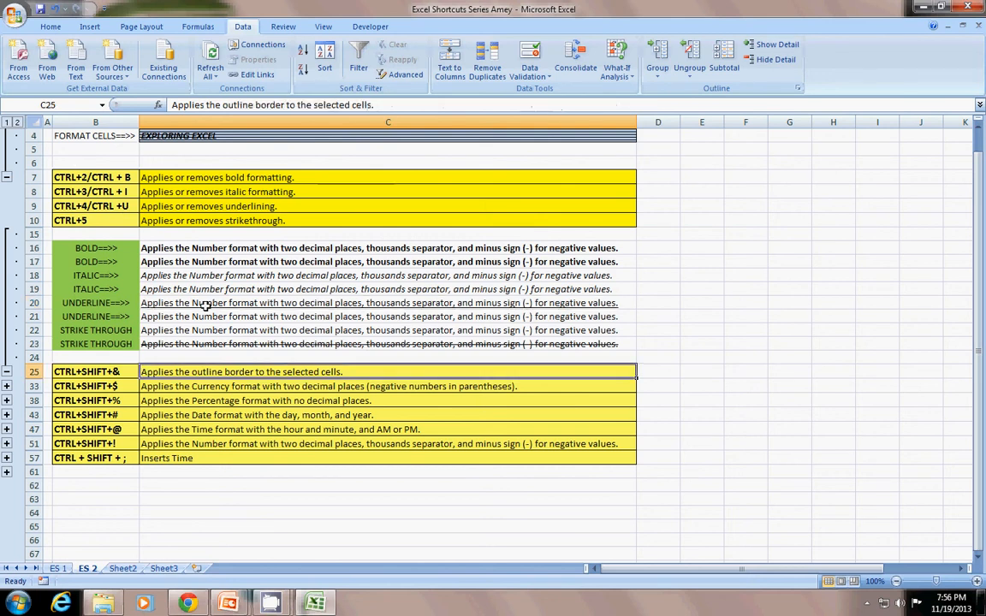
left_click(426, 305)
left_click(235, 317)
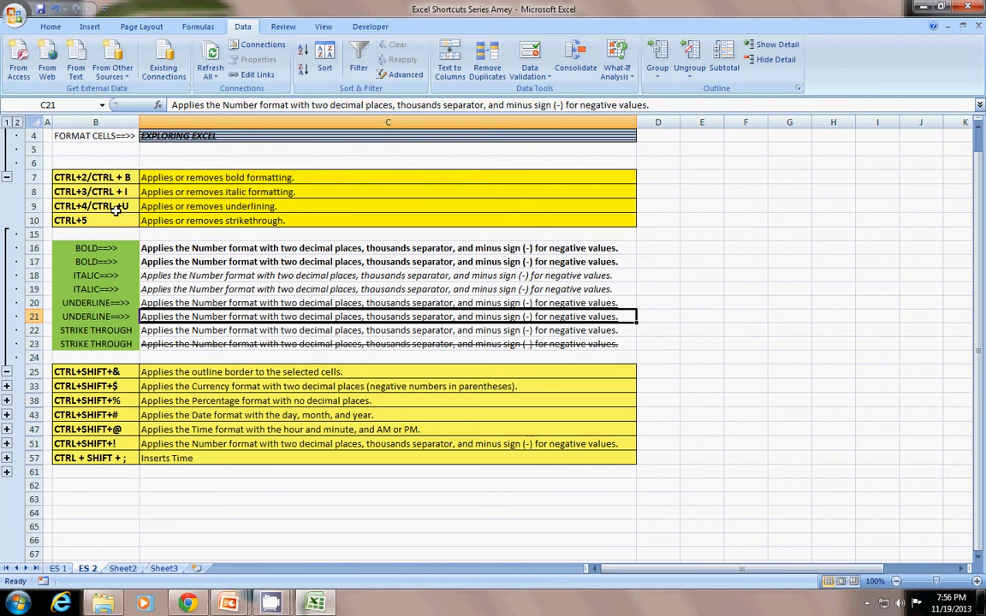
key("Down")
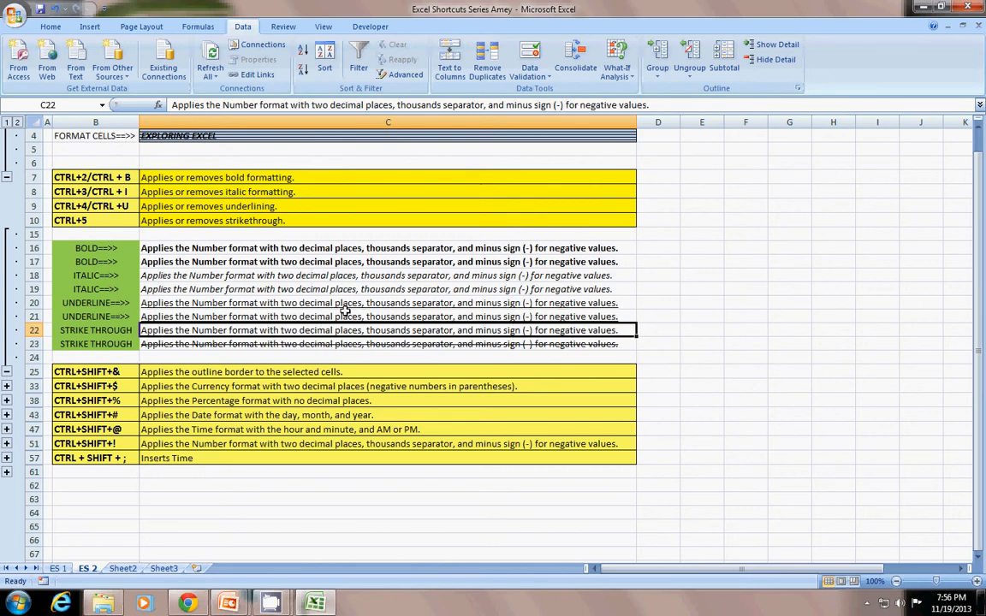
left_click_drag(343, 303, 321, 317)
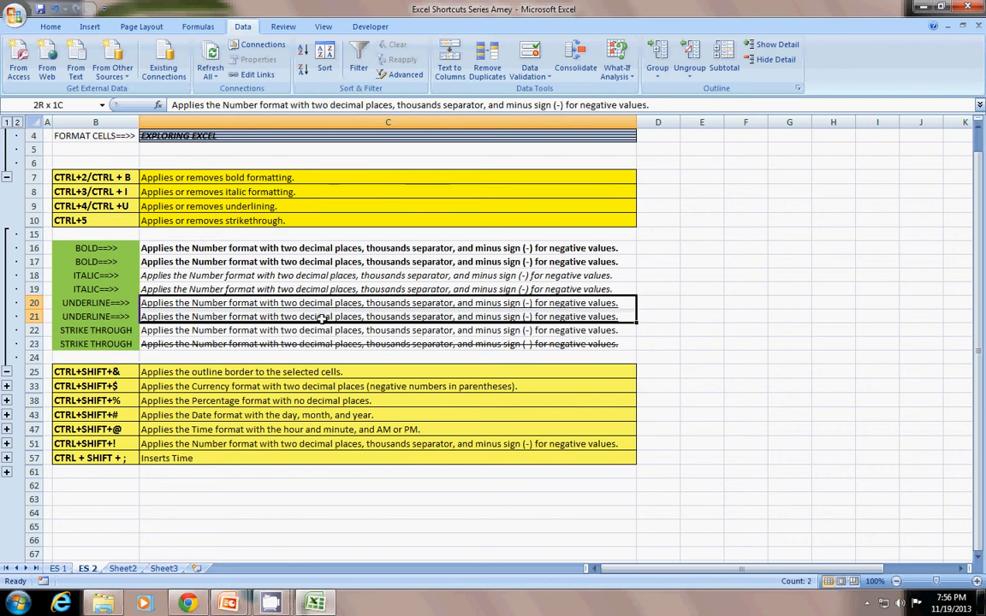
left_click(321, 317)
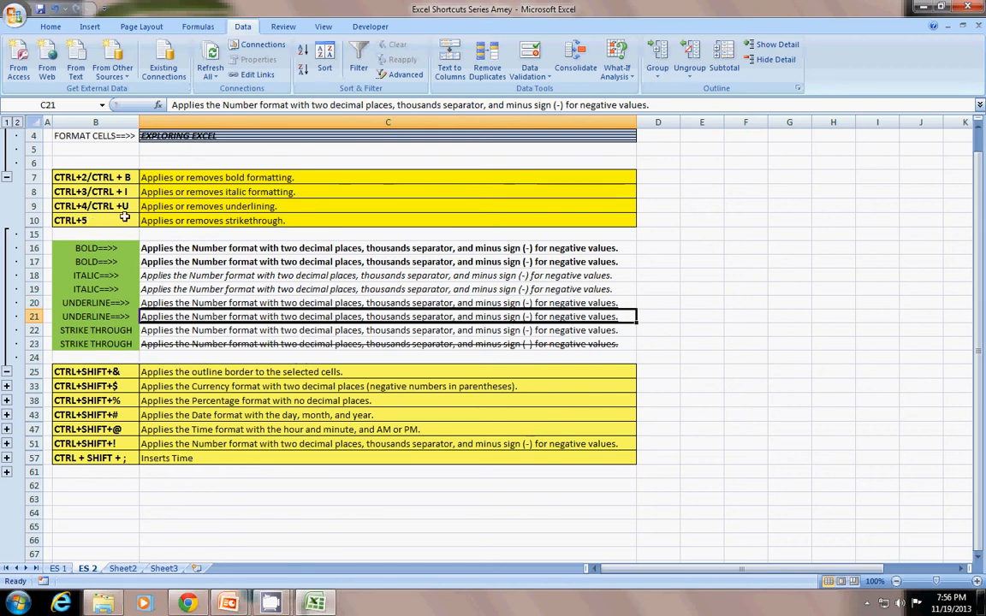
- Apply strikethrough to the first STRIKE THROUGH sample text in cell C22
left_click(250, 332)
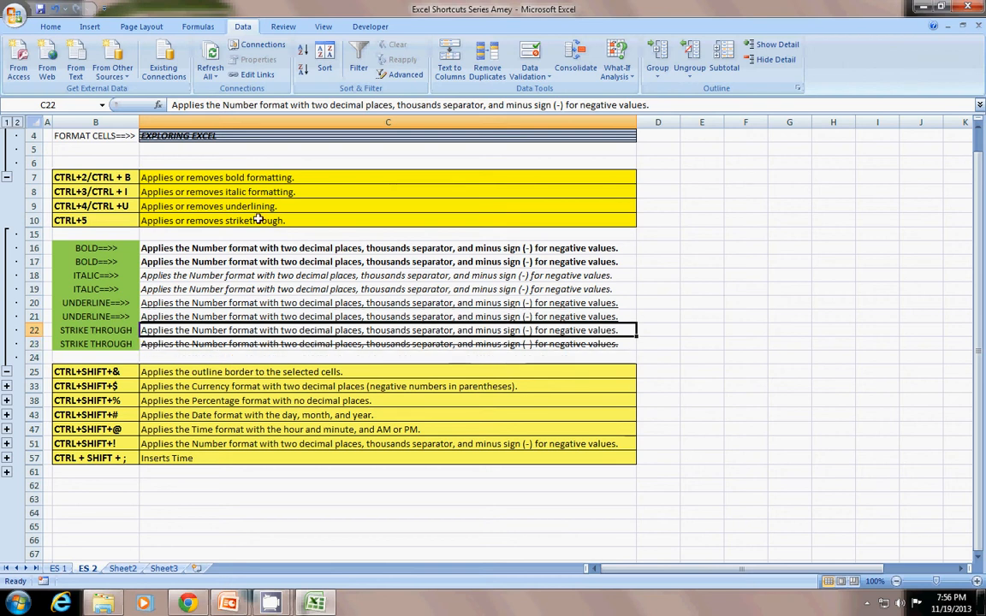
key("ctrl+5")
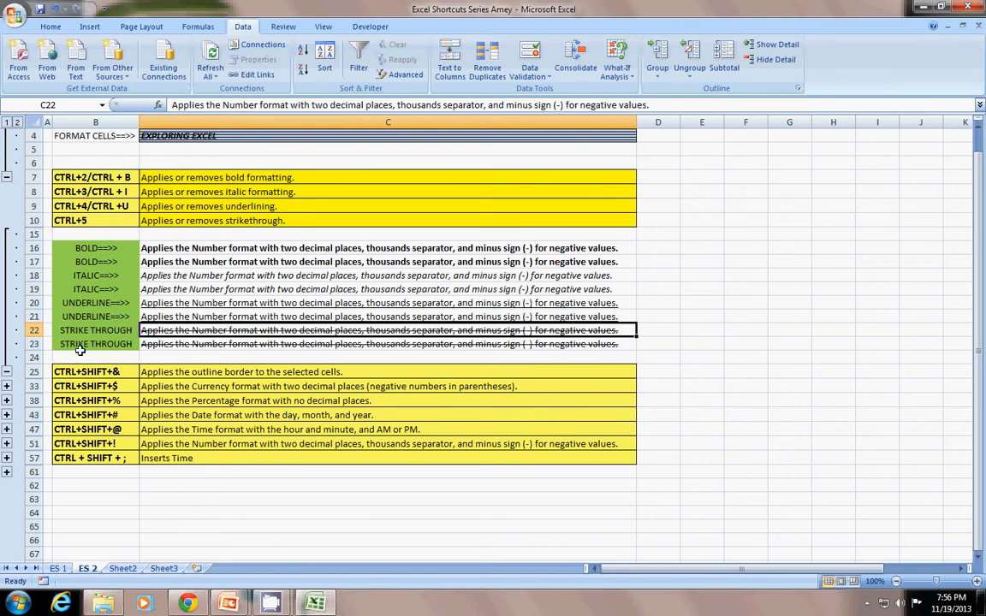
left_click(184, 356)
left_click(167, 332)
- Zoom the sheet to 140% and remove the strikethrough from the sample text in cell C23
left_click(977, 582)
left_click(977, 582)
left_click(977, 583)
left_click(977, 582)
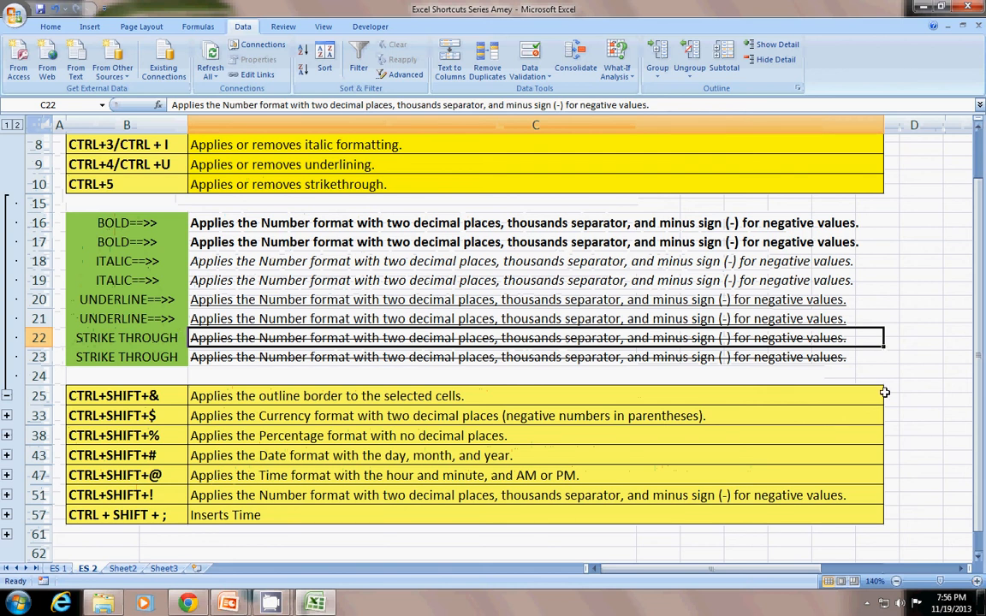
left_click(779, 355)
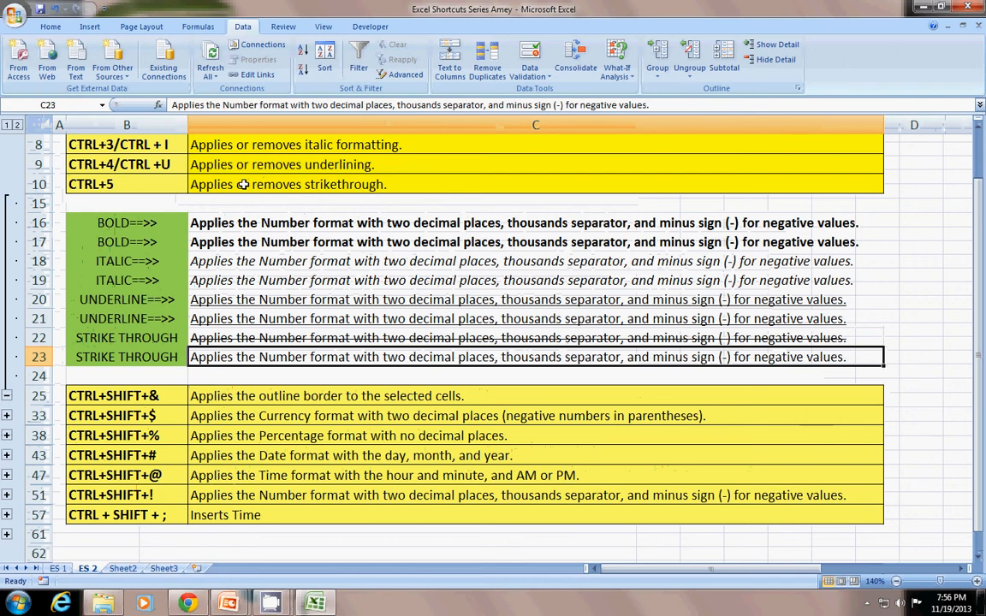
- Expand the grouped OUTLINE BORDER example rows beneath the CTRL+SHIFT+& entry in row 25
scroll(112, 369, "down", 1)
scroll(111, 369, "down", 3)
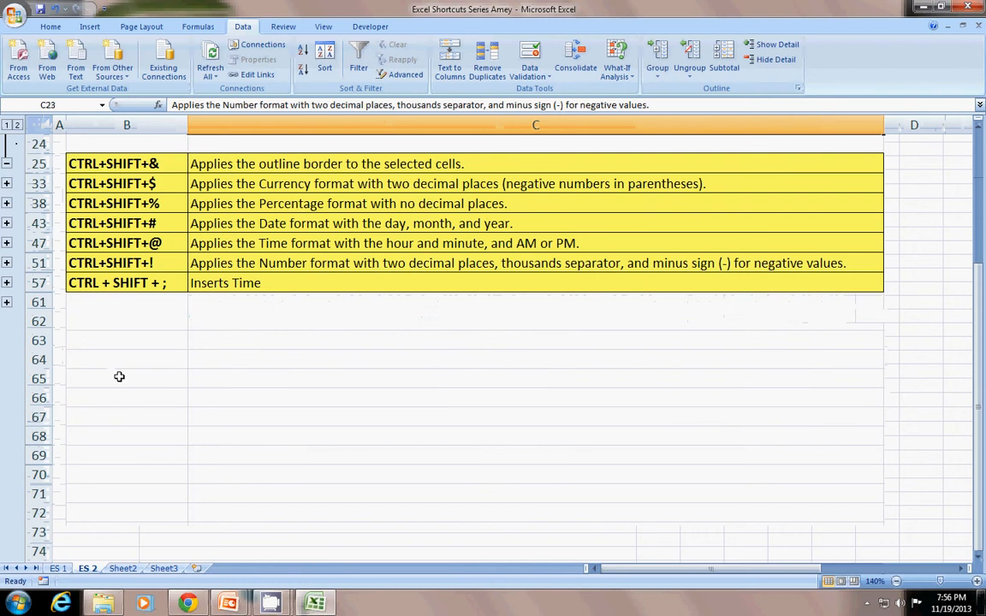
left_click(6, 183)
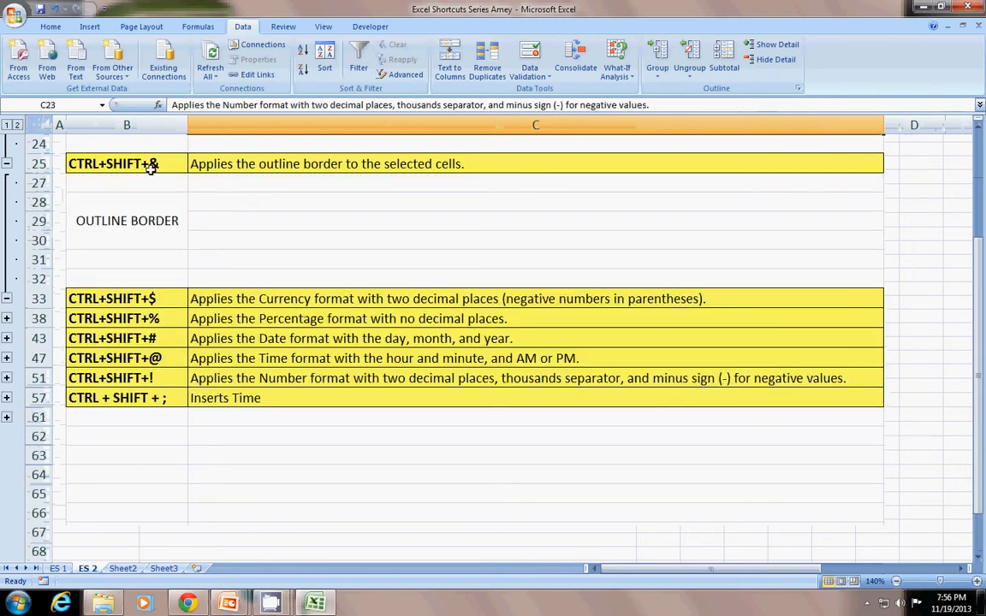
left_click(277, 167)
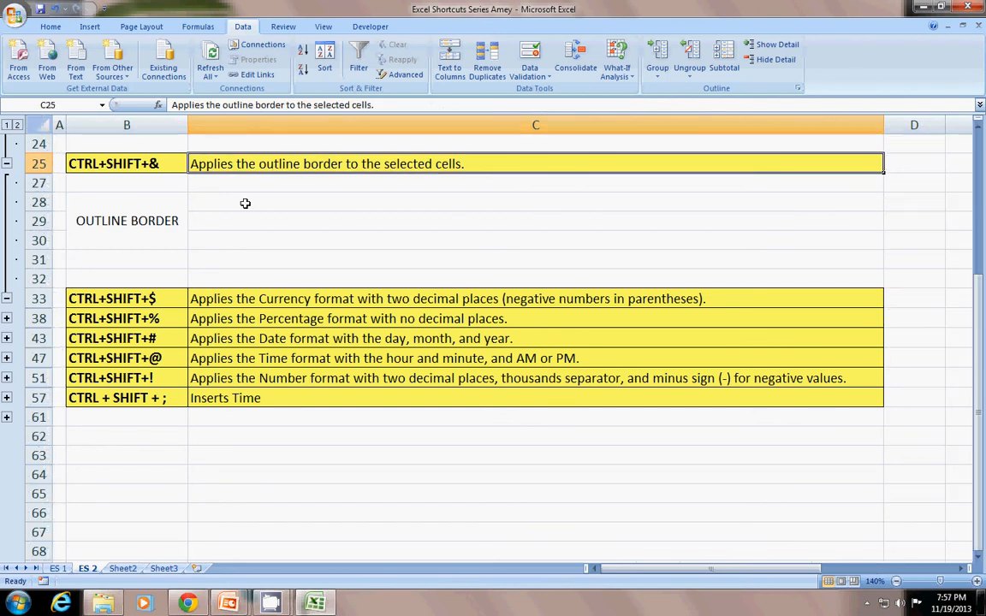
- Apply an outline border around the empty cells C28:C30 beside the OUTLINE BORDER label
left_click_drag(245, 203, 248, 236)
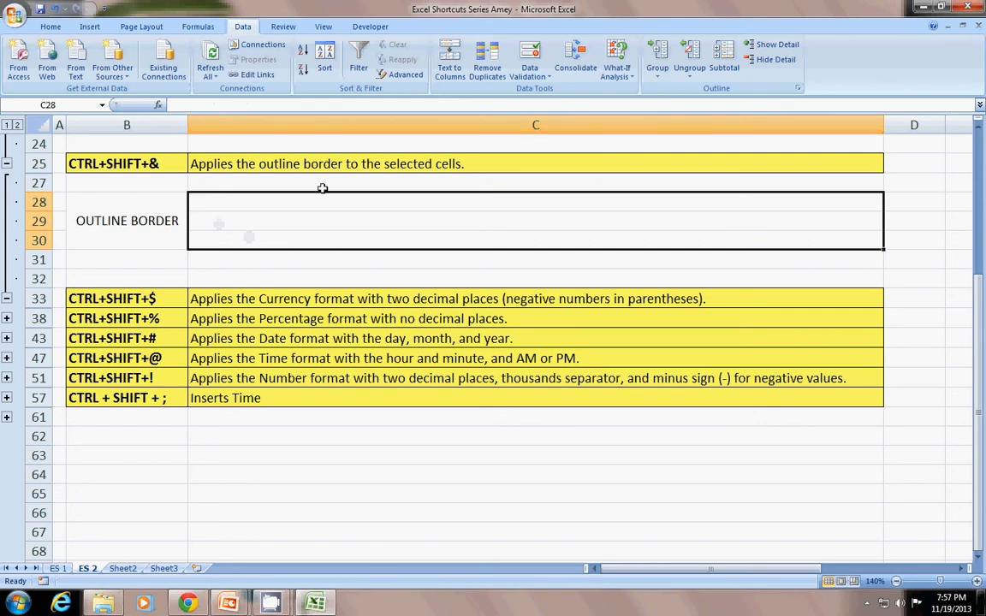
left_click_drag(330, 202, 349, 239)
key("ctrl+shift+&")
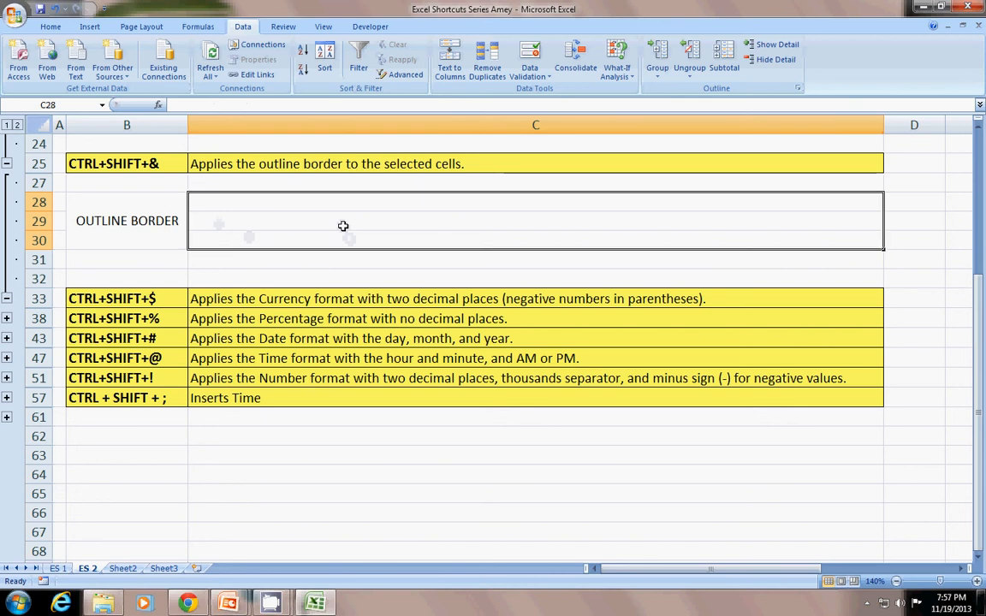
left_click(342, 216)
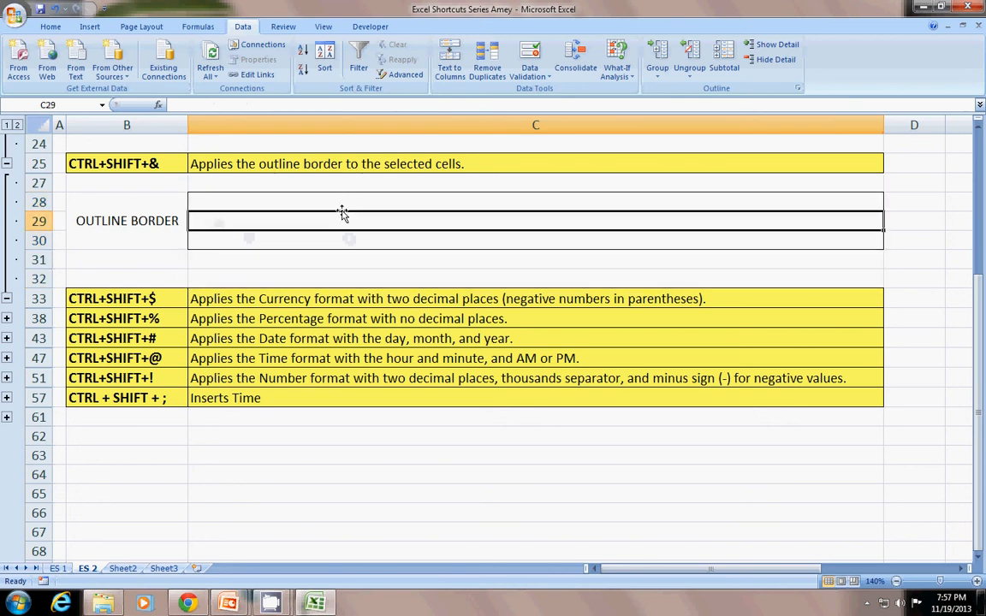
left_click_drag(262, 208, 262, 241)
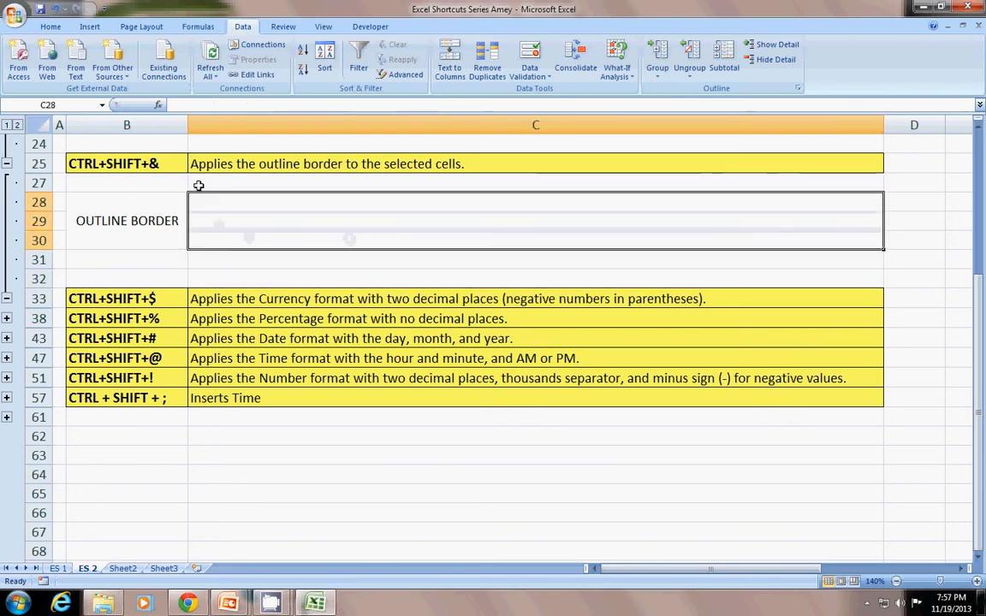
left_click(246, 236)
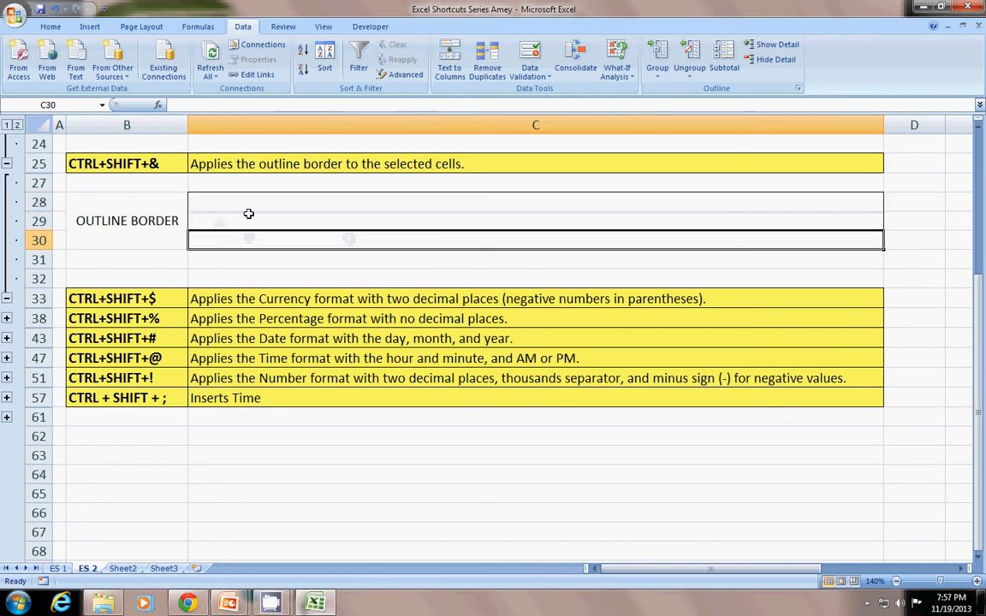
left_click_drag(248, 205, 247, 239)
left_click(240, 279)
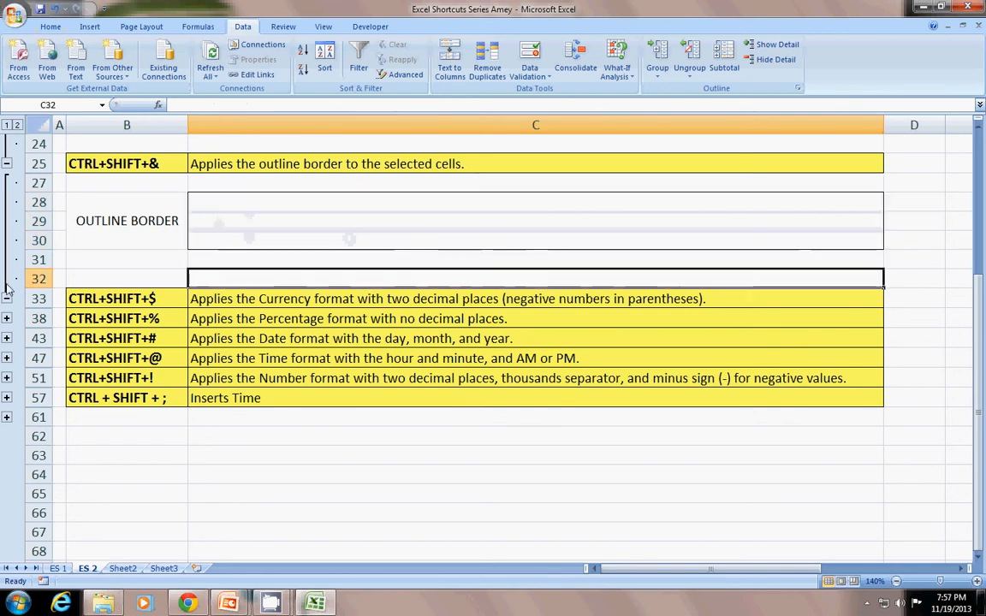
- Expand the grouped example rows beneath the CTRL+SHIFT+$ currency entry in row 33
scroll(155, 222, "down", 2)
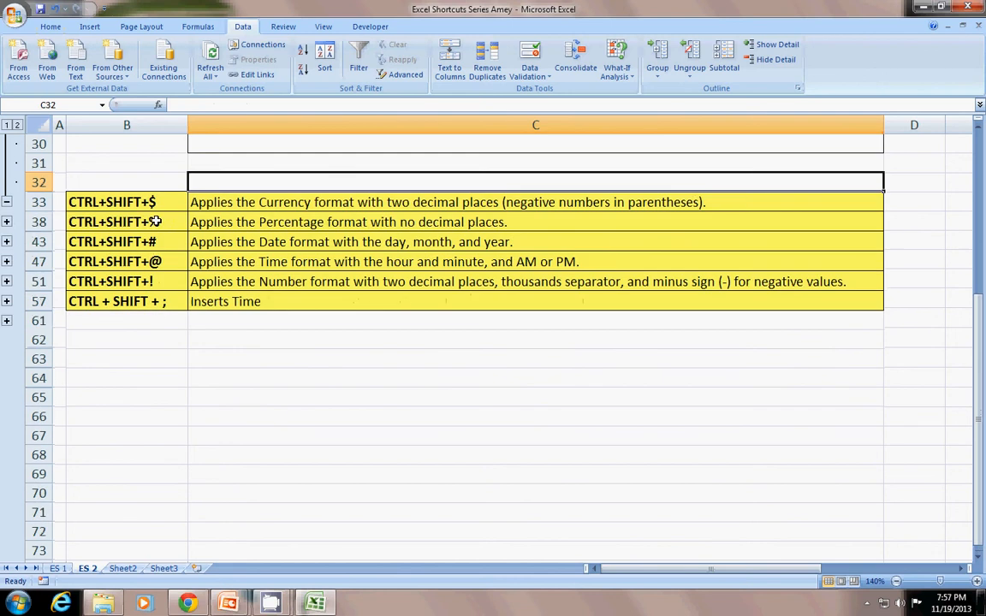
scroll(155, 222, "down", 1)
left_click(7, 164)
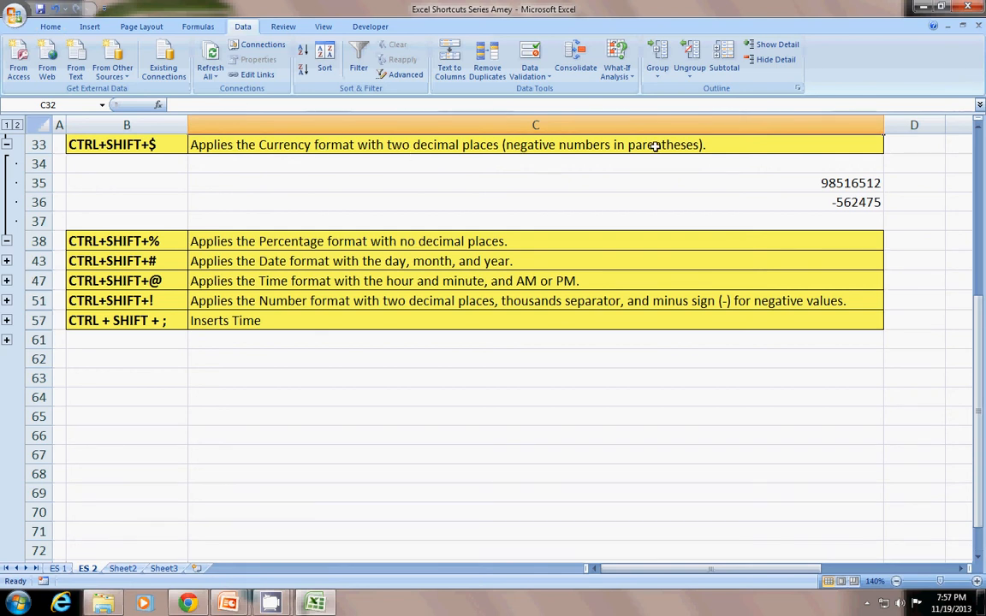
- Apply the Currency format with two decimal places to the positive number in C35 and the negative number in C36
left_click(775, 184)
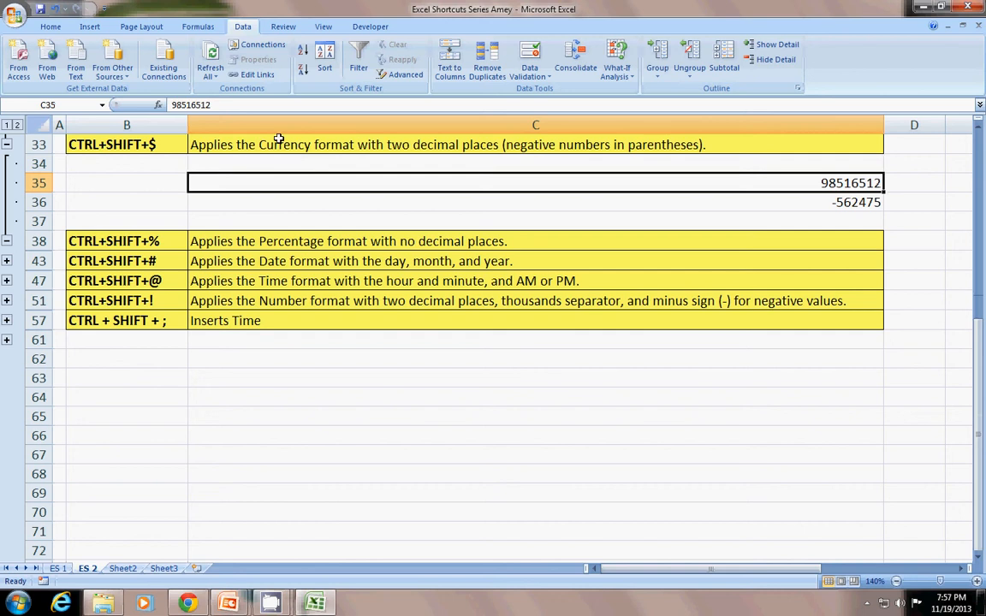
key("ctrl+shift+dollar")
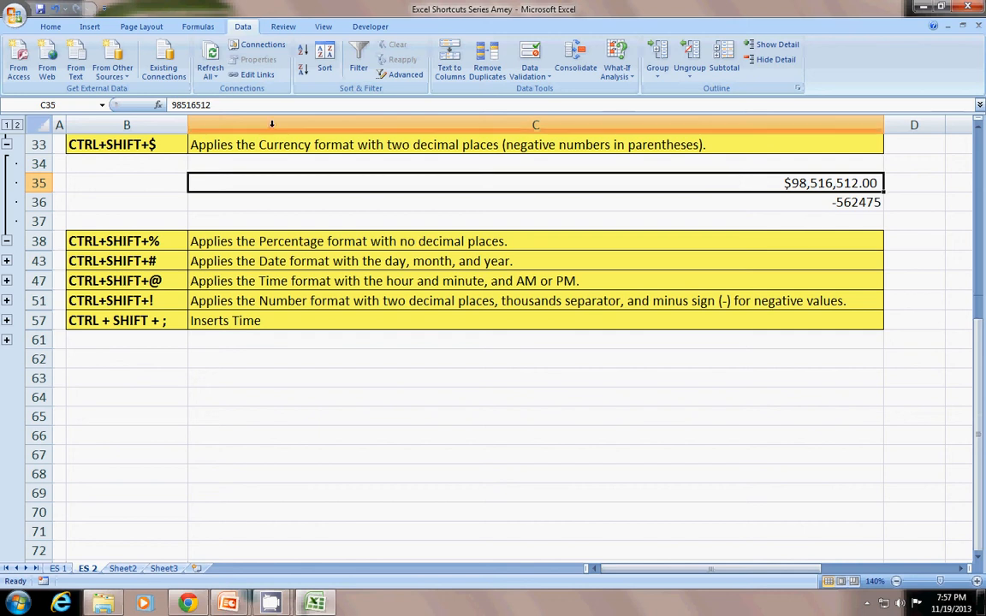
left_click(322, 202)
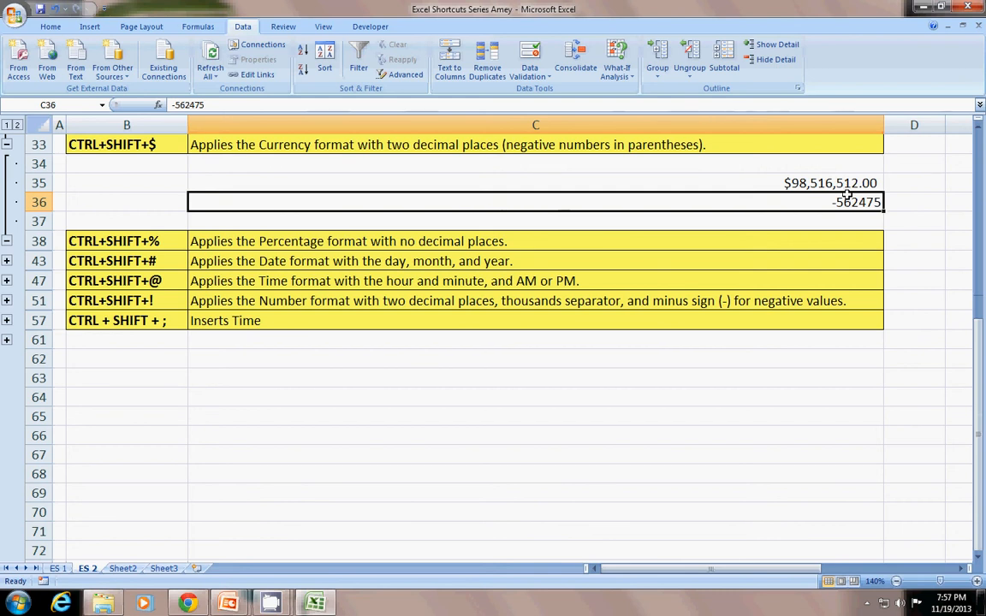
key("ctrl+shift+4")
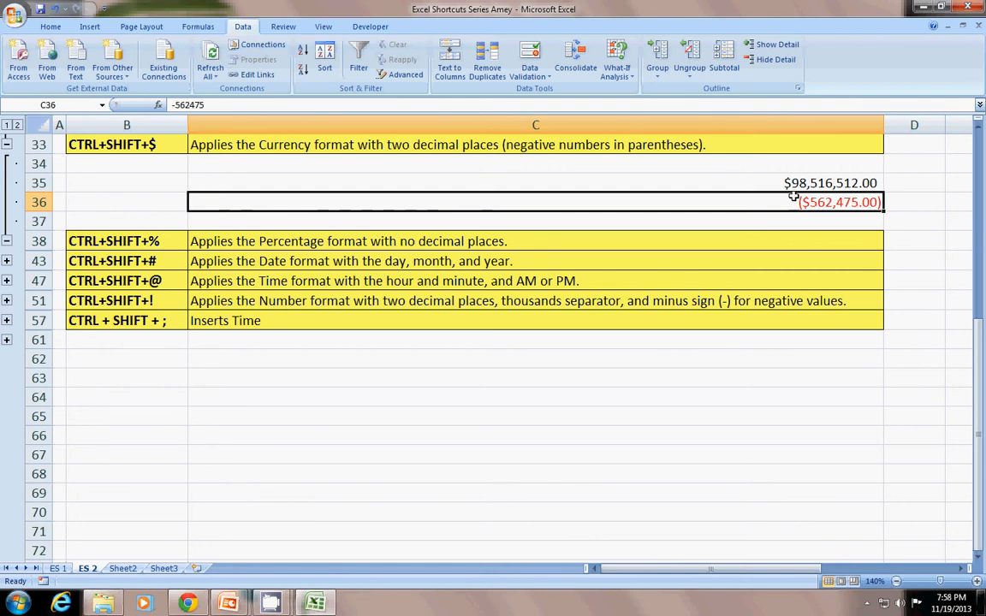
- Expand the grouped example rows beneath the CTRL+SHIFT+# date entry in row 43
left_click(562, 242)
scroll(63, 281, "down", 2)
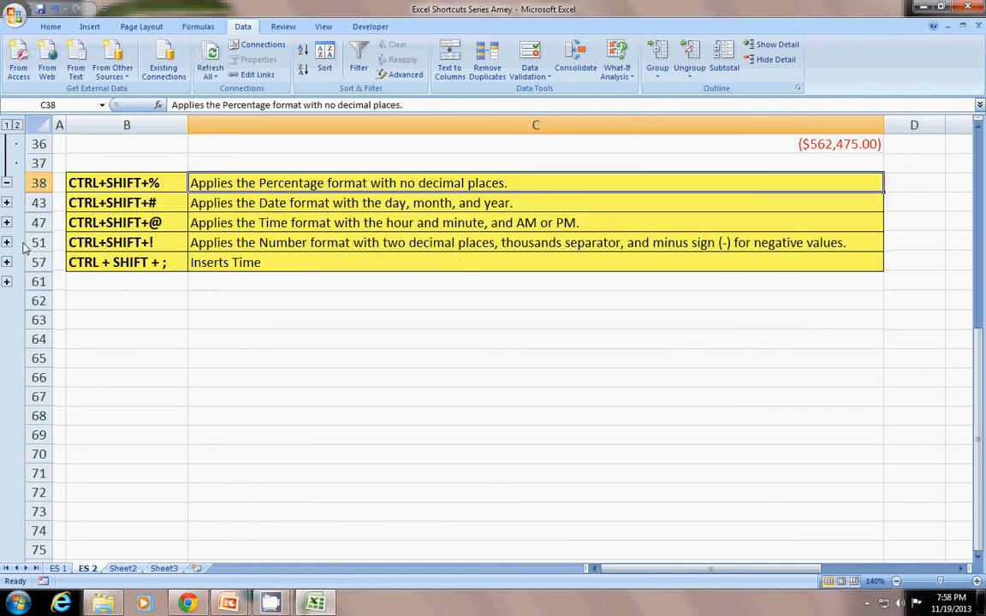
left_click(7, 165)
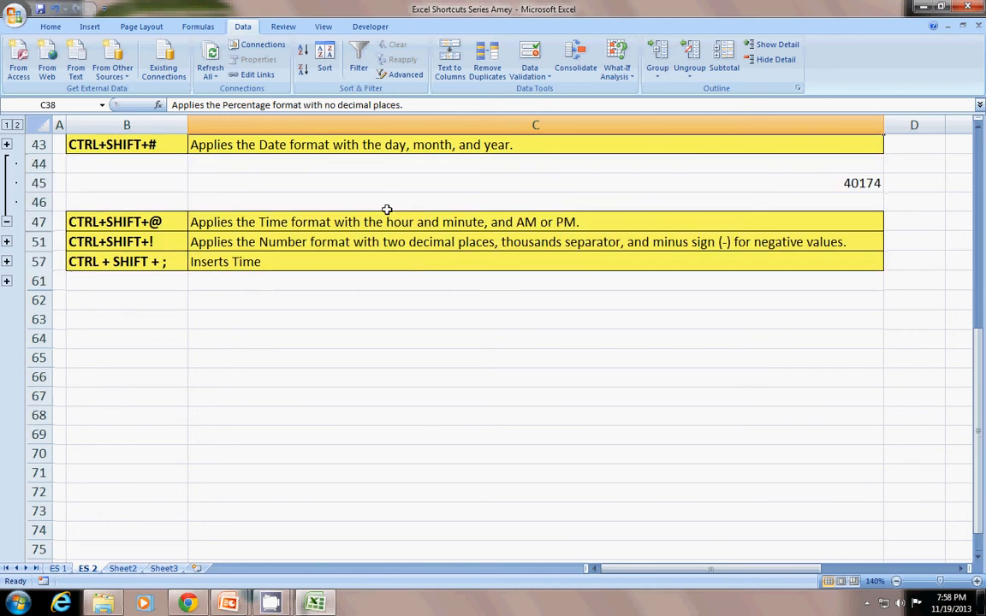
left_click(230, 144)
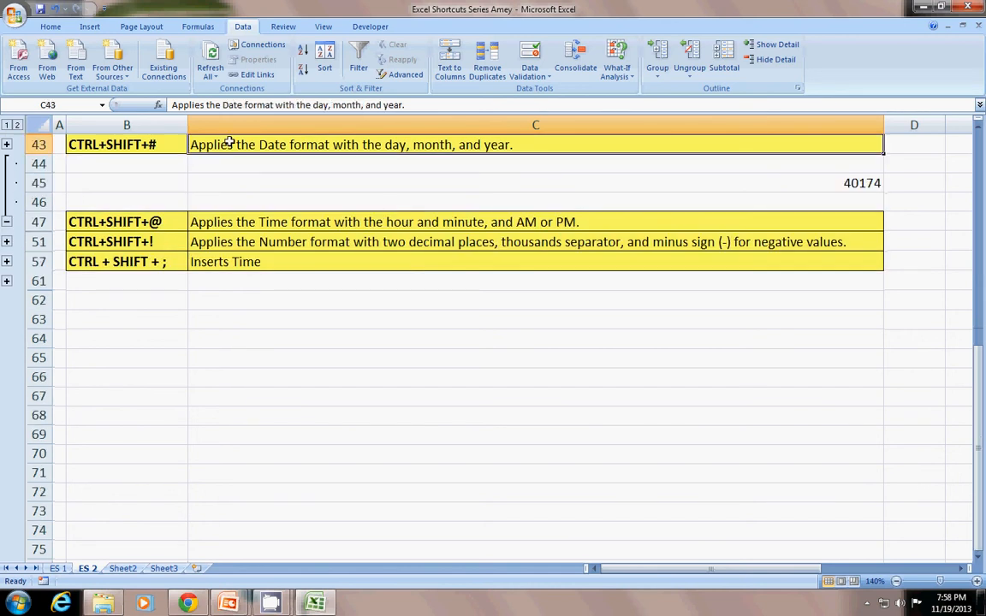
- Apply the Date format with day, month and year to the number in C45
left_click(836, 185)
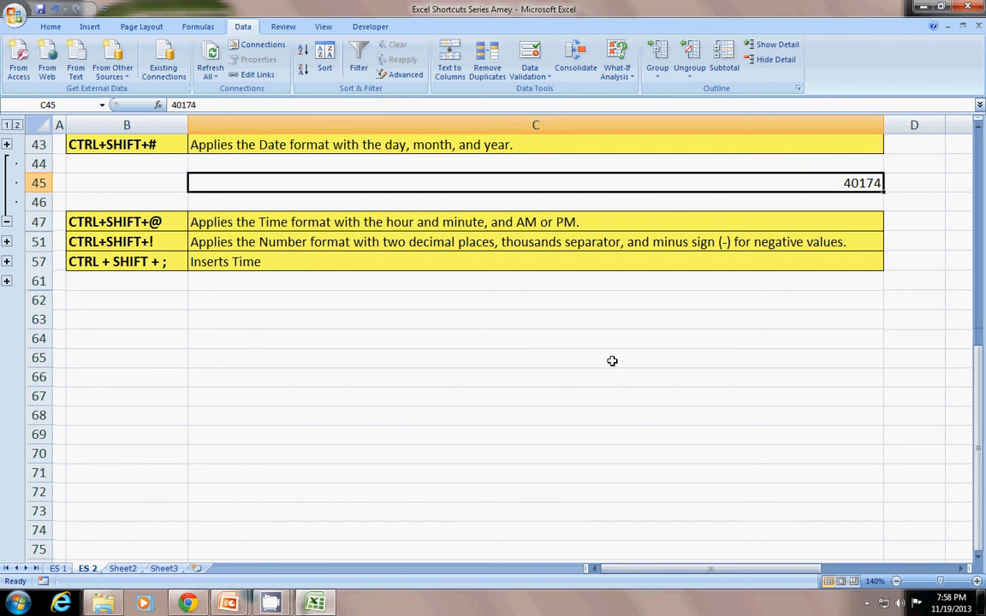
left_click(676, 340)
left_click(750, 360)
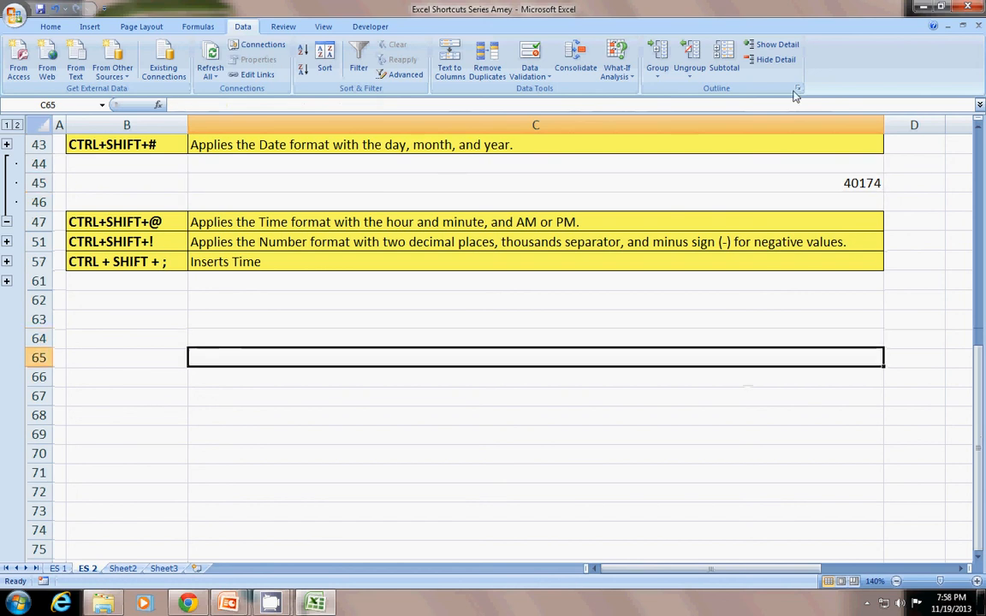
left_click(846, 183)
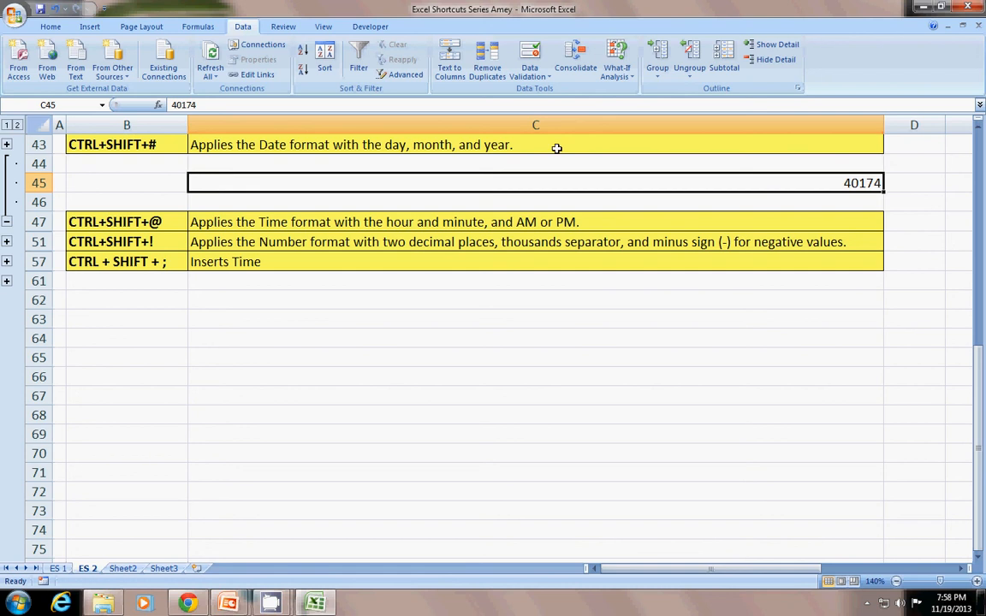
left_click(478, 168)
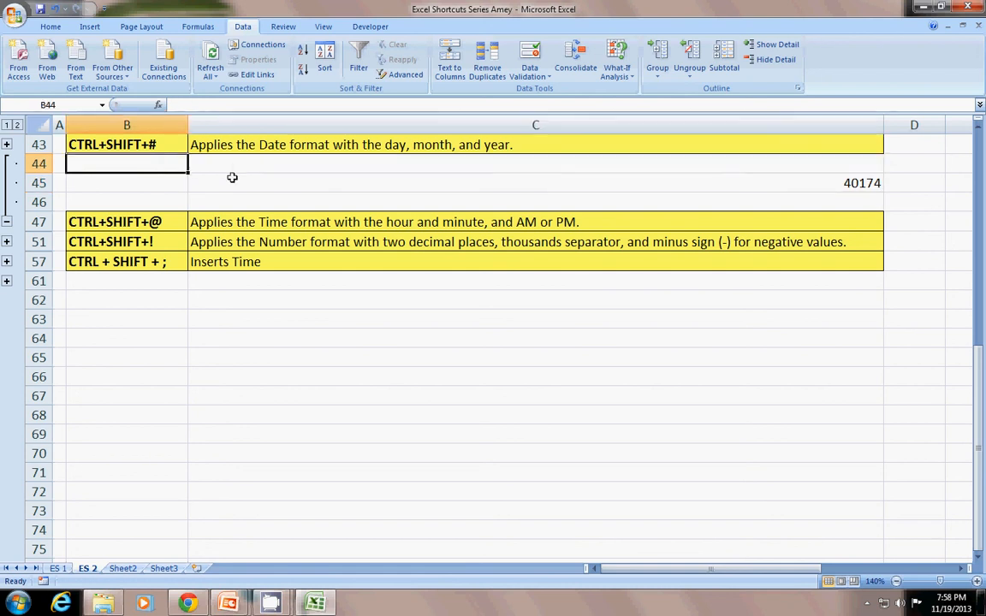
left_click(397, 191)
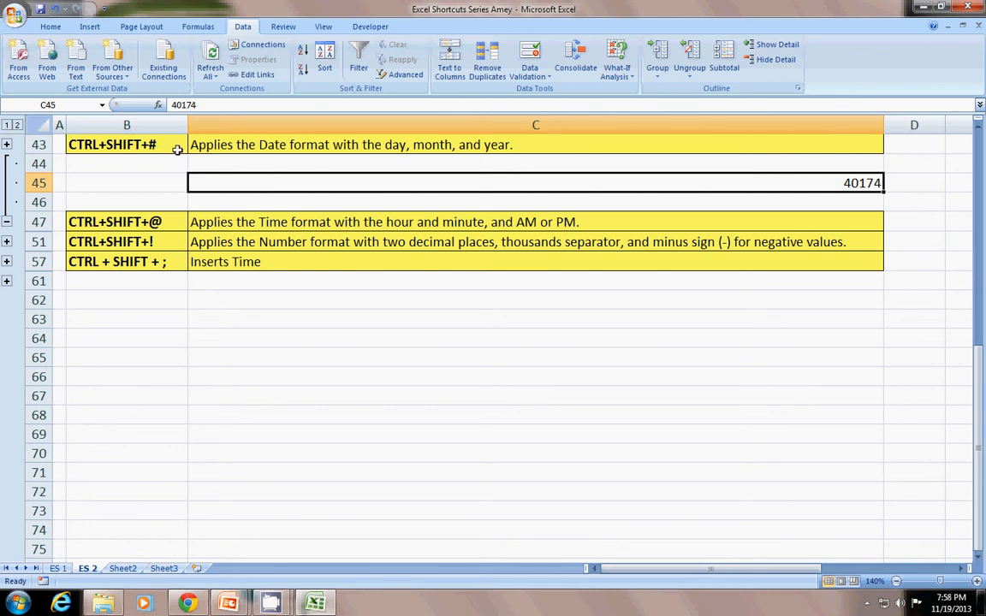
key("ctrl+shift+3")
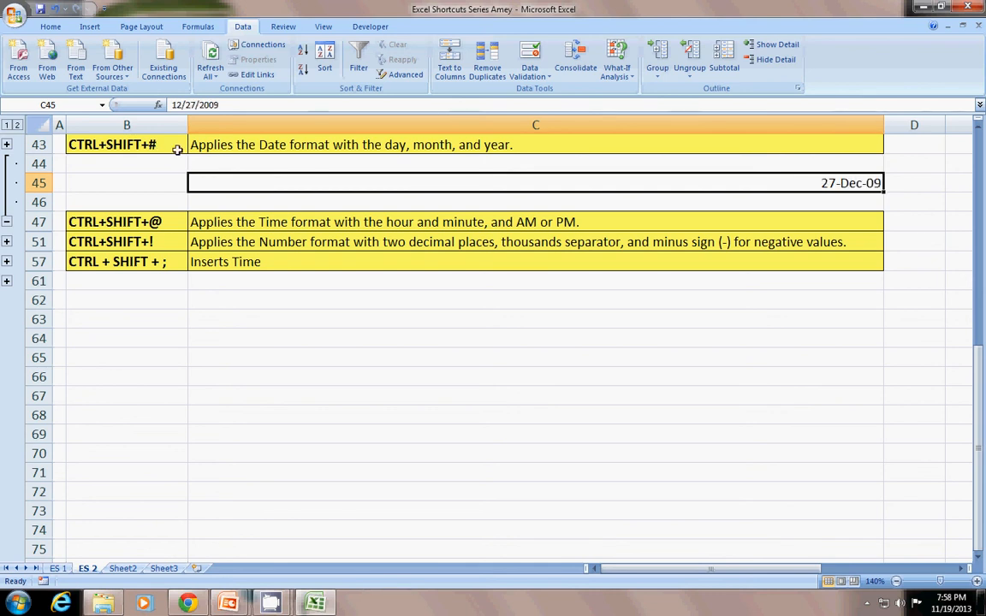
left_click(909, 197)
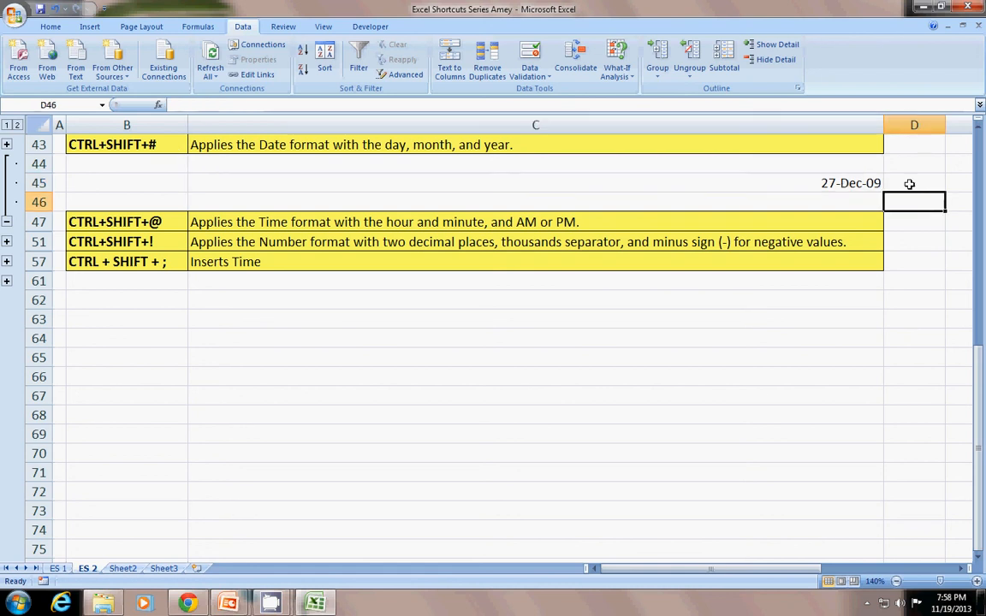
left_click(855, 183)
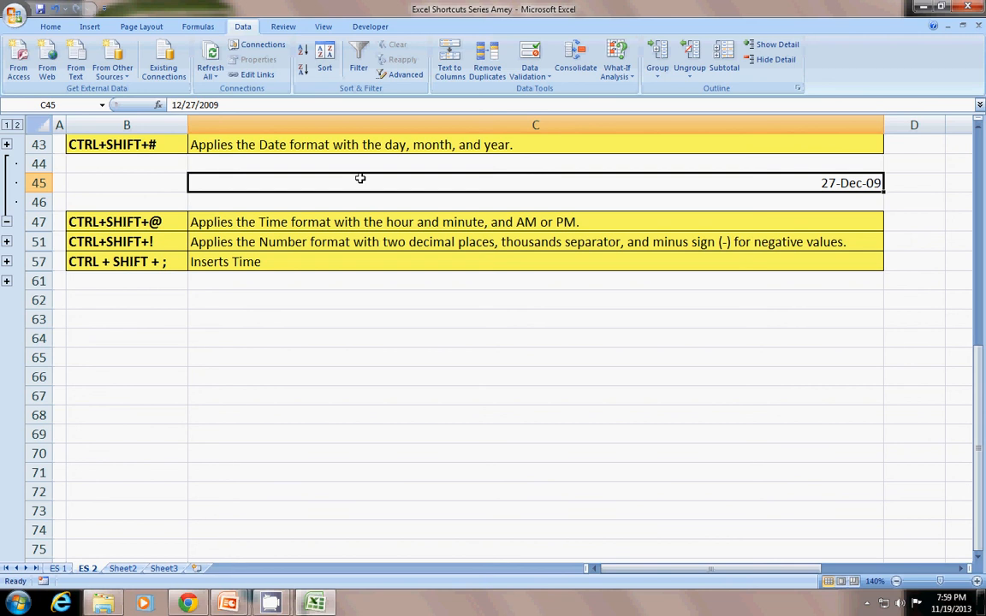
- Expand the grouped example rows beneath the CTRL+SHIFT+@ time entry in row 47
scroll(432, 171, "up", 10)
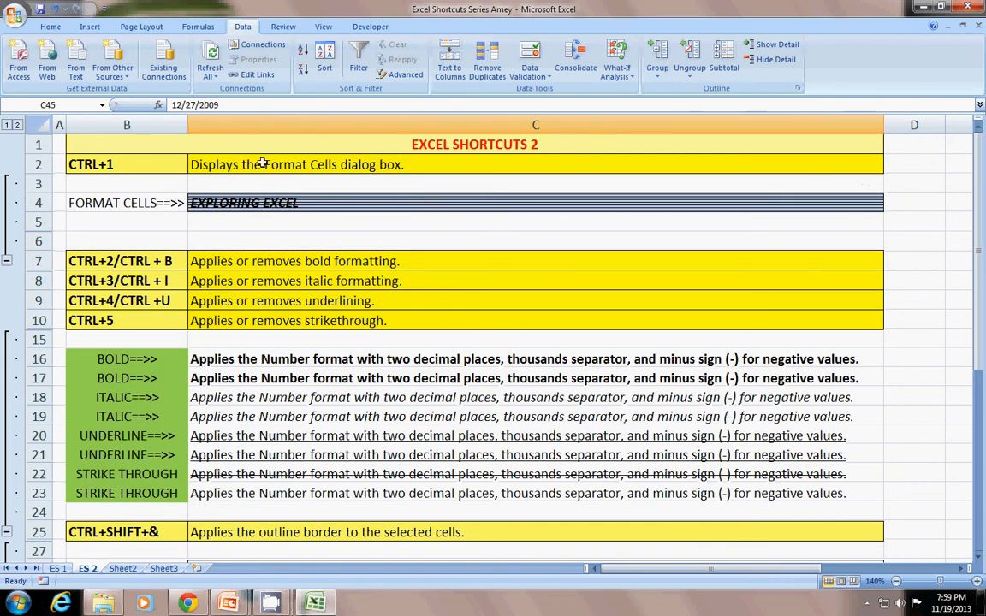
scroll(411, 195, "down", 7)
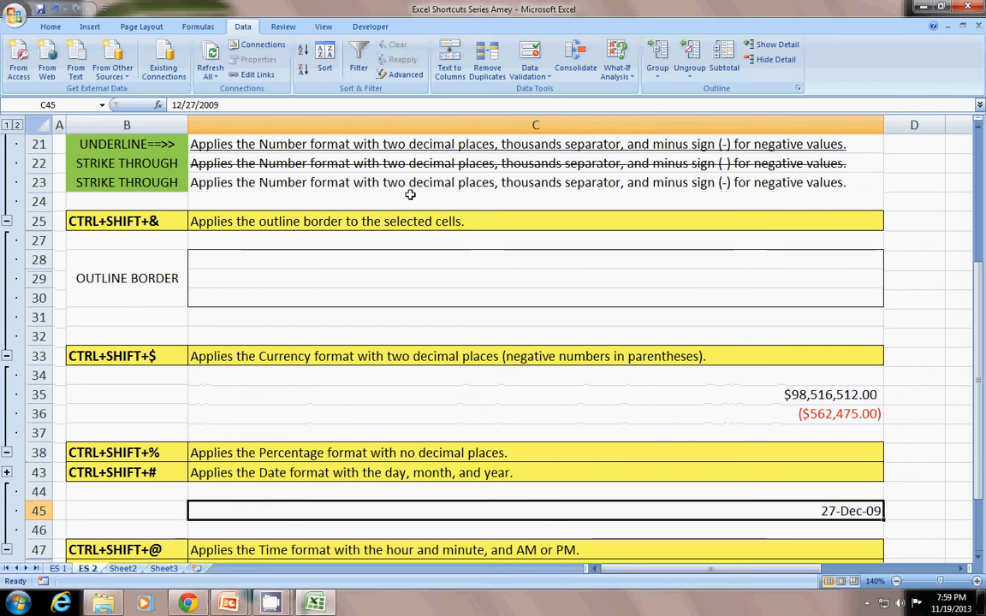
scroll(280, 222, "down", 5)
scroll(280, 222, "down", 1)
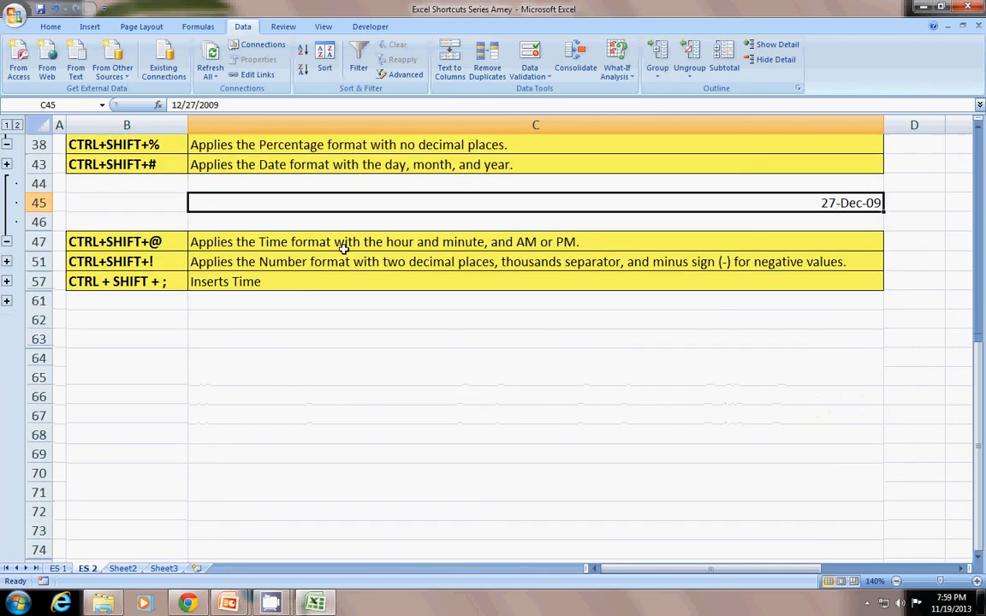
left_click(7, 262)
scroll(77, 275, "down", 1)
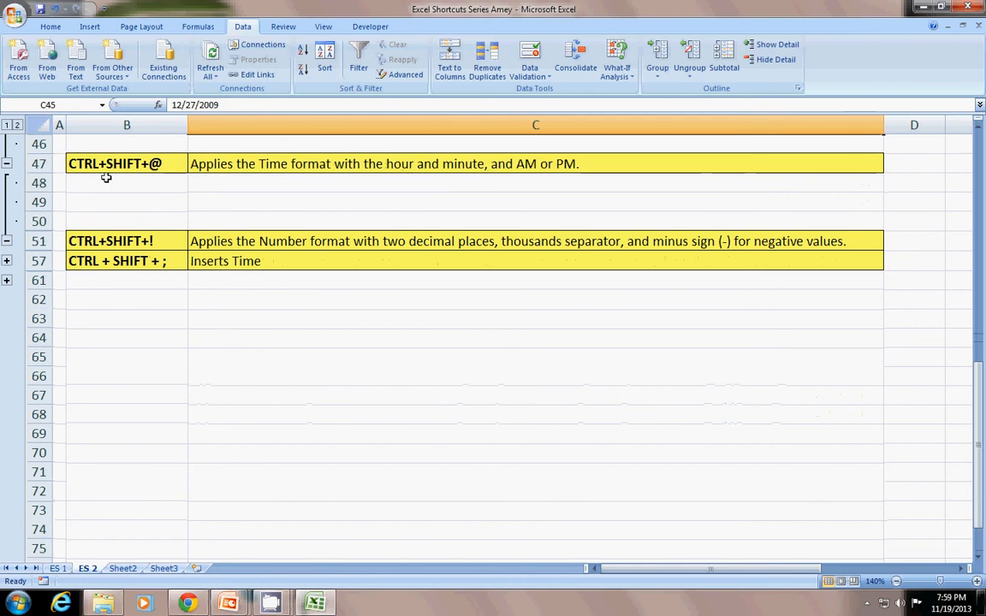
left_click_drag(103, 167, 289, 167)
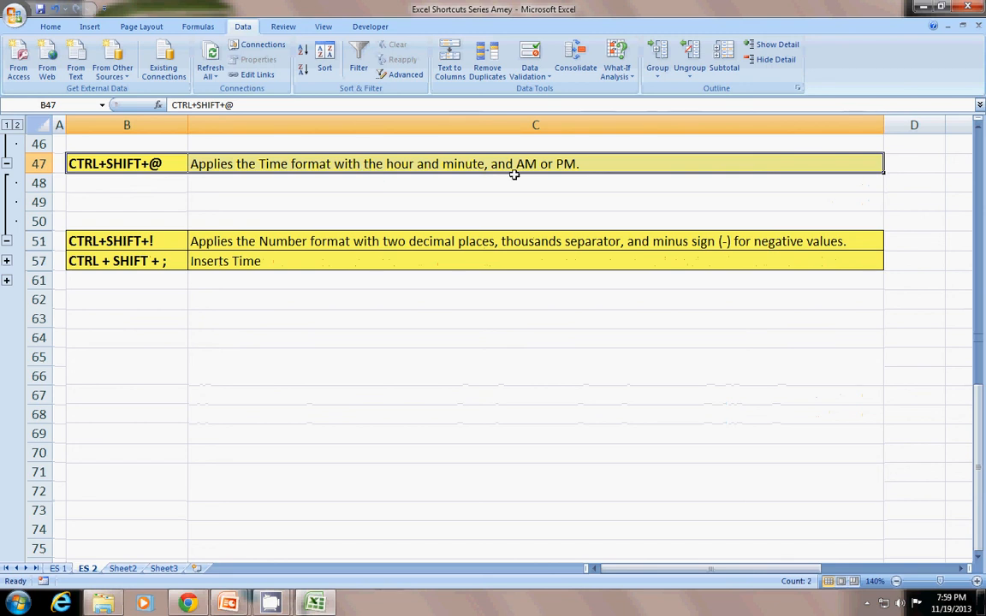
- Enter 7.14 in C49 and apply the Time format with hour, minute and AM/PM to it
left_click(544, 197)
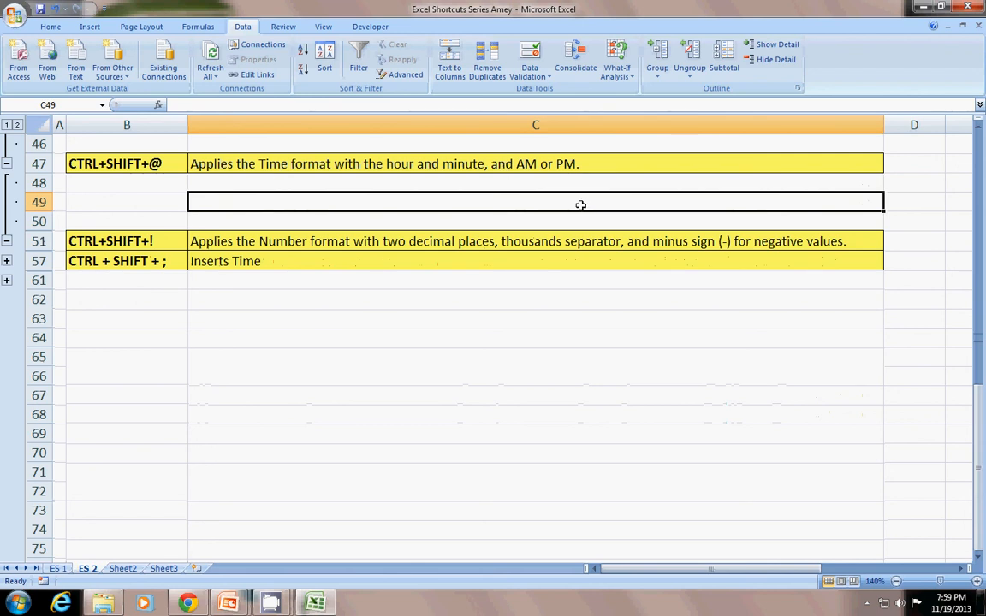
type("7.")
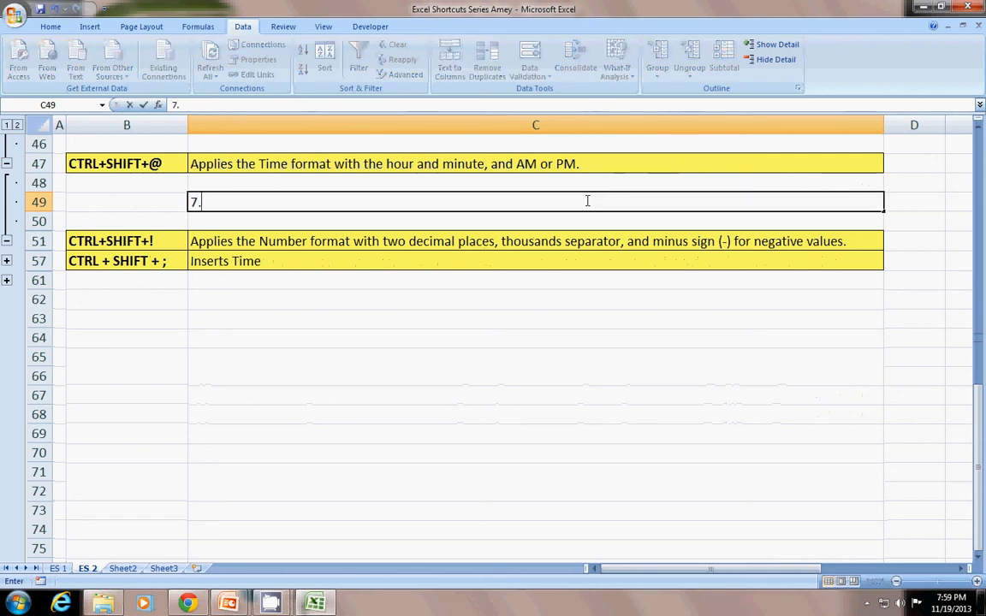
type("14")
key("ctrl+shift+2")
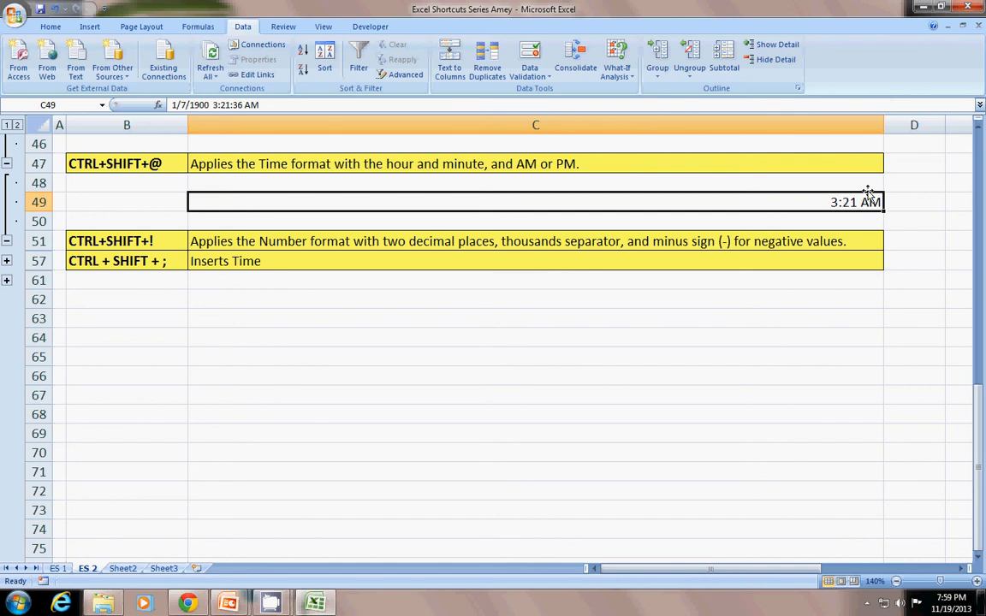
left_click(824, 216)
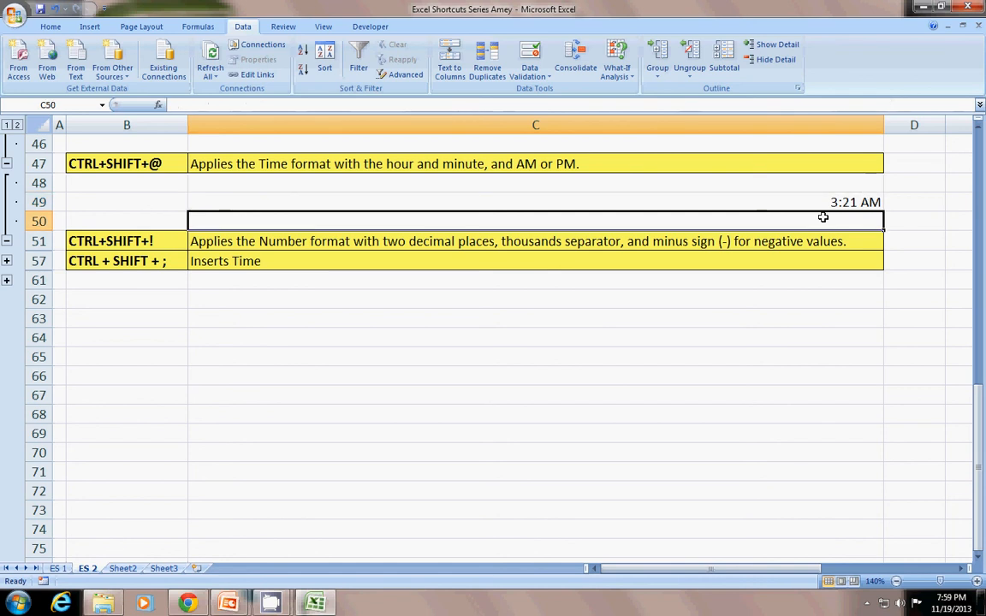
key("Up")
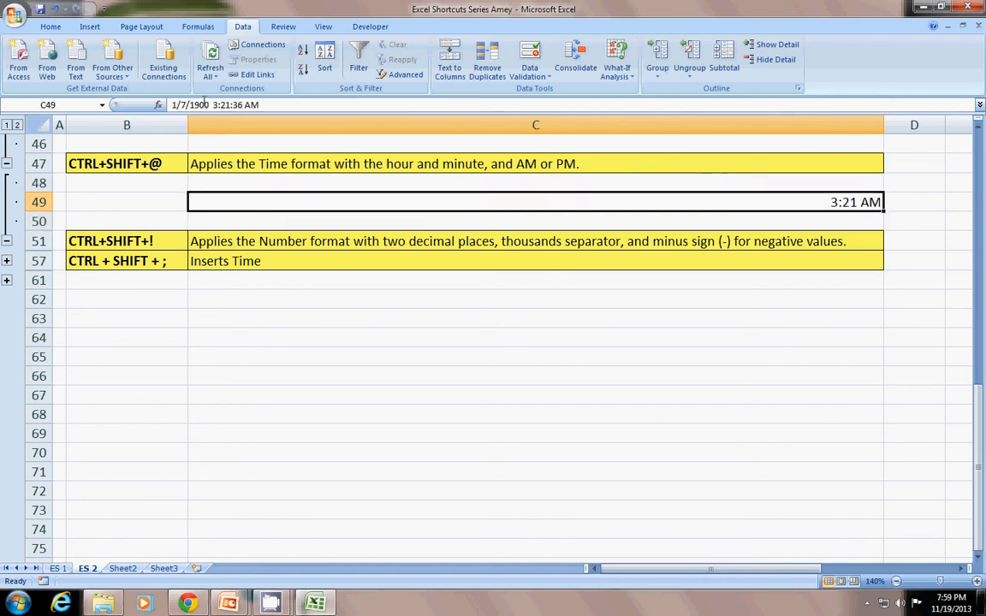
- Open the value in C49 for editing, highlight its date and time parts, and commit the entry
left_click_drag(172, 104, 263, 99)
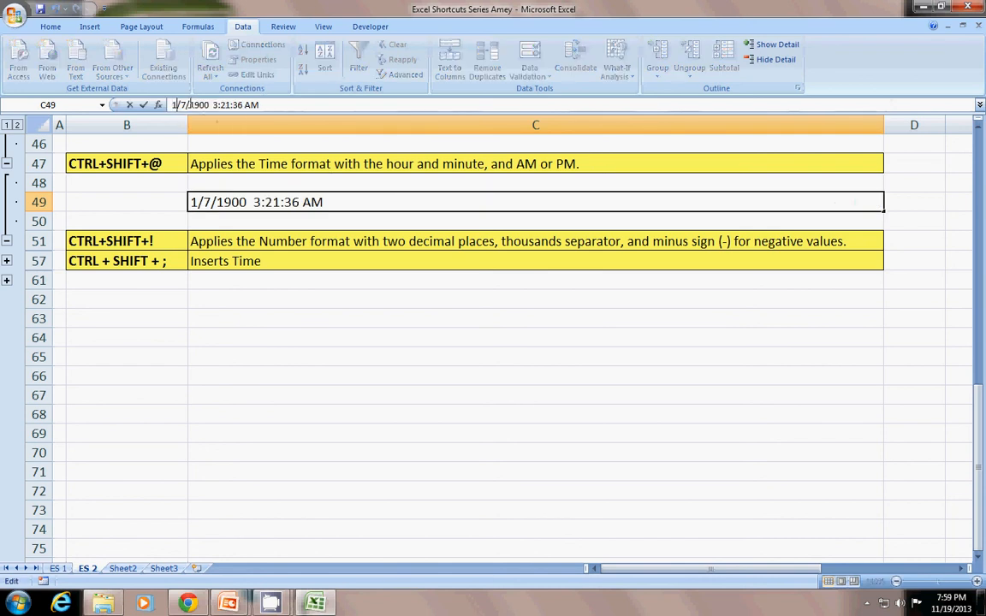
left_click(212, 105)
left_click_drag(211, 105, 172, 105)
left_click_drag(259, 104, 171, 105)
left_click(257, 337)
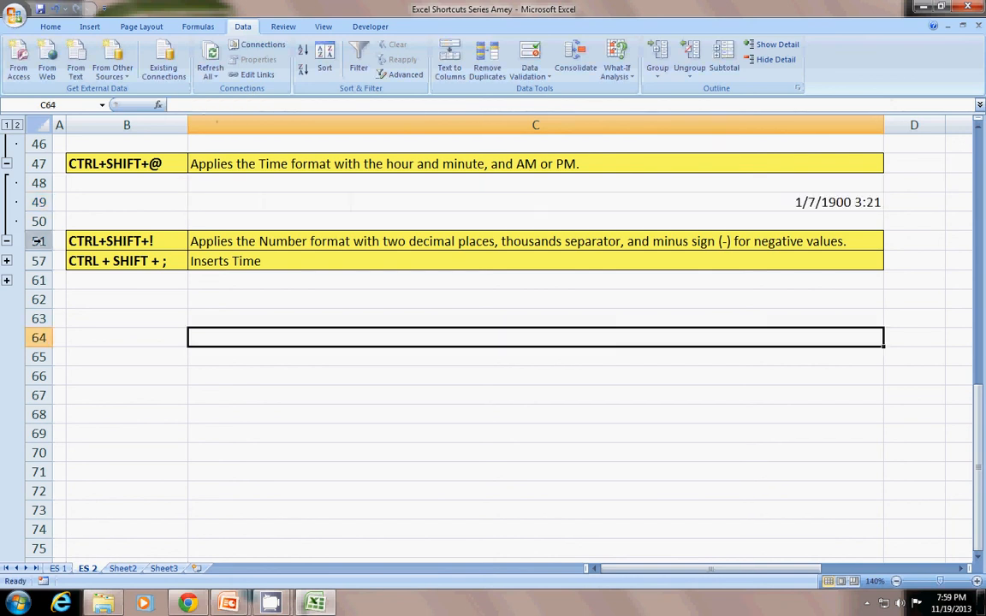
- Expand the grouped example rows beneath the CTRL+SHIFT+! number entry in row 51
scroll(73, 197, "down", 2)
left_click(7, 163)
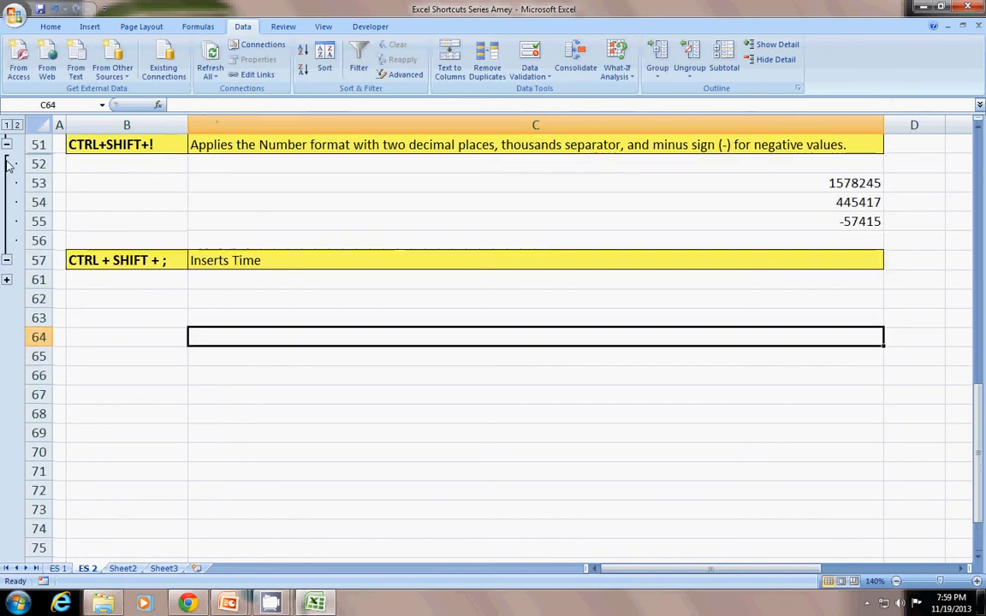
scroll(117, 199, "up", 1)
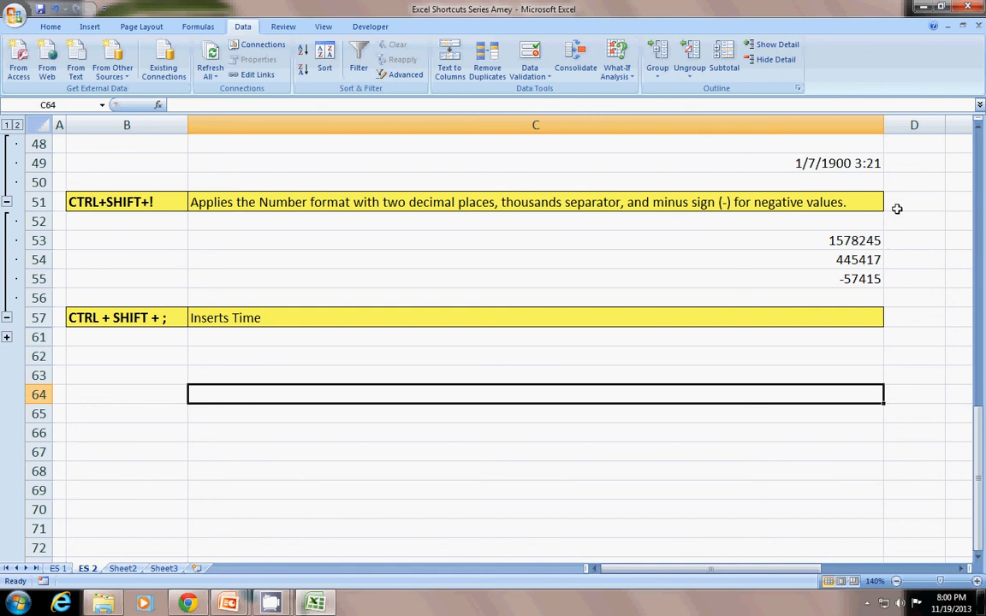
- Apply the Number format with two decimal places and thousands separator to each of the numbers in C53, C54 and C55
left_click(867, 245)
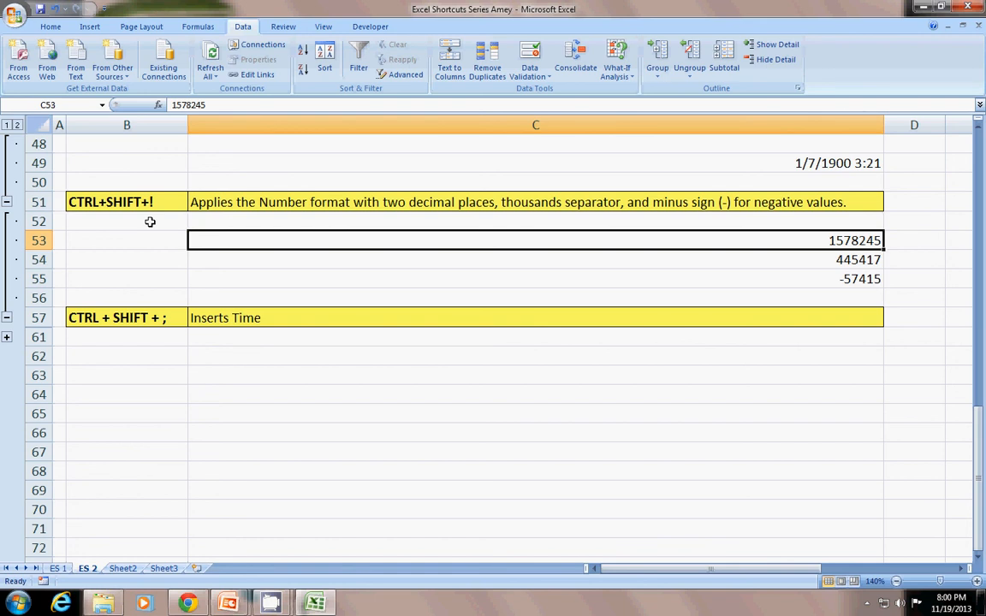
key("ctrl+shift+exclam")
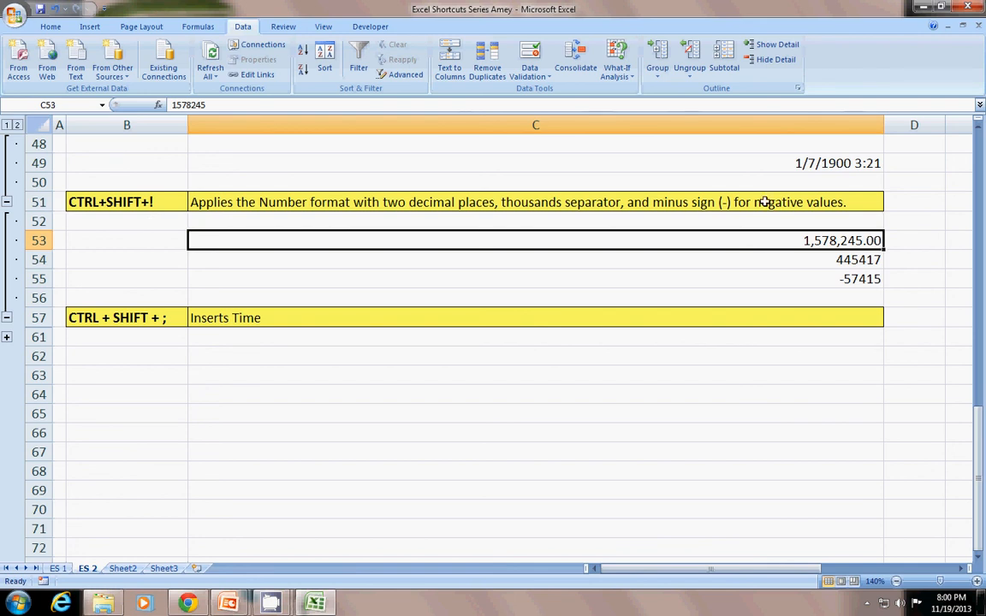
left_click(751, 259)
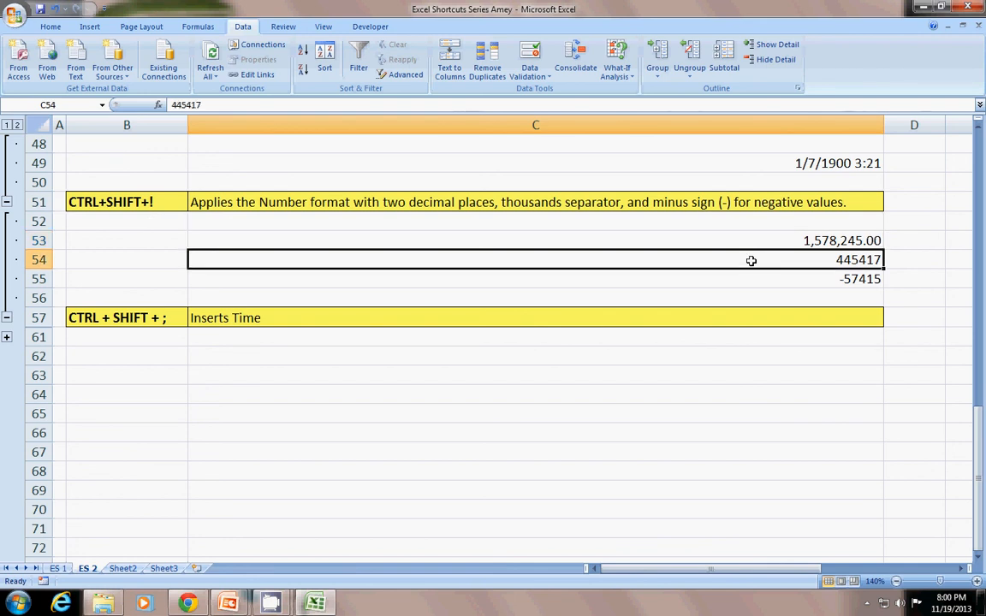
key("ctrl+shift+1")
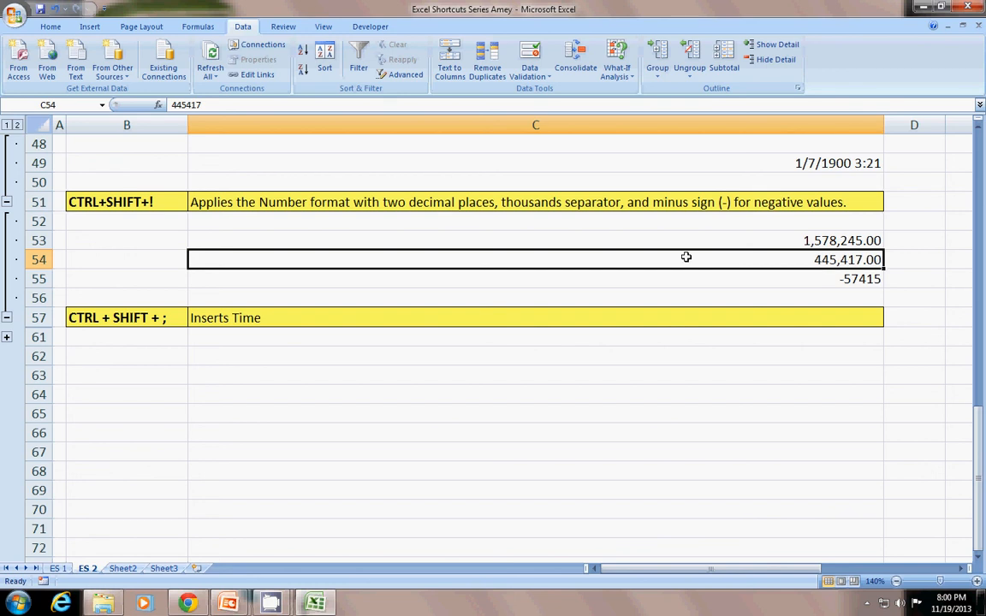
left_click(746, 277)
key("ctrl+shift+1")
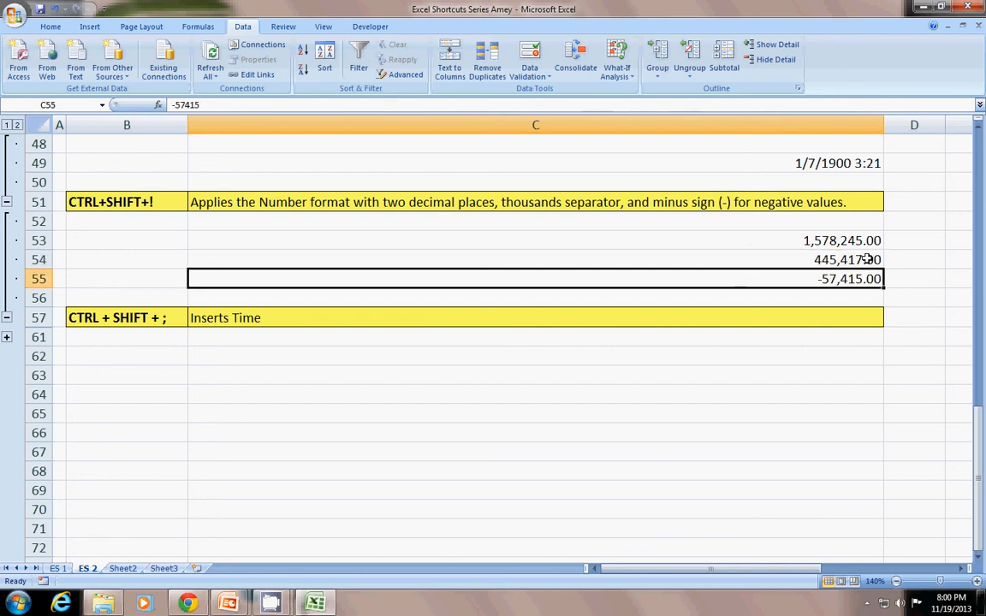
key("Down")
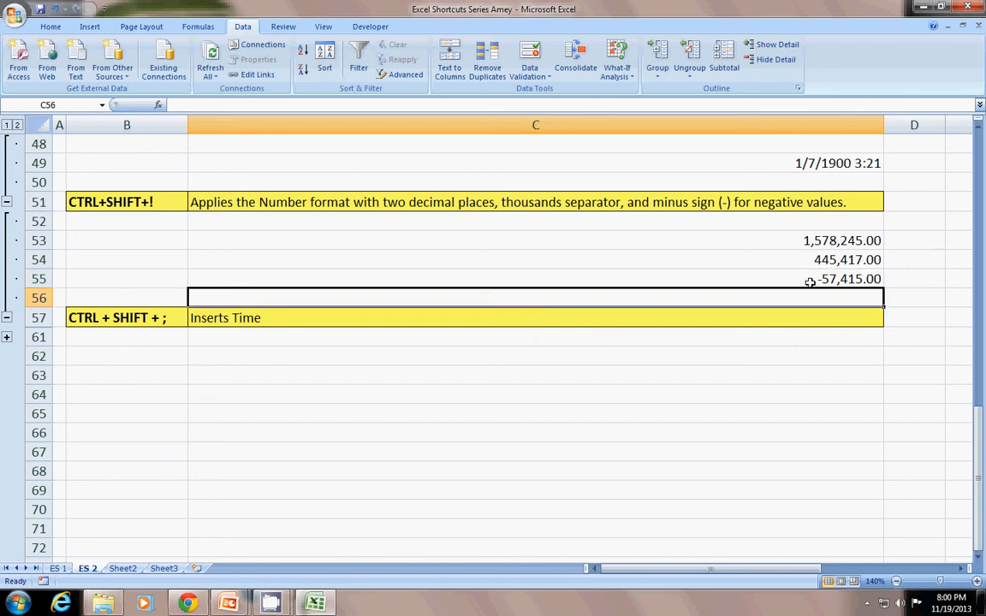
- Expand the grouped example rows beneath the CTRL + SHIFT + ; Inserts Time entry in row 57
key("Down")
key("Down")
key("Down")
key("Down")
key("Down")
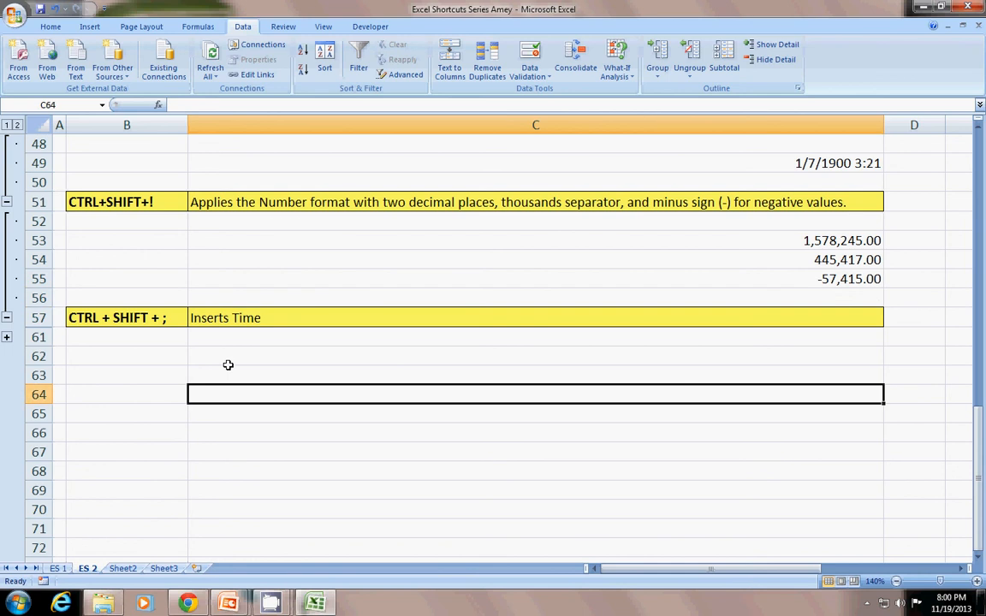
scroll(228, 365, "down", 1)
left_click(7, 275)
left_click(268, 260)
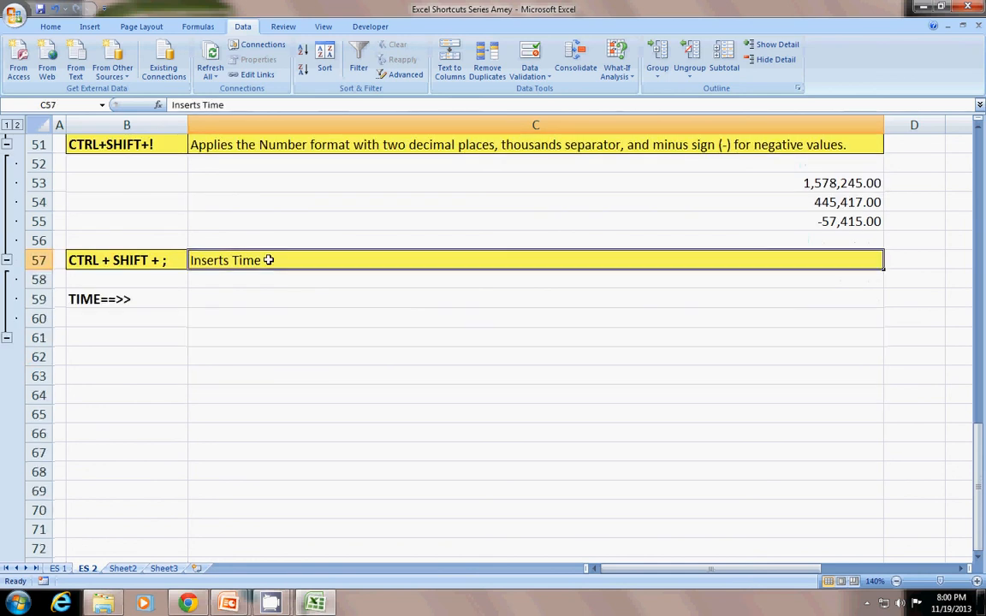
- Enter the formulas =today() in C59 and =now() in C60 to compare them, and clear both cells
left_click(273, 292)
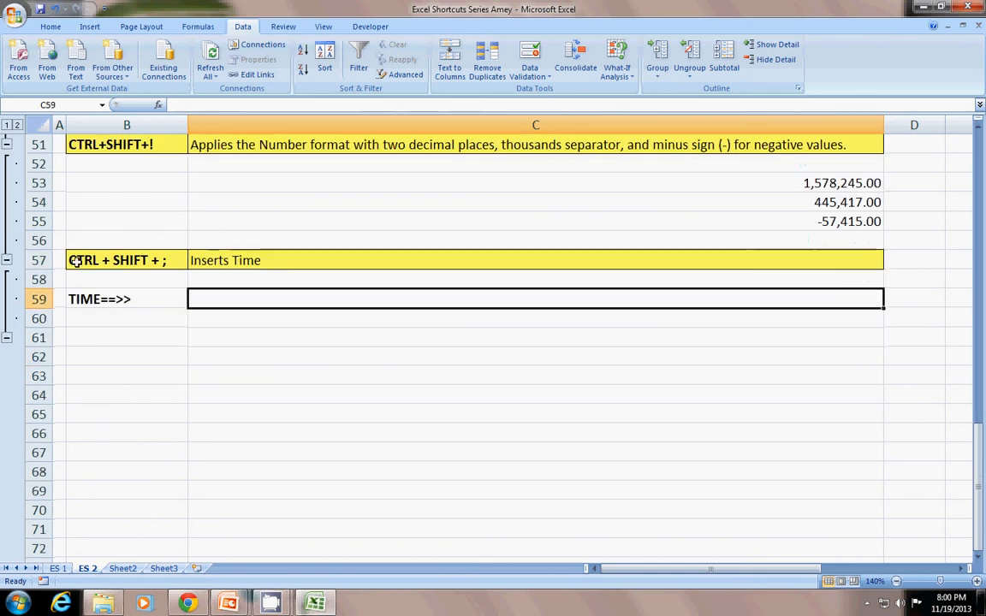
type("=")
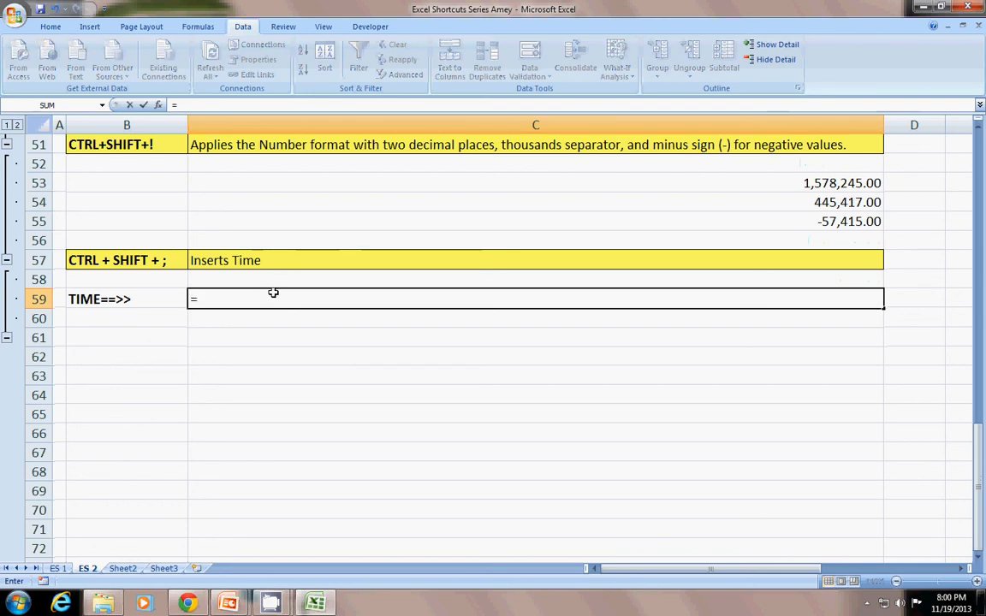
type("today(")
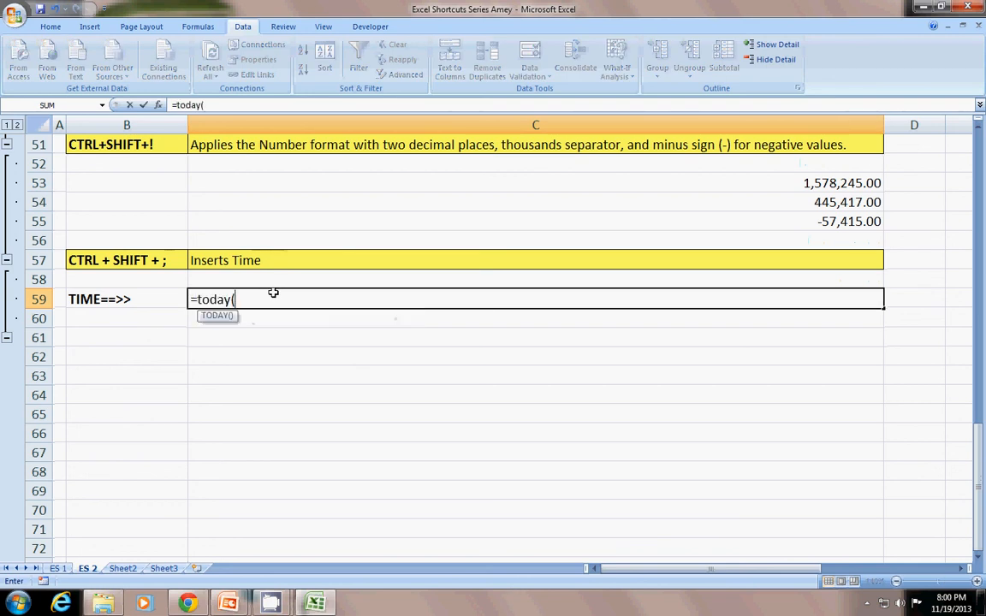
type(")")
key("Return")
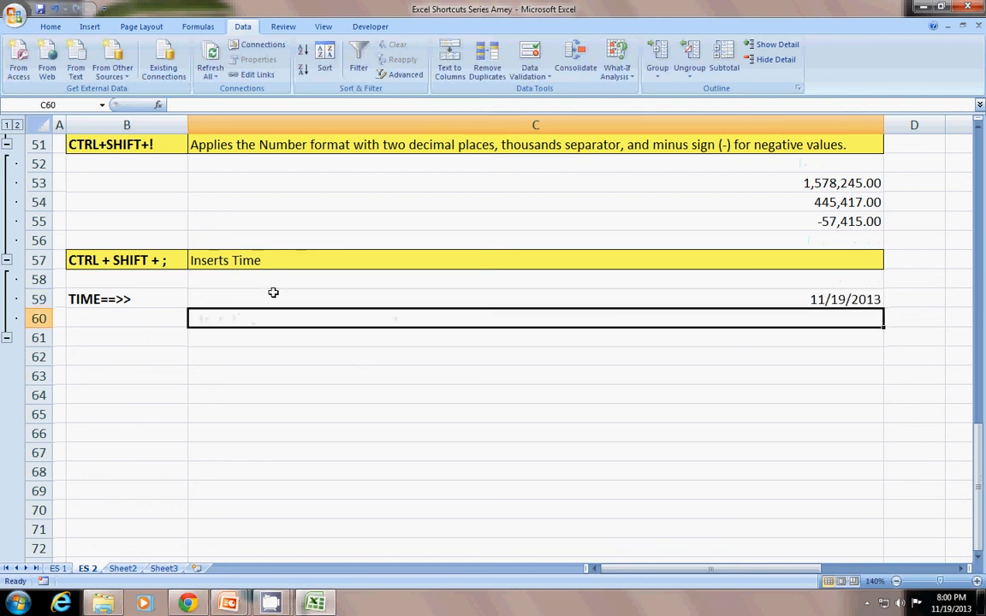
type("=")
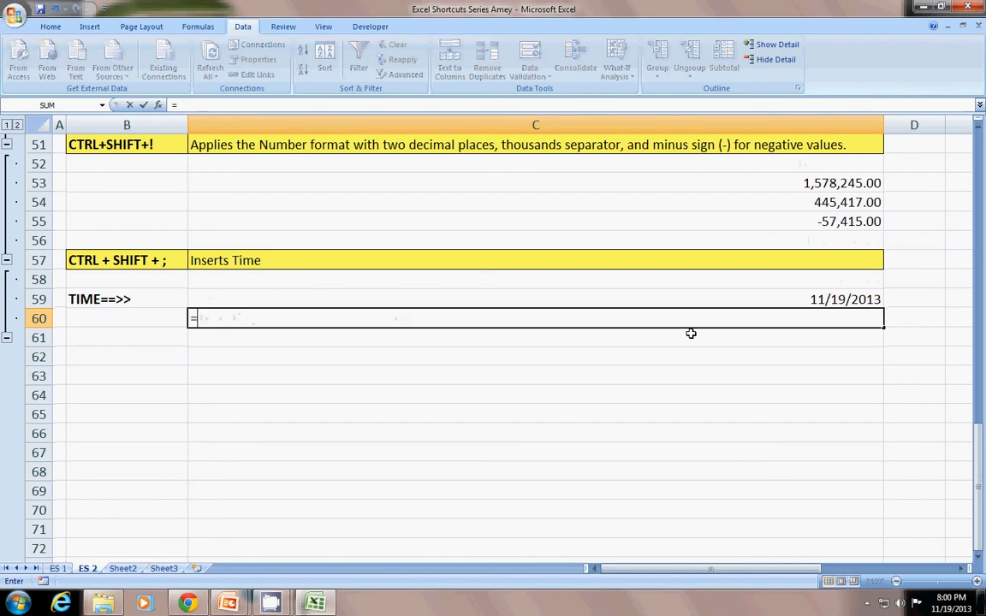
type("now()")
key("Return")
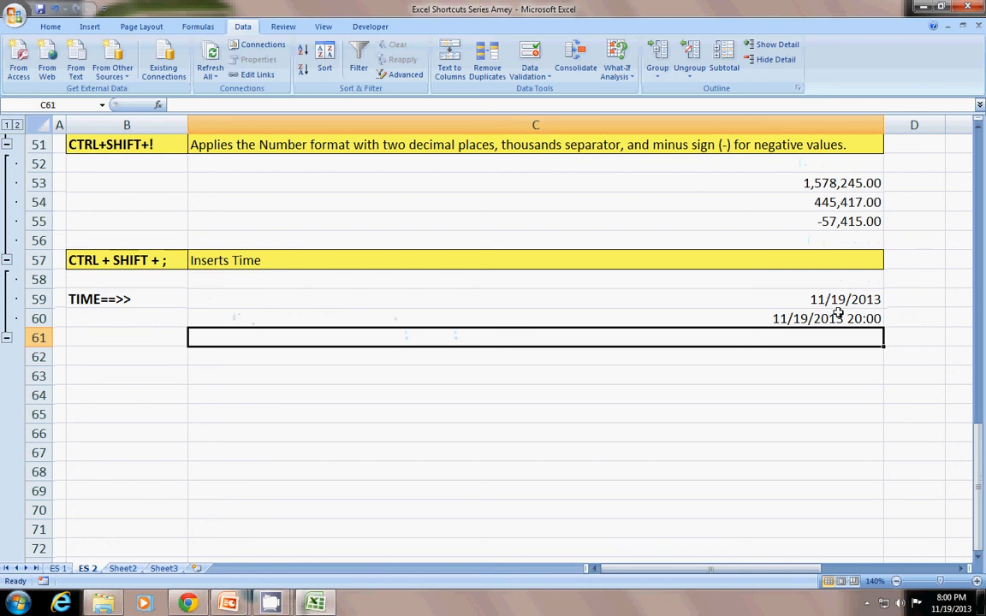
left_click_drag(833, 302, 831, 310)
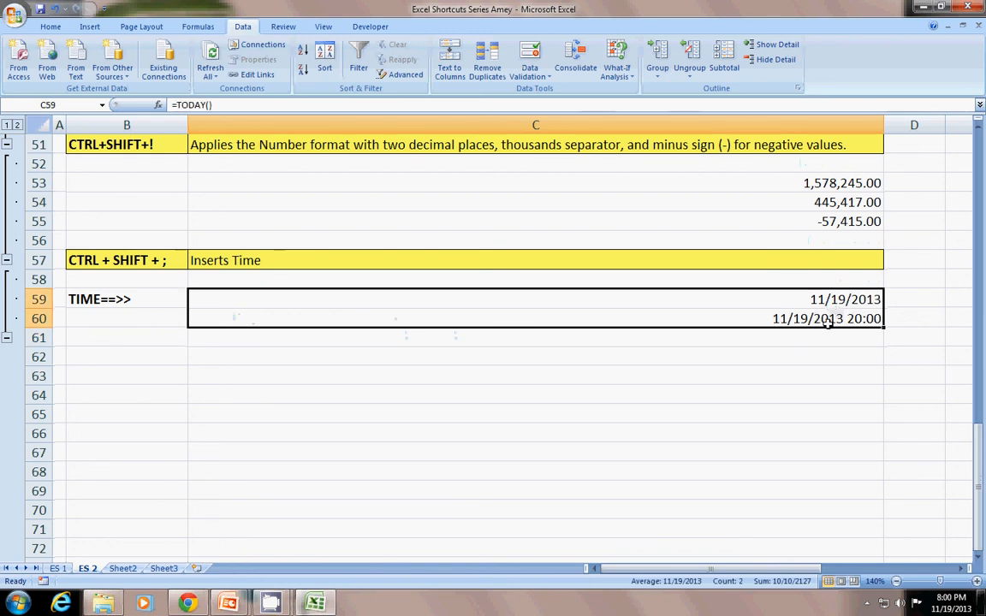
key("Delete")
- Insert the current time as a static value in C59 beside the TIME==>> label
left_click(800, 295)
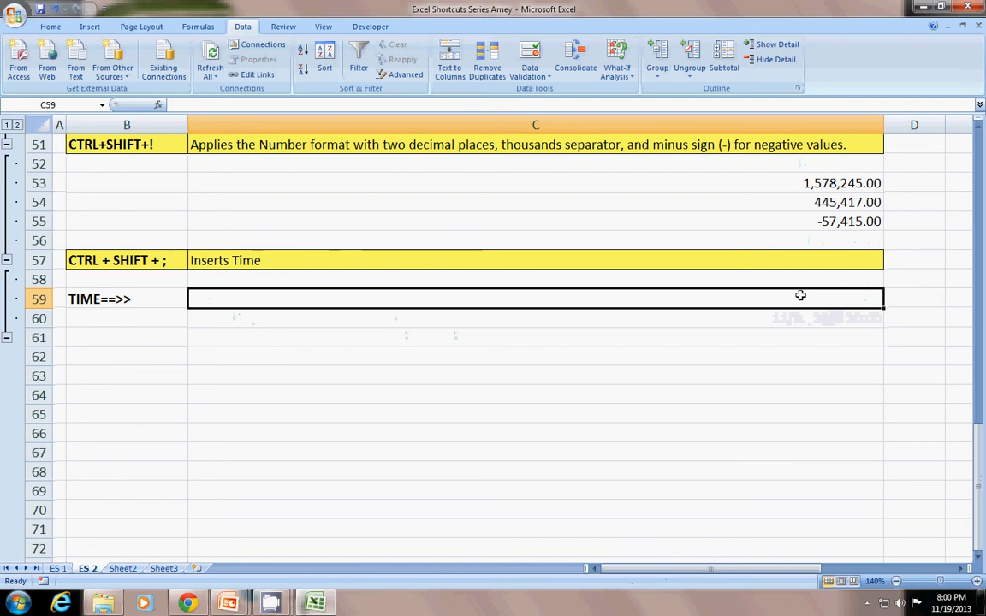
key("ctrl+shift+semicolon")
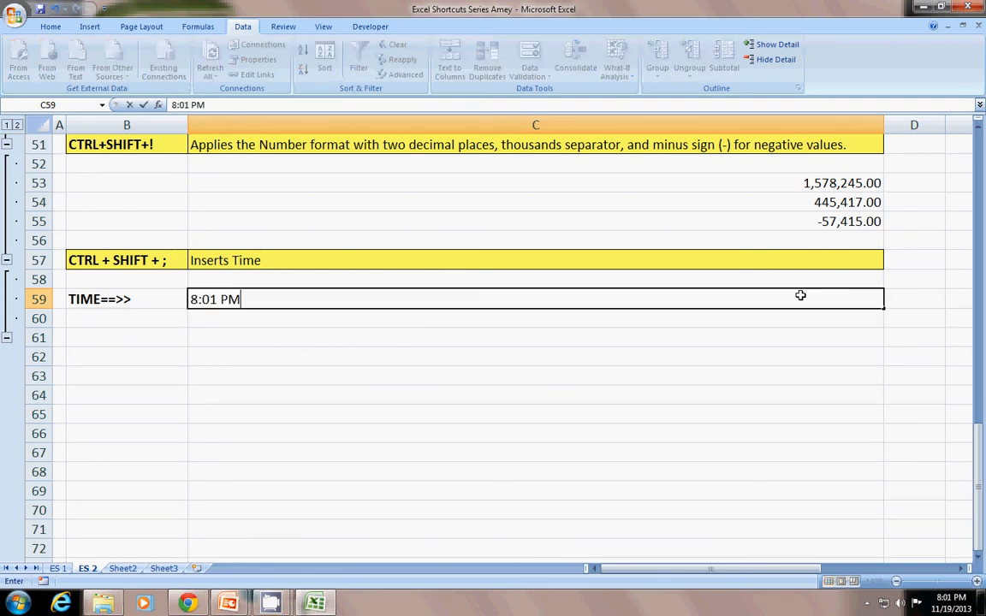
key("Return")
key("Return")
- Insert the current date as a static value in C60 and label it DATE==>> in B60
left_click(649, 310)
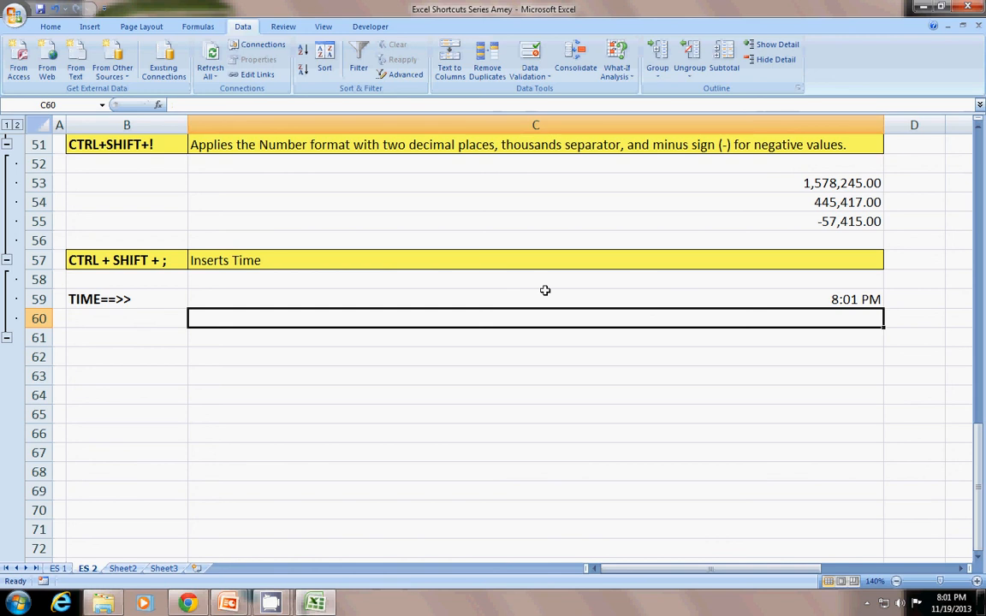
key("ctrl+semicolon")
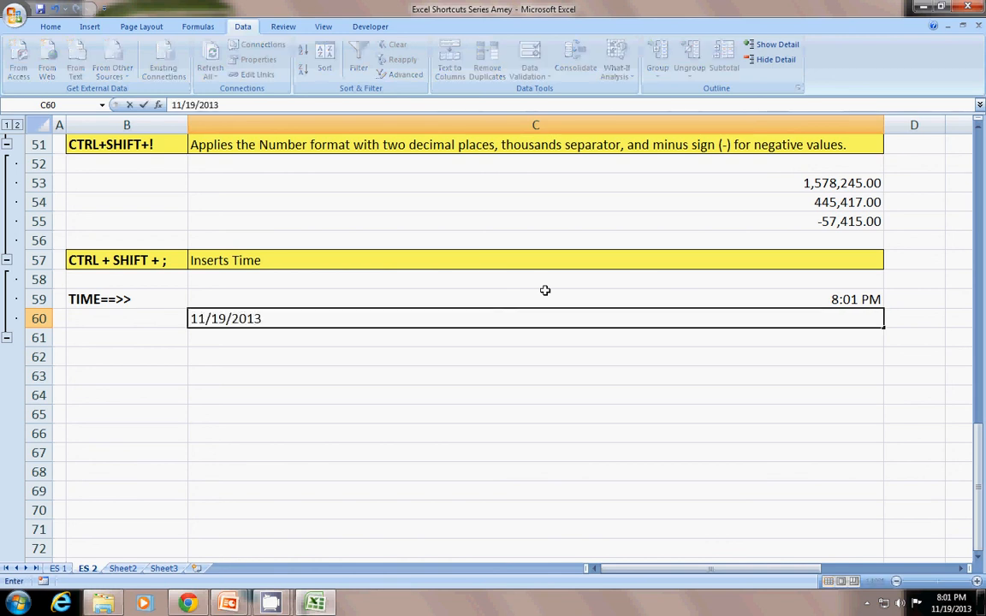
left_click(384, 367)
left_click(104, 319)
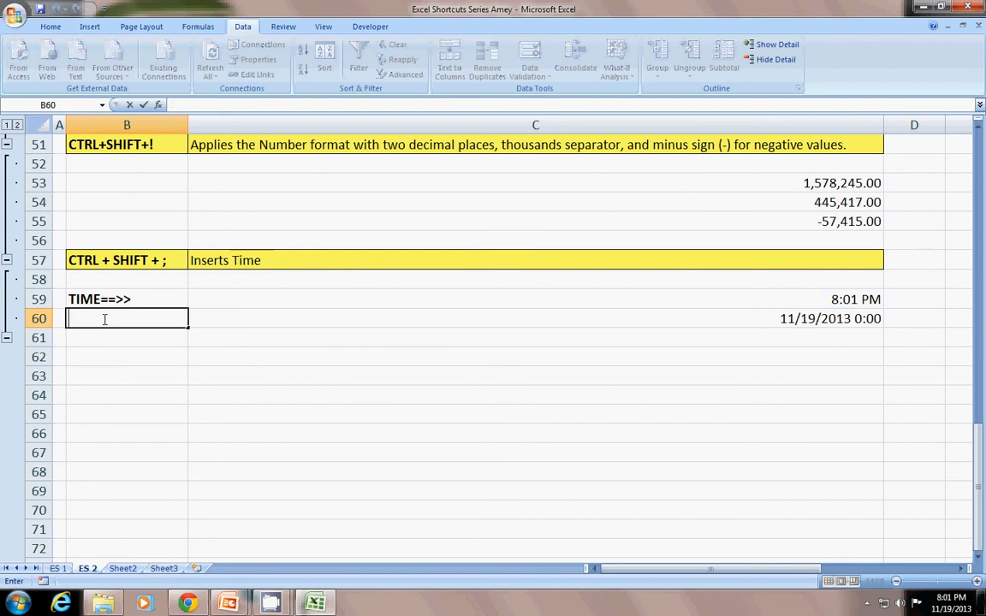
type("DATE")
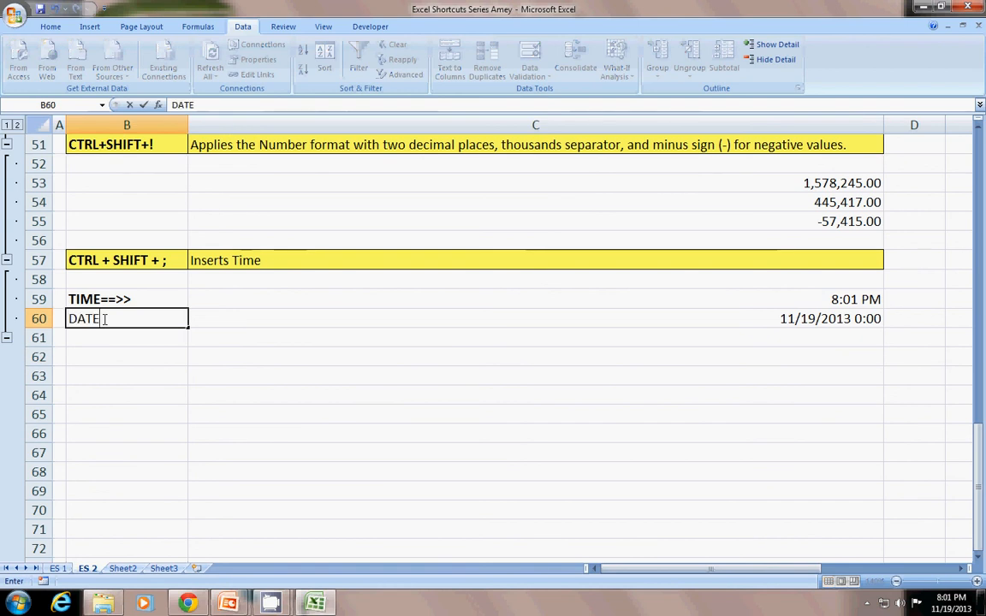
type("==>>")
left_click(538, 315)
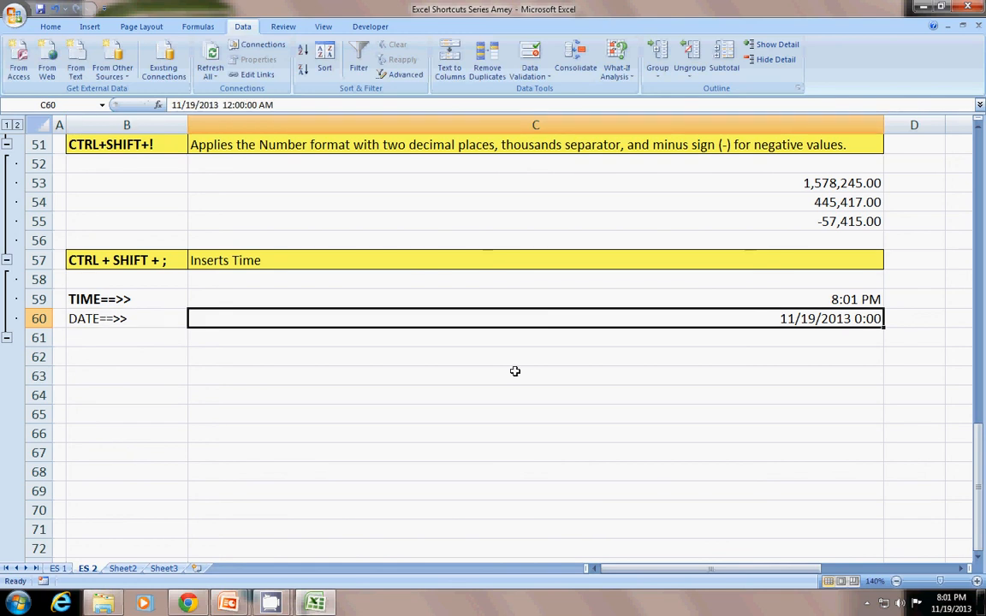
- Insert the current date as a static value in C61
left_click(454, 339)
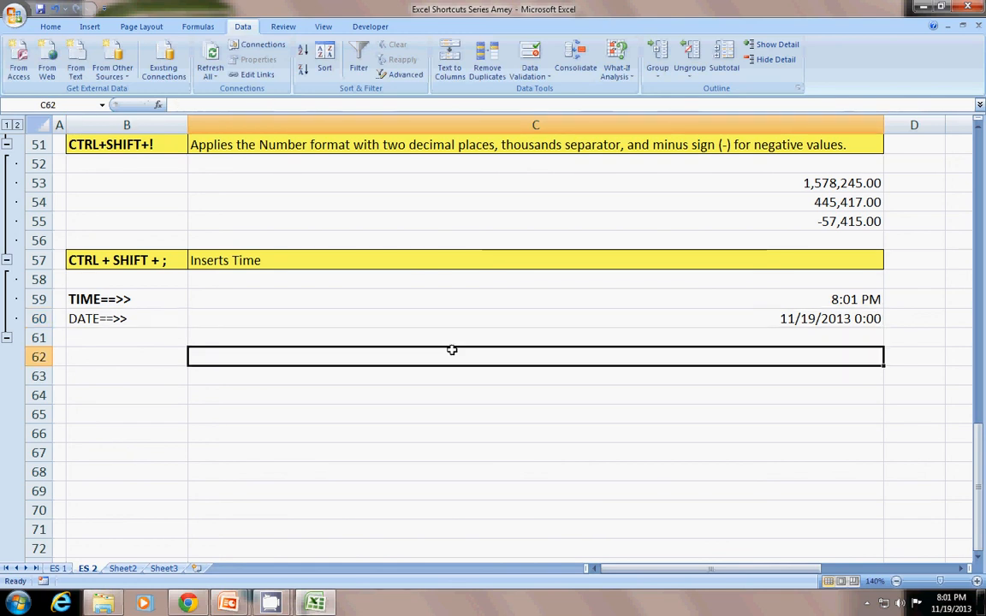
key("ctrl+semicolon")
left_click(486, 408)
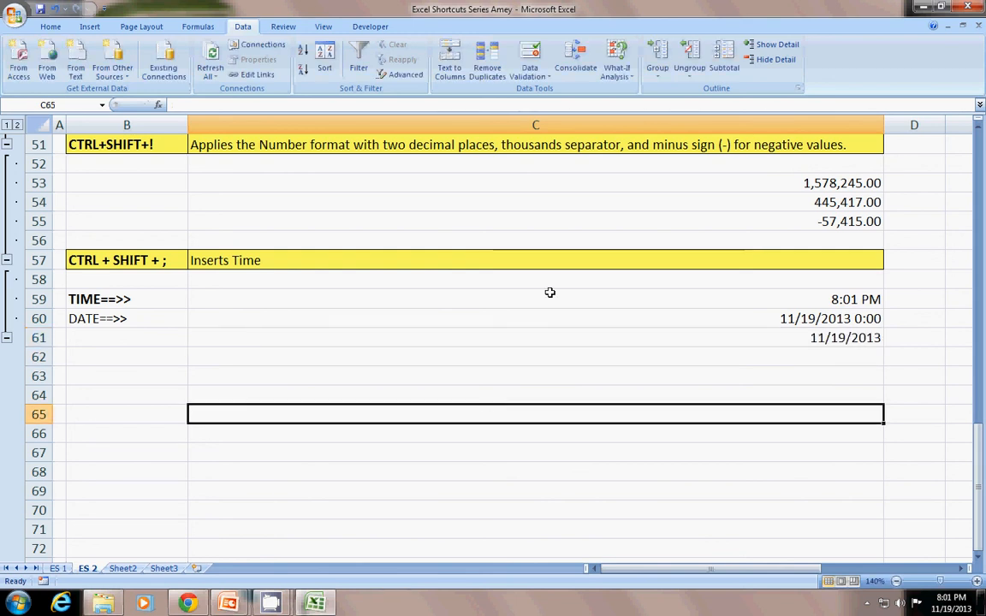
- Fill the DATE==>> label from B60 down to B61 and clear the contents of B60:C60
left_click(180, 322)
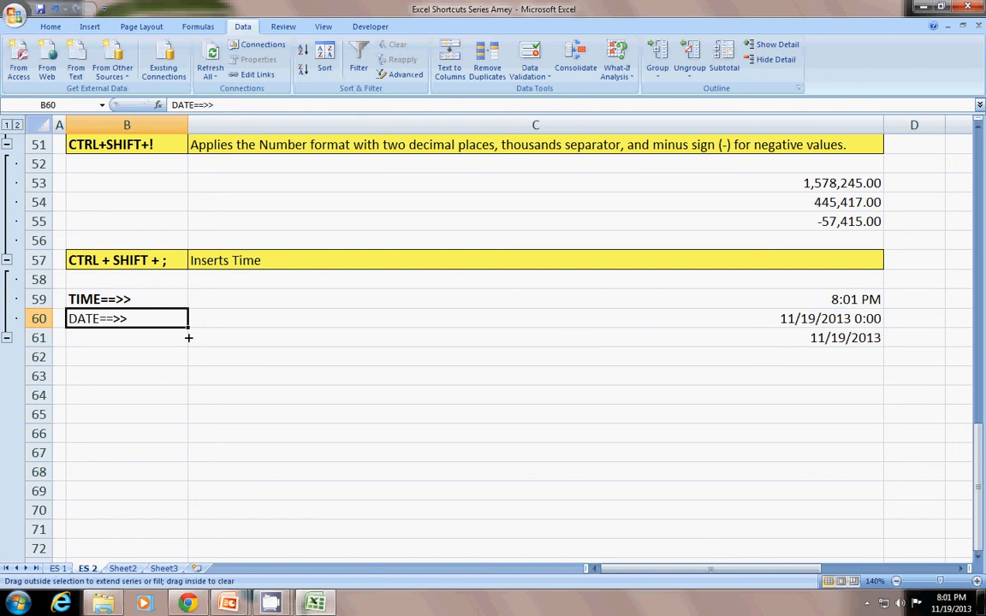
left_click_drag(189, 338, 766, 315)
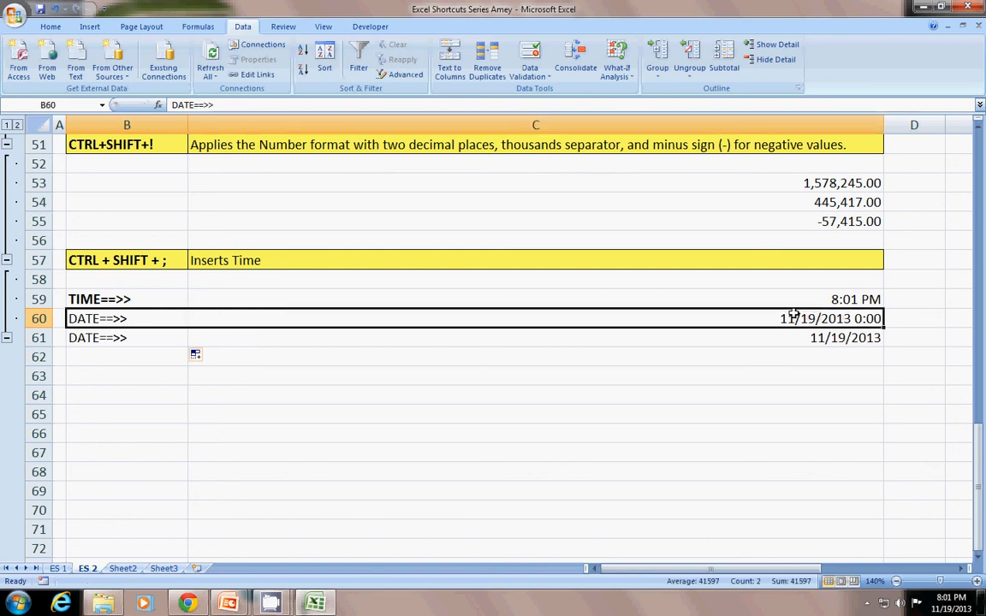
key("Delete")
left_click(604, 395)
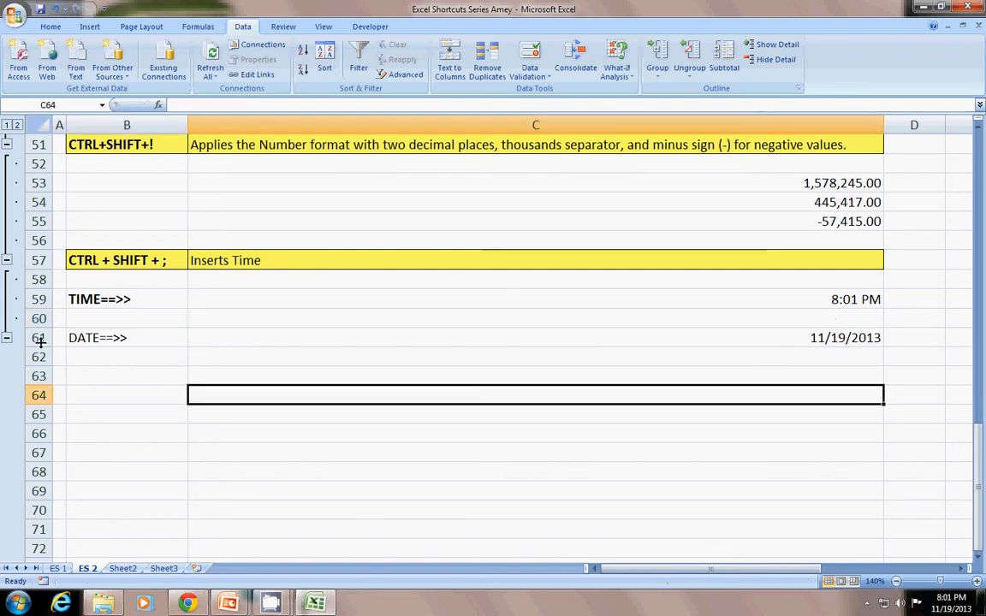
- Collapse all grouped example rows on the sheet to the top outline level
left_click(7, 338)
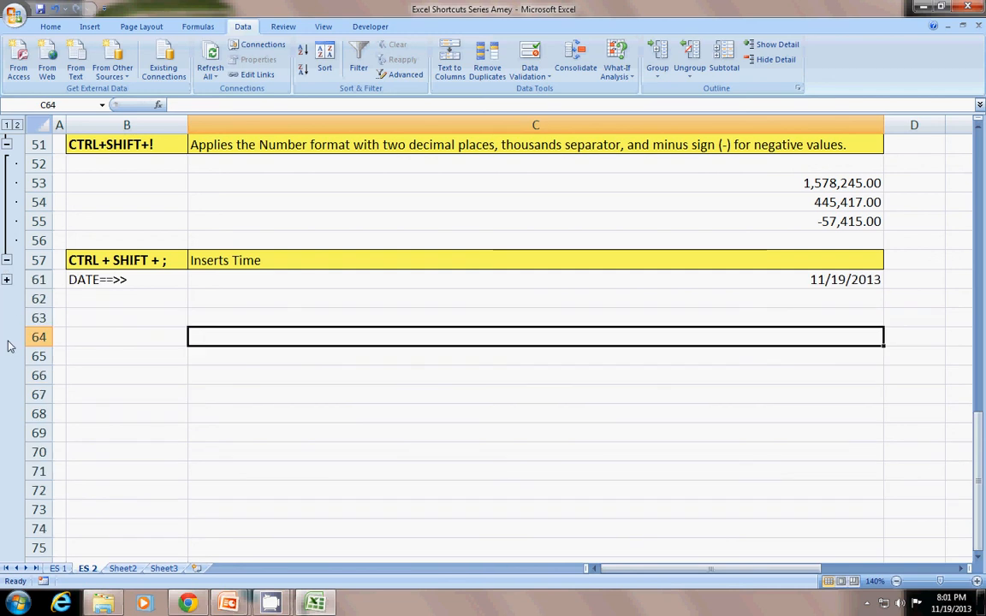
left_click(7, 279)
scroll(309, 341, "up", 10)
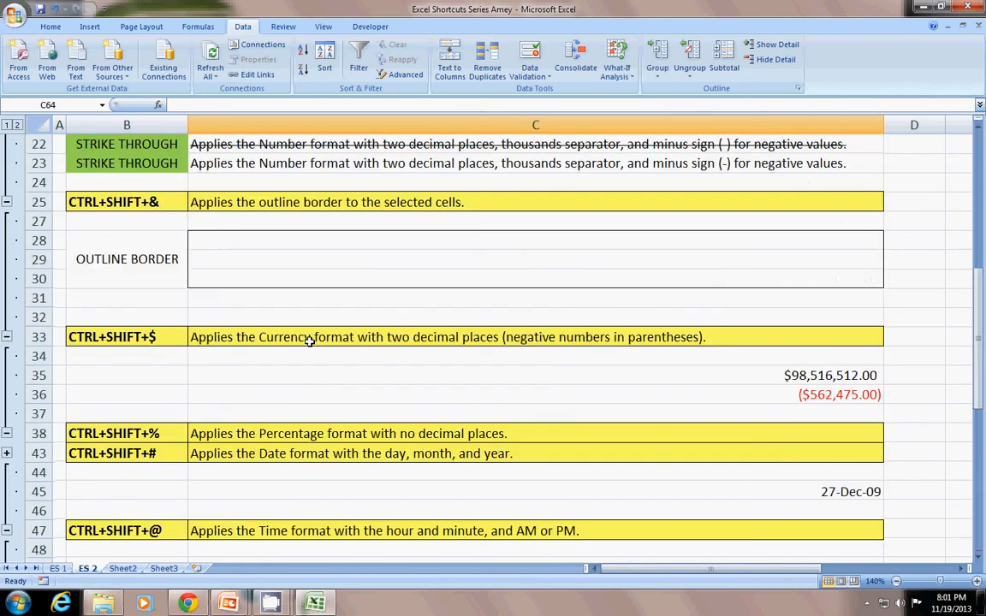
scroll(310, 341, "up", 7)
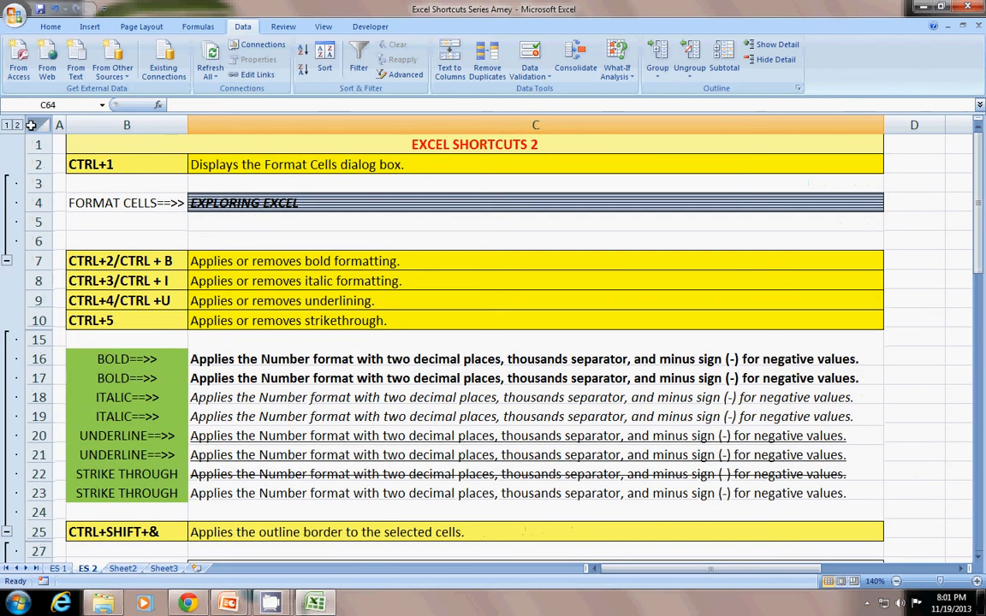
left_click(7, 125)
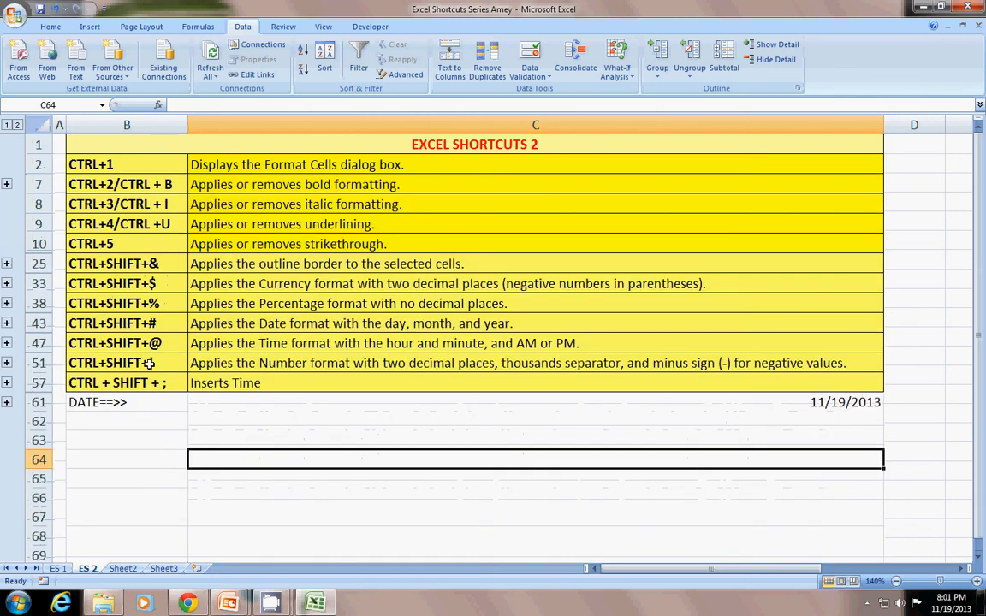
- Review the collapsed shortcut list, from the CTRL+1 entry through the CTRL+SHIFT+% entry
left_click_drag(111, 165, 132, 382)
left_click(292, 165)
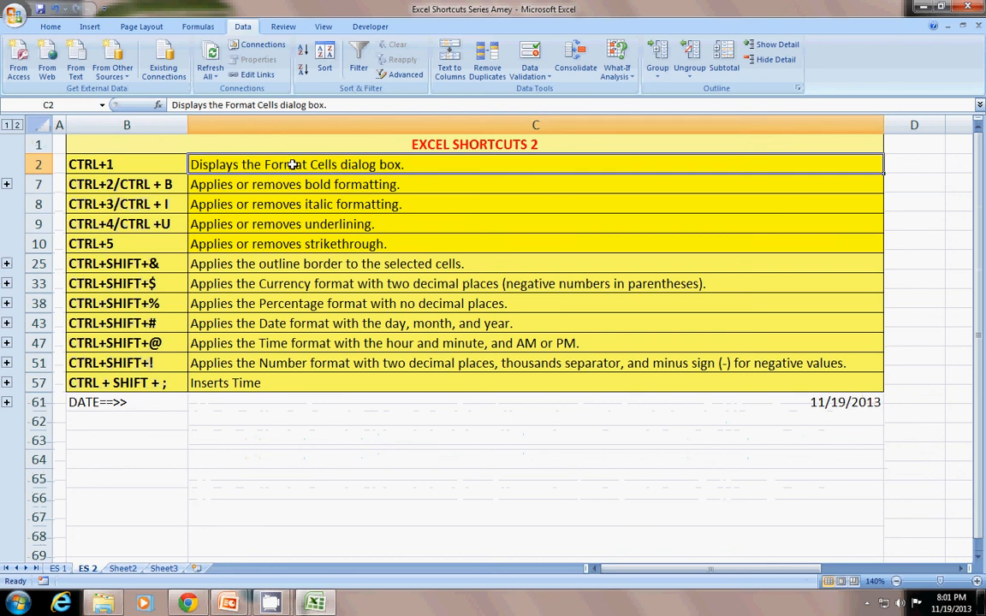
left_click_drag(133, 184, 143, 225)
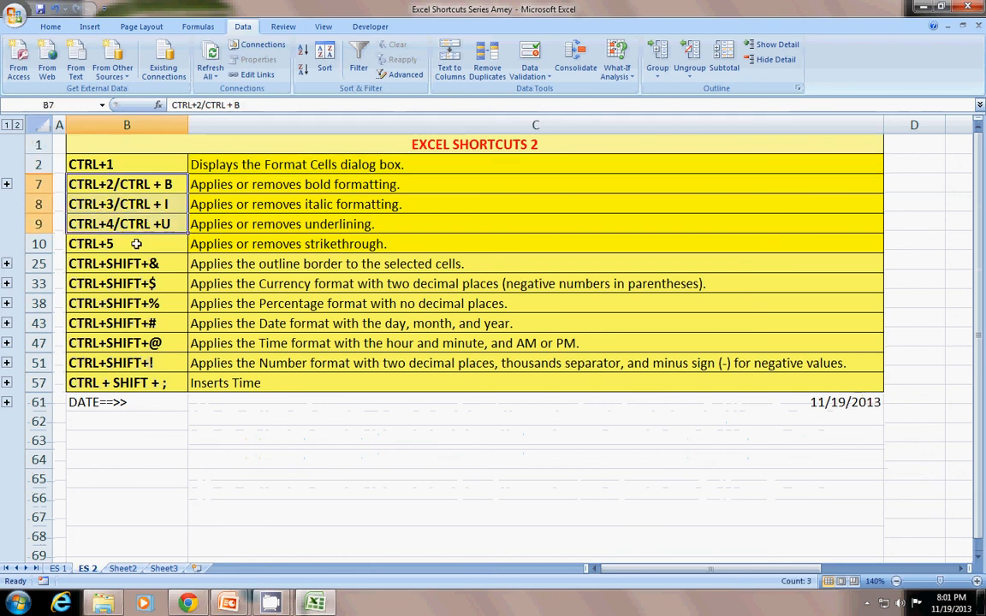
left_click(136, 244)
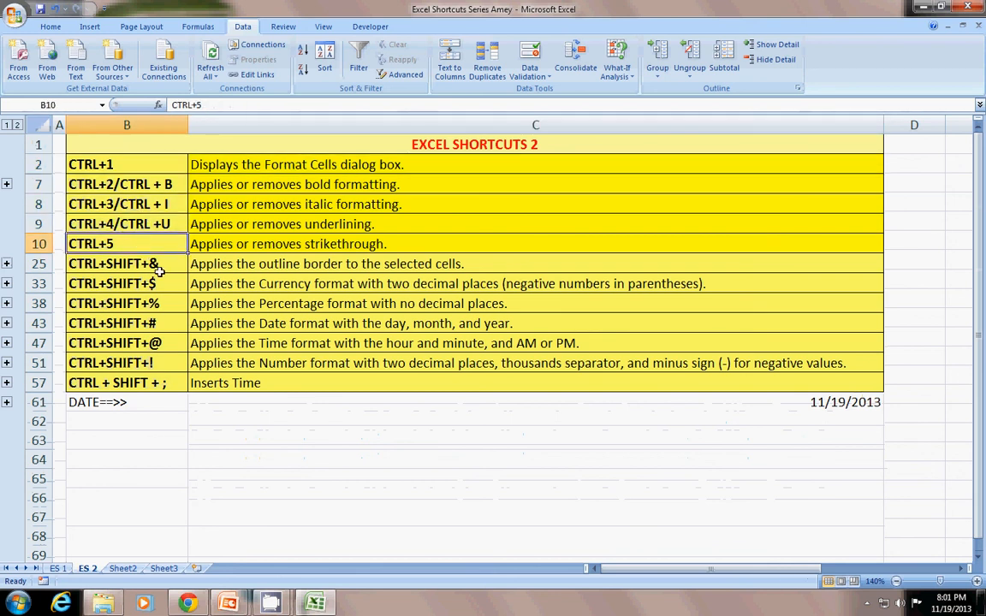
left_click(159, 284)
key("Down")
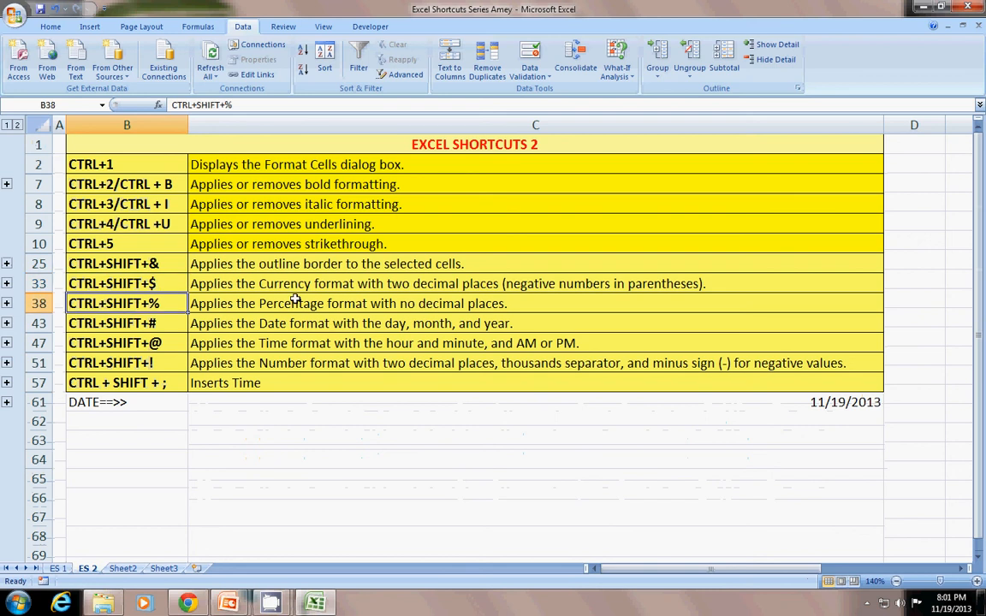
- Expand the grouped rows above the CTRL+SHIFT+% entry and check the row options for rows 38 through 43
left_click(7, 303)
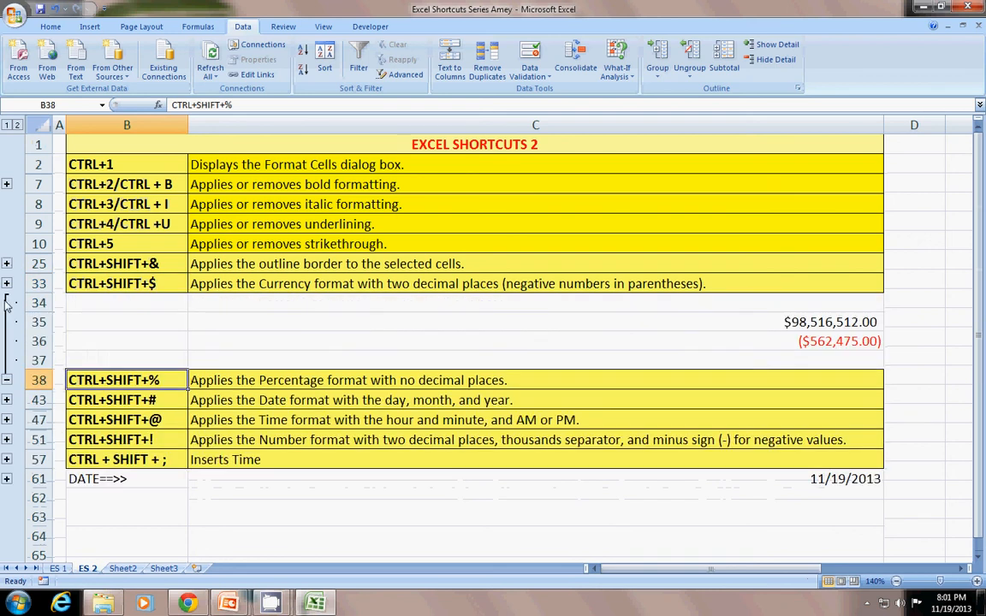
key("Down")
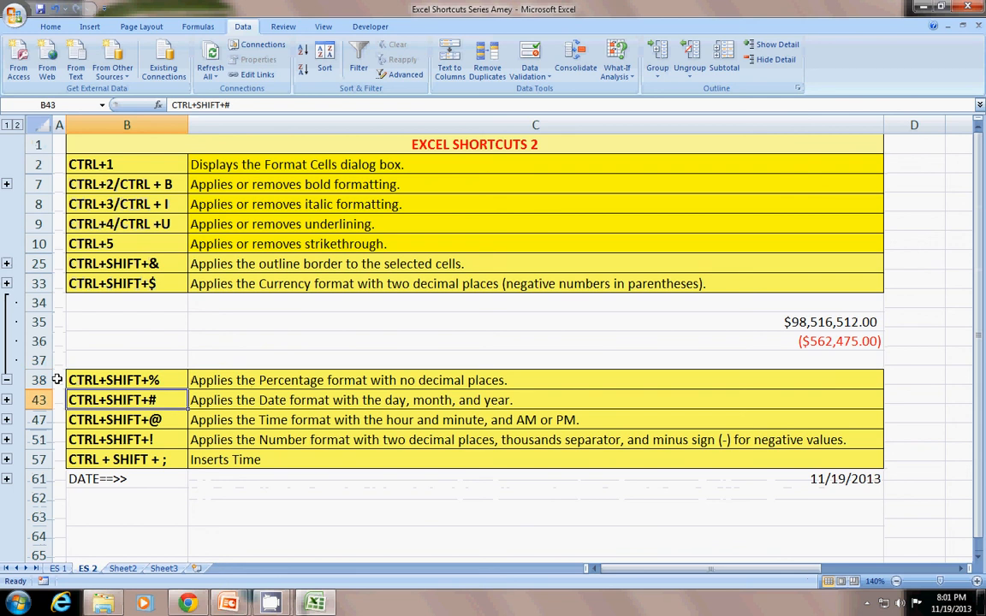
left_click_drag(39, 380, 38, 391)
right_click(38, 392)
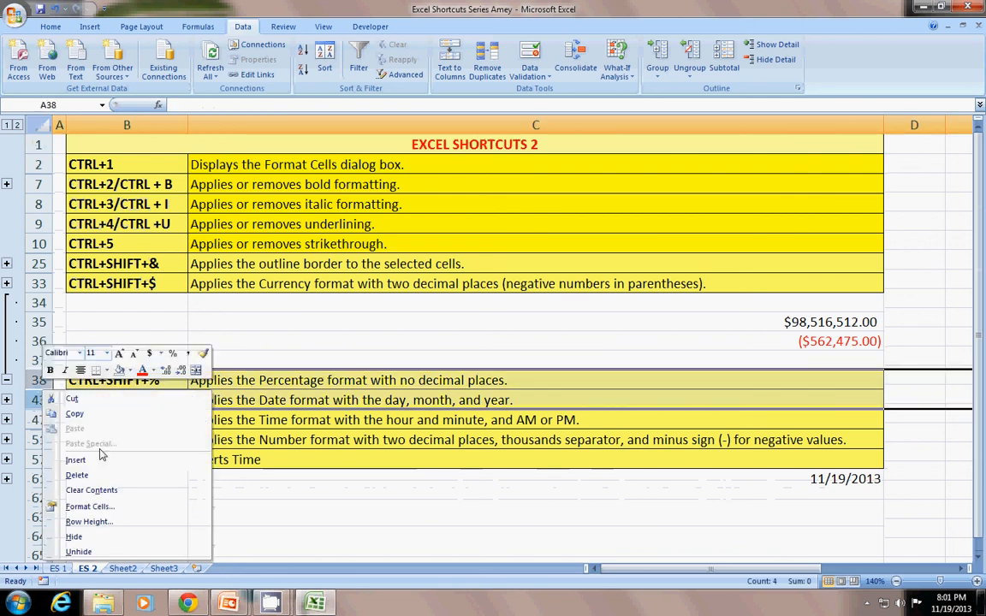
left_click(418, 461)
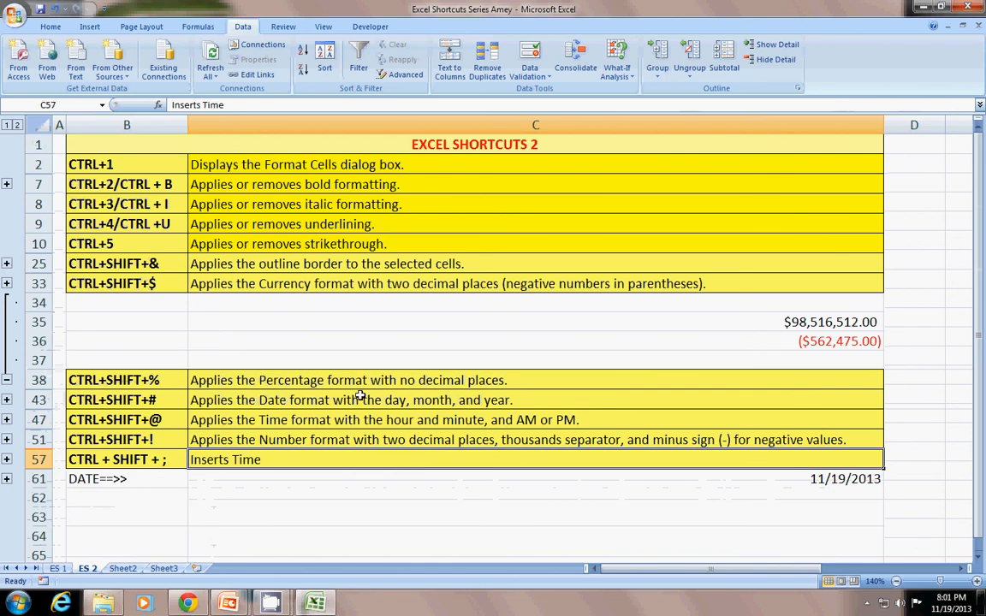
- Enter 1.5 in C66 below the shortcut list as an example number
scroll(386, 437, "down", 3)
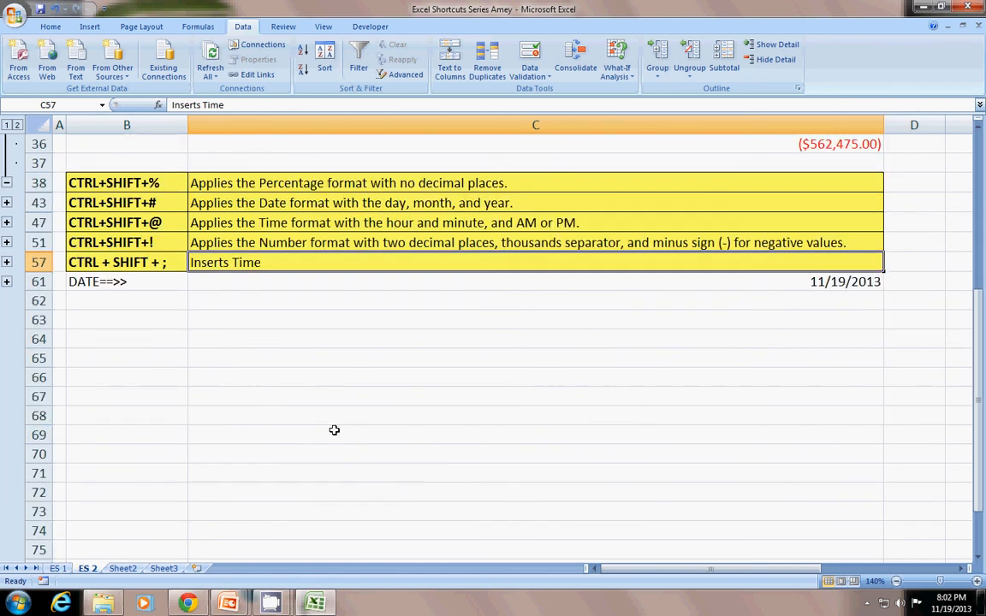
left_click(385, 374)
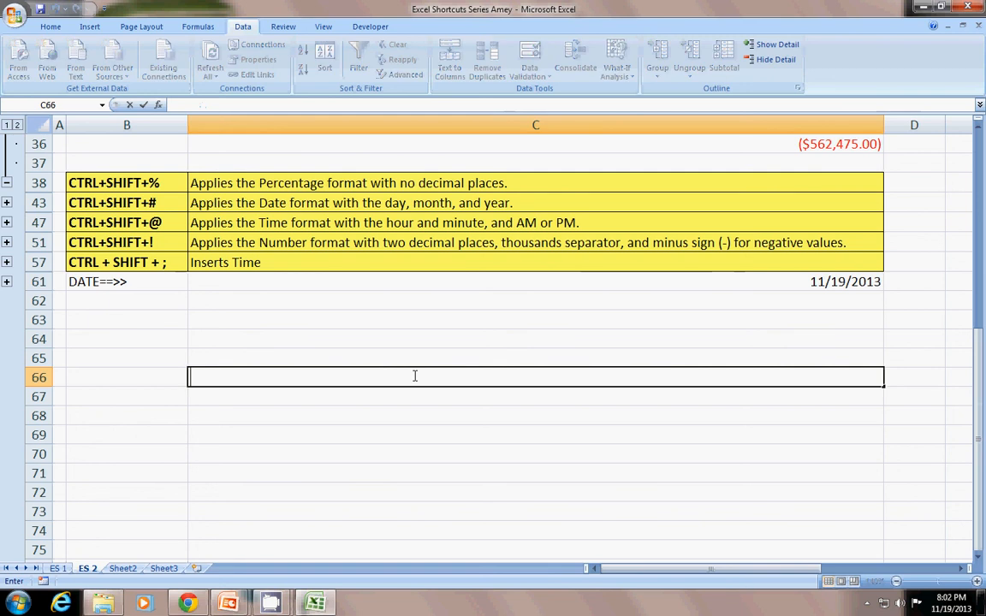
type("1.0")
key("BackSpace")
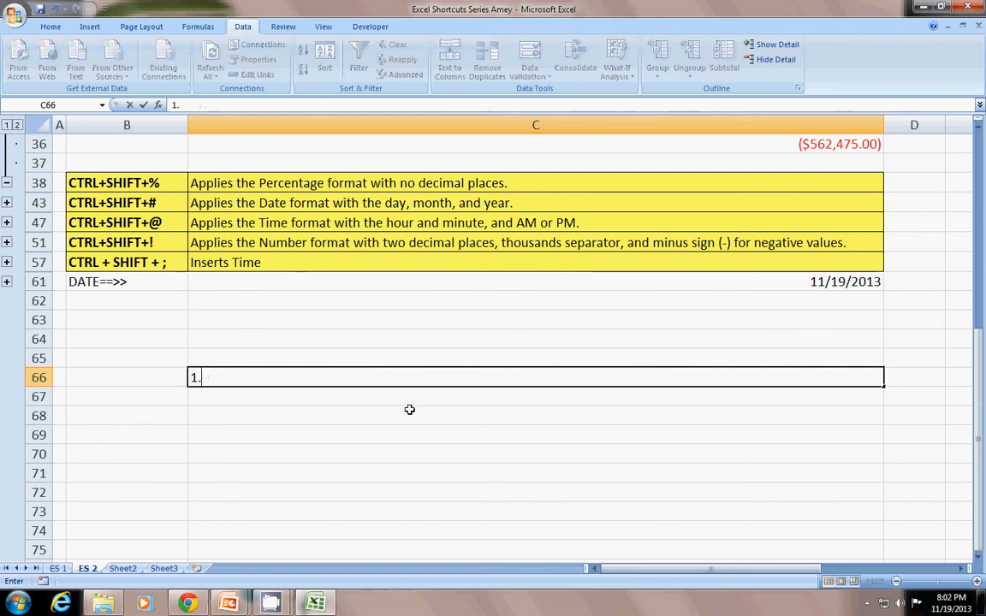
type("5")
key("Return")
key("Return")
key("Return")
scroll(366, 359, "up", 2)
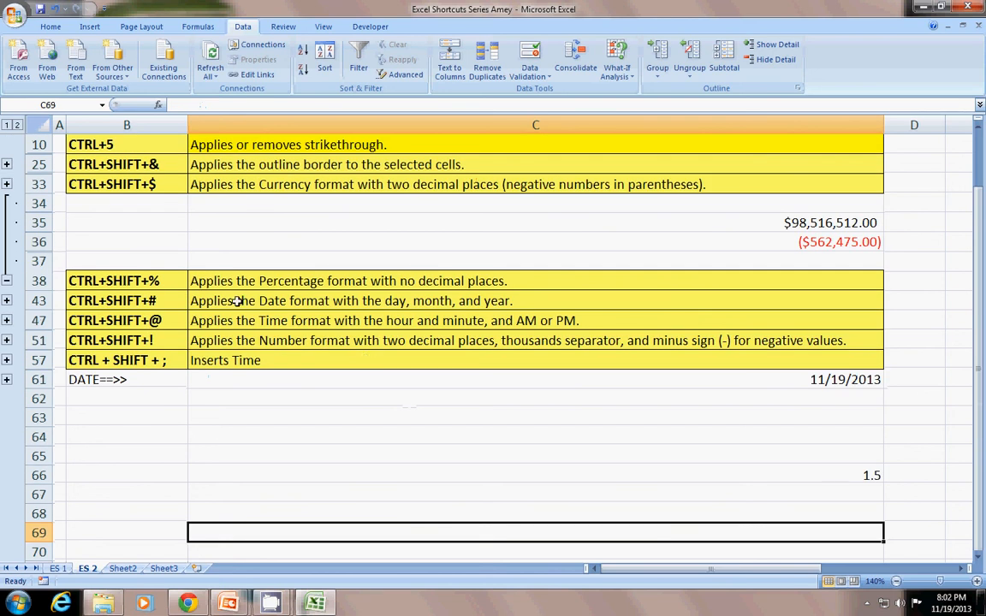
- Apply the Percentage format to the example number in C66, then clear the cell's contents
scroll(237, 341, "up", 1)
scroll(593, 481, "down", 1)
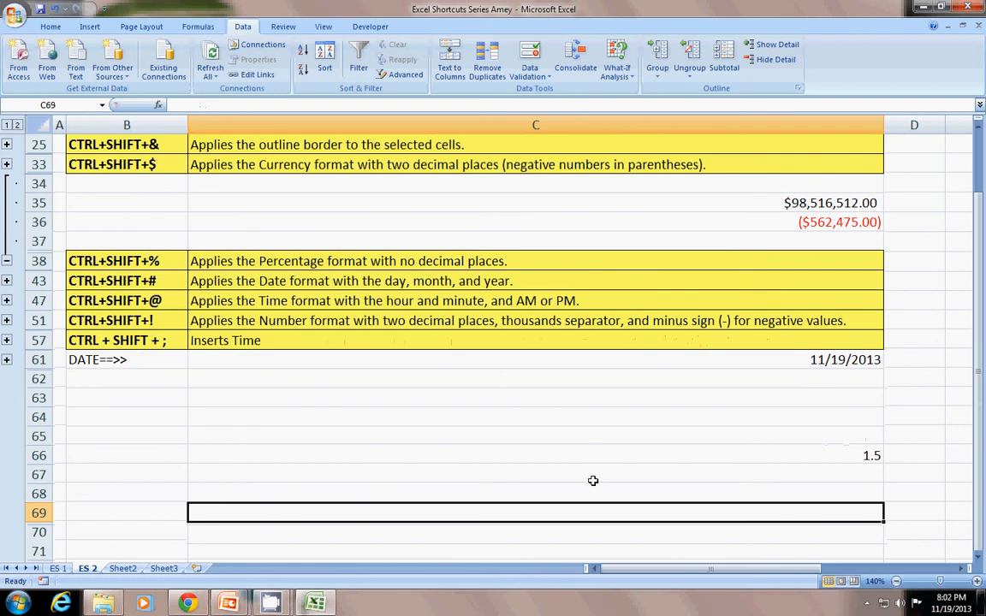
left_click(660, 456)
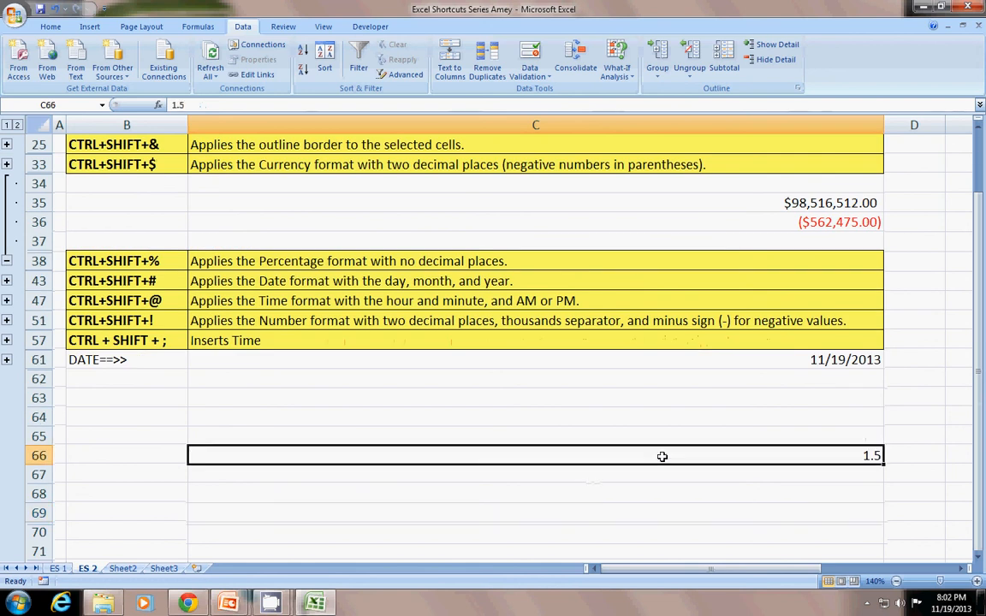
key("ctrl+shift+5")
key("Delete")
left_click(825, 469)
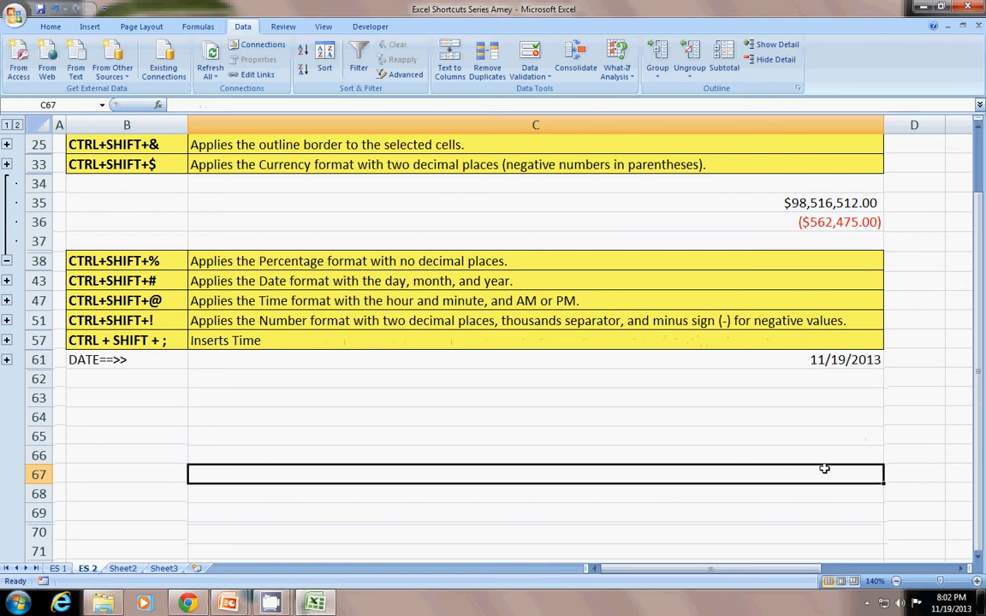
- Enter 0.6 in C66 and apply the Percentage format with no decimal places
double_click(825, 457)
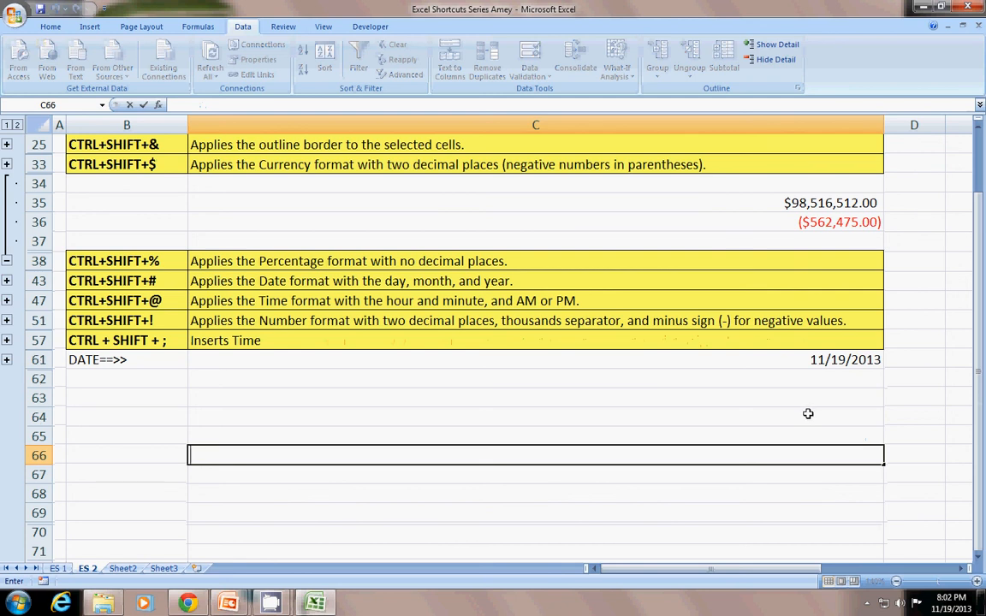
type("0.6")
key("ctrl+shift+5")
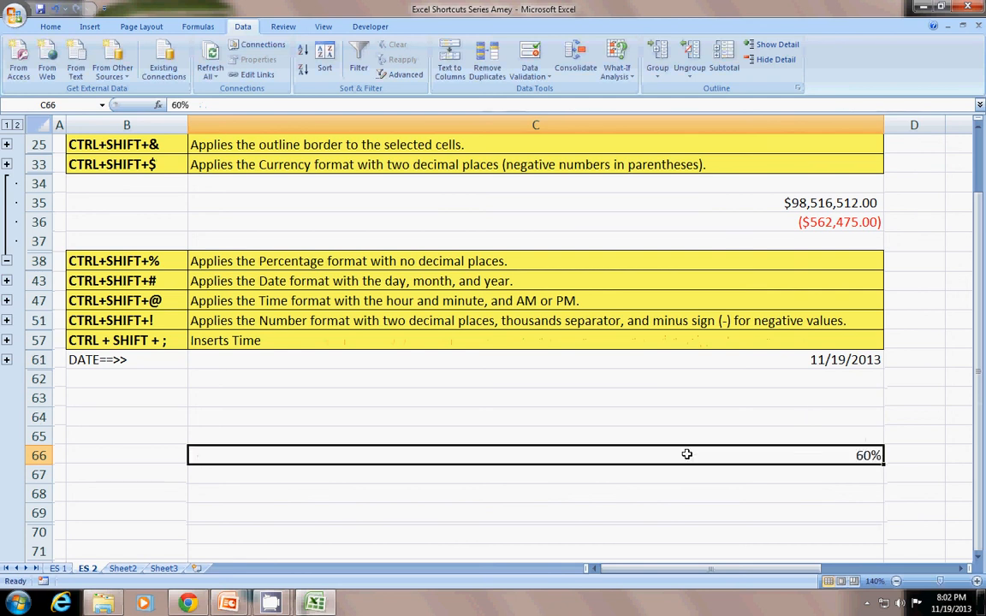
- Replace the percentage in C66 with 0.66
double_click(869, 457)
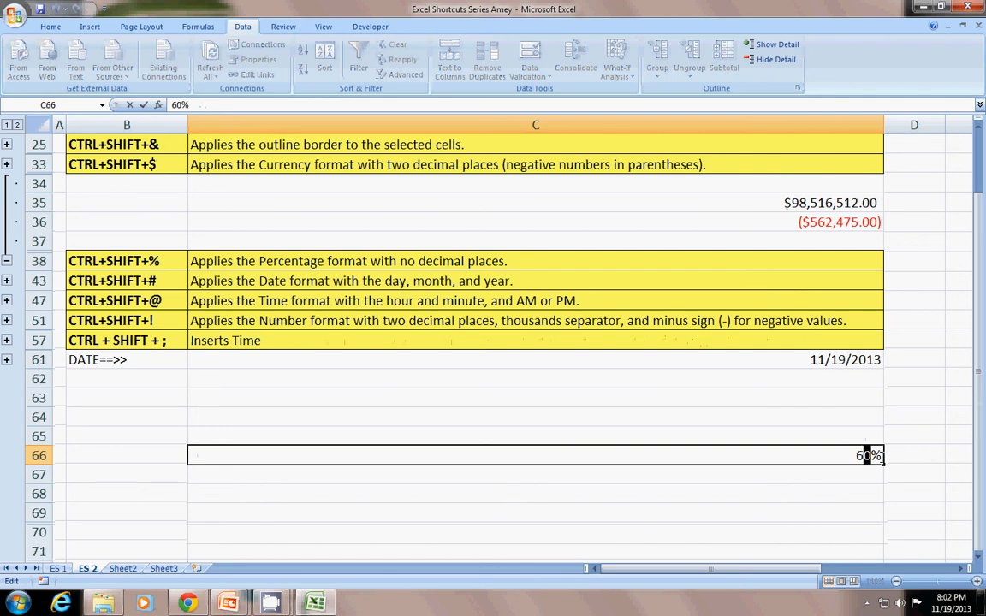
key("BackSpace")
key("BackSpace")
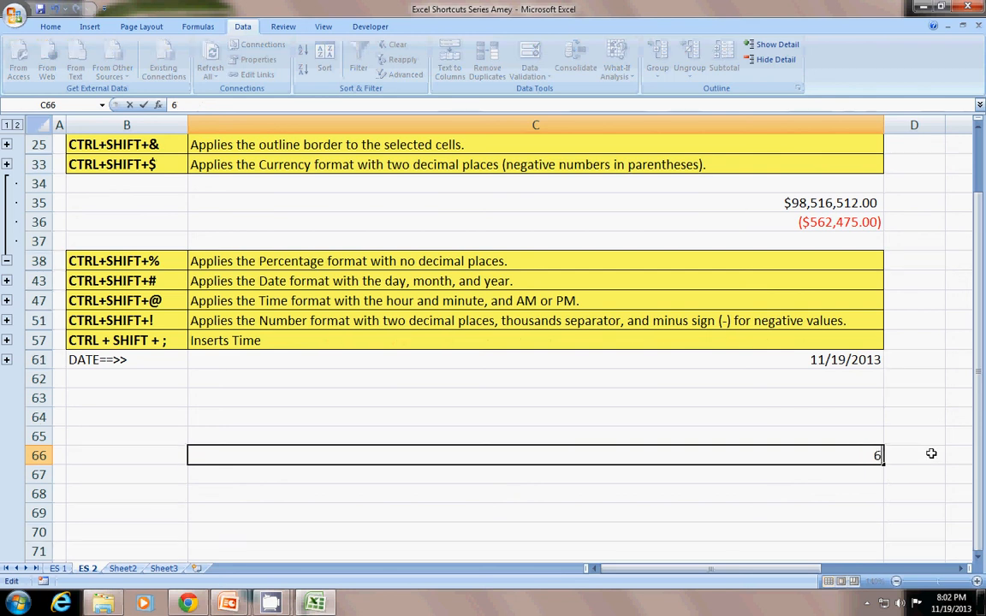
key("BackSpace")
type("0.66")
key("Return")
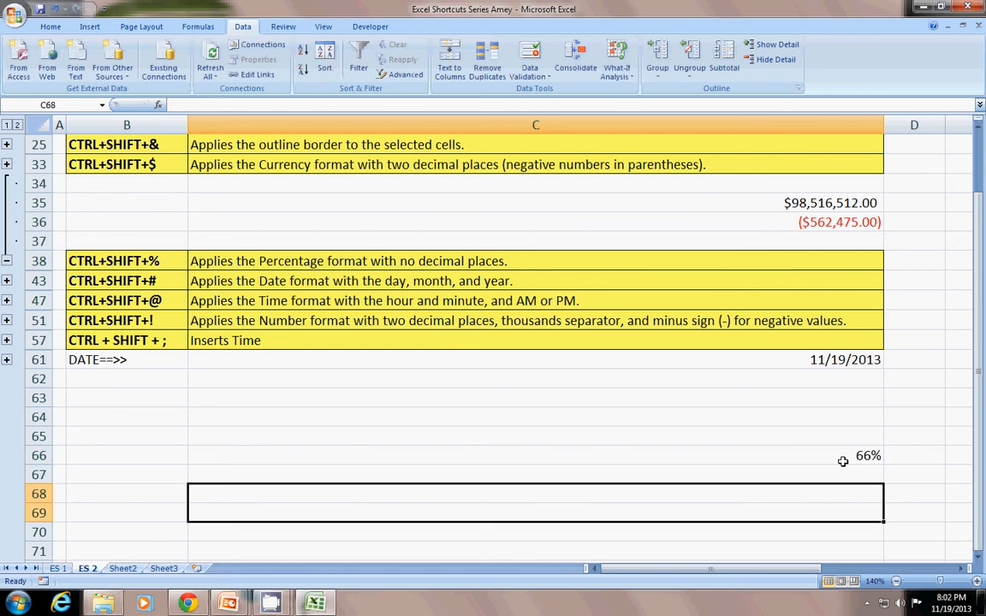
- Clear the example percentage from C66 and collapse all grouped rows to the top outline level
left_click(843, 461)
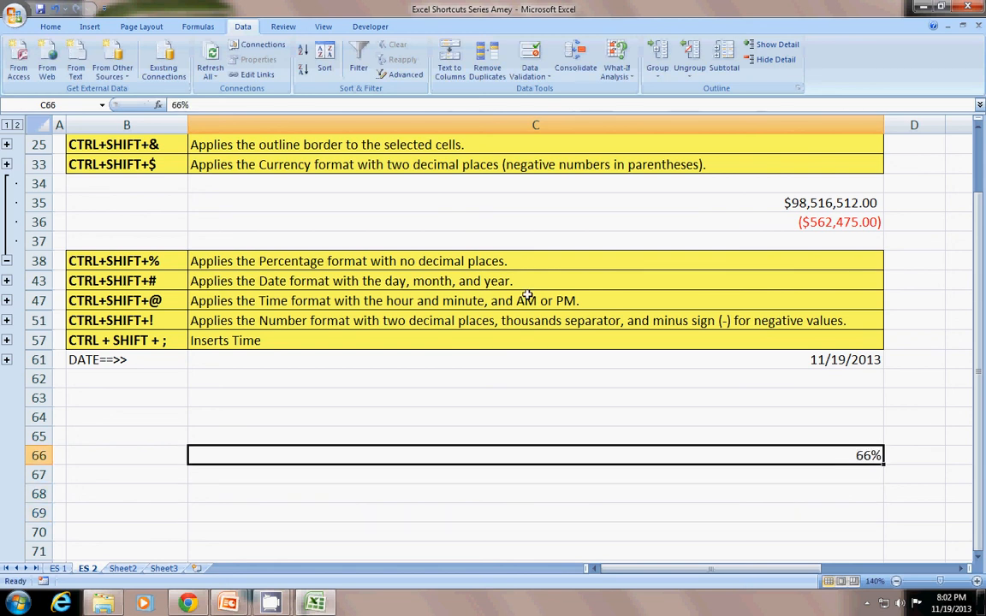
key("Delete")
key("Up")
scroll(81, 291, "up", 2)
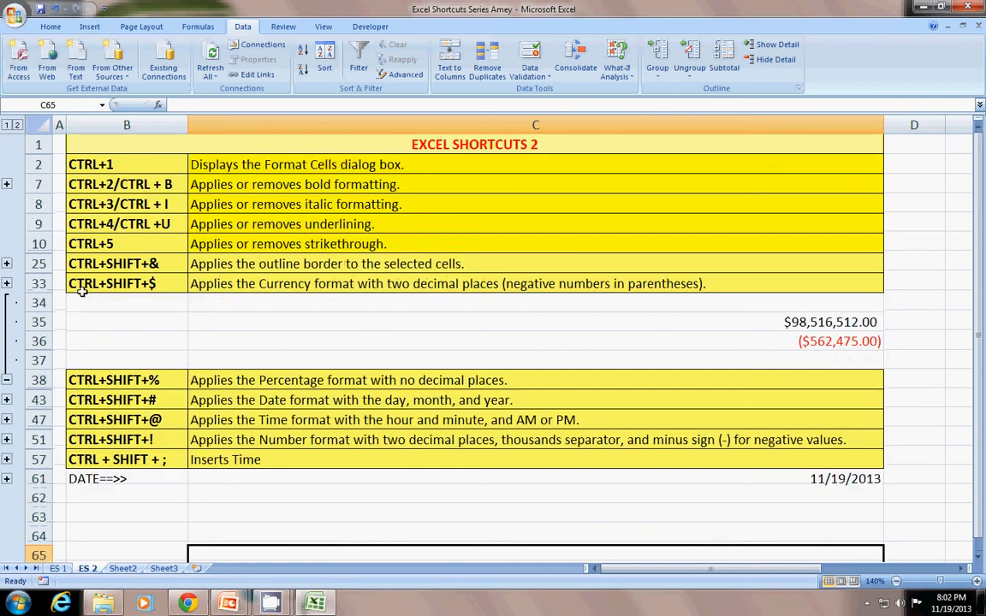
left_click(8, 124)
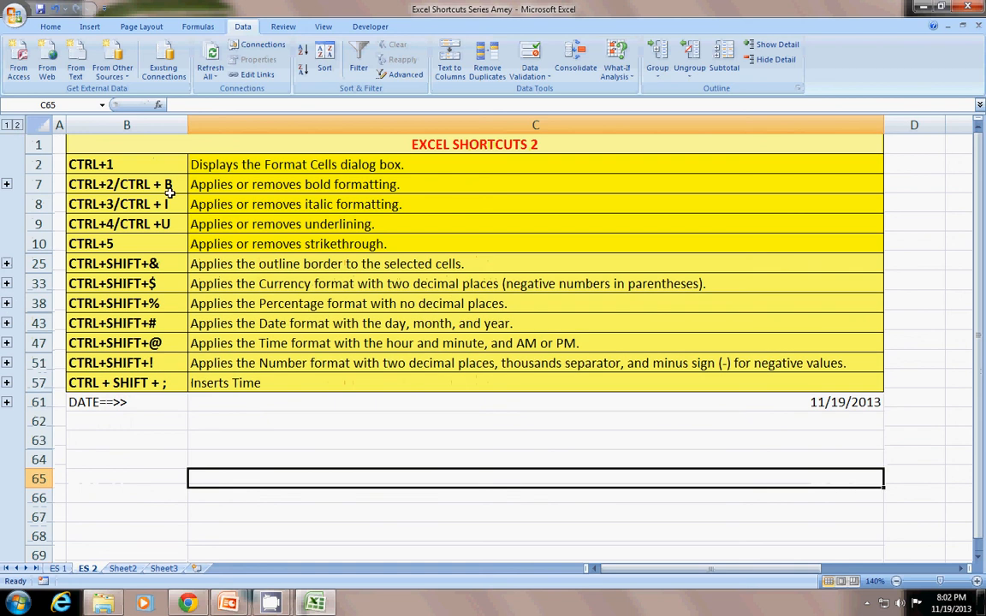
- Review the shortcut entries in B2:B57 on ES 2 and B2:B13 on ES 1, then return to ES 2
left_click_drag(128, 165, 128, 382)
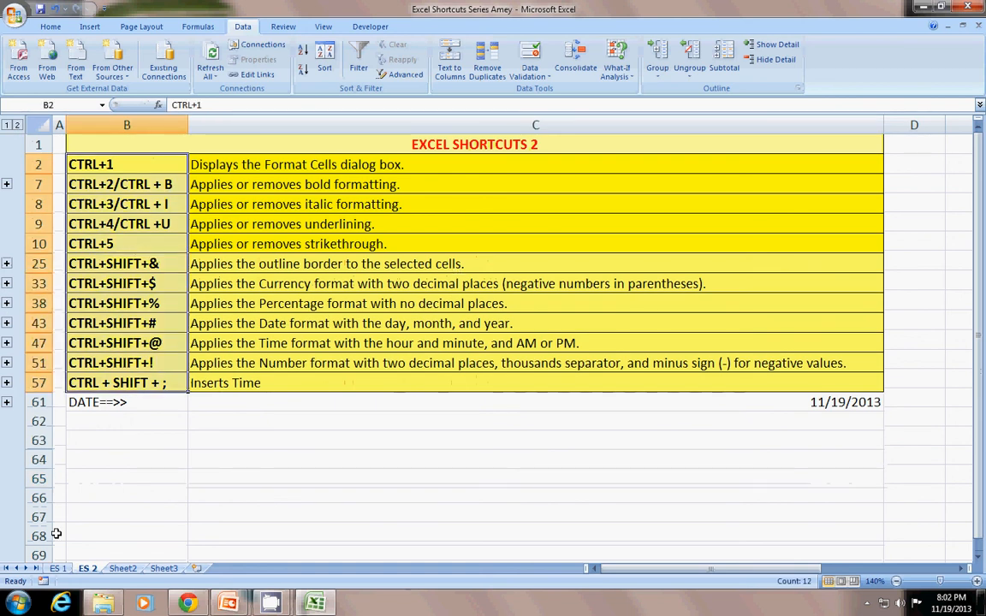
left_click(60, 569)
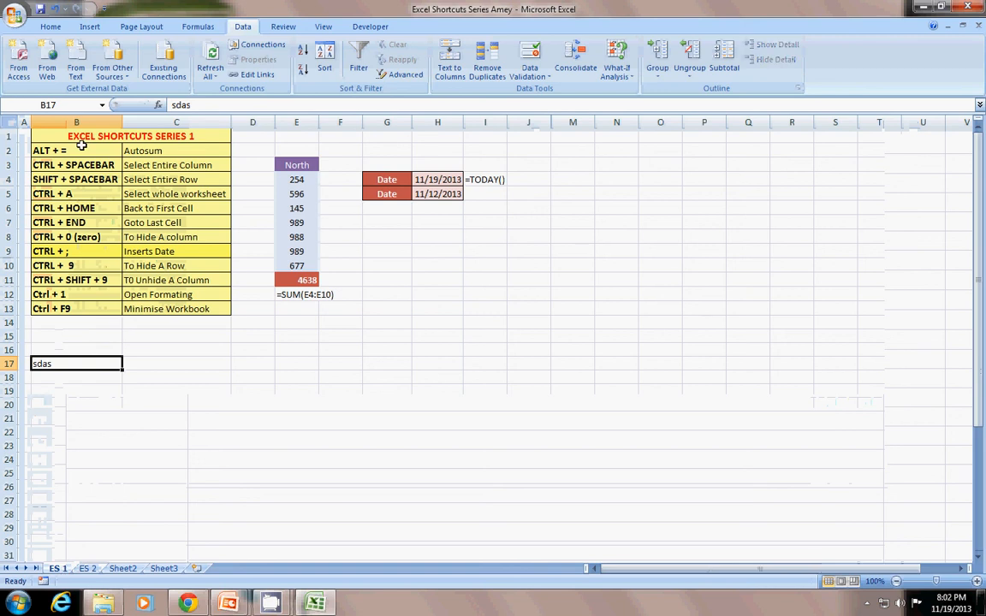
left_click_drag(81, 146, 83, 284)
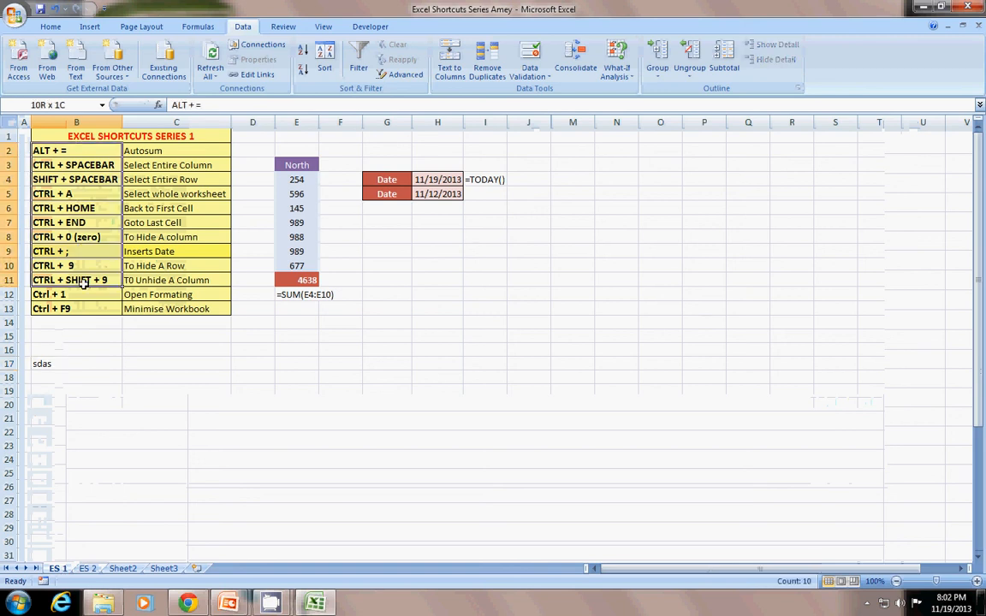
left_click(66, 270)
key("Down")
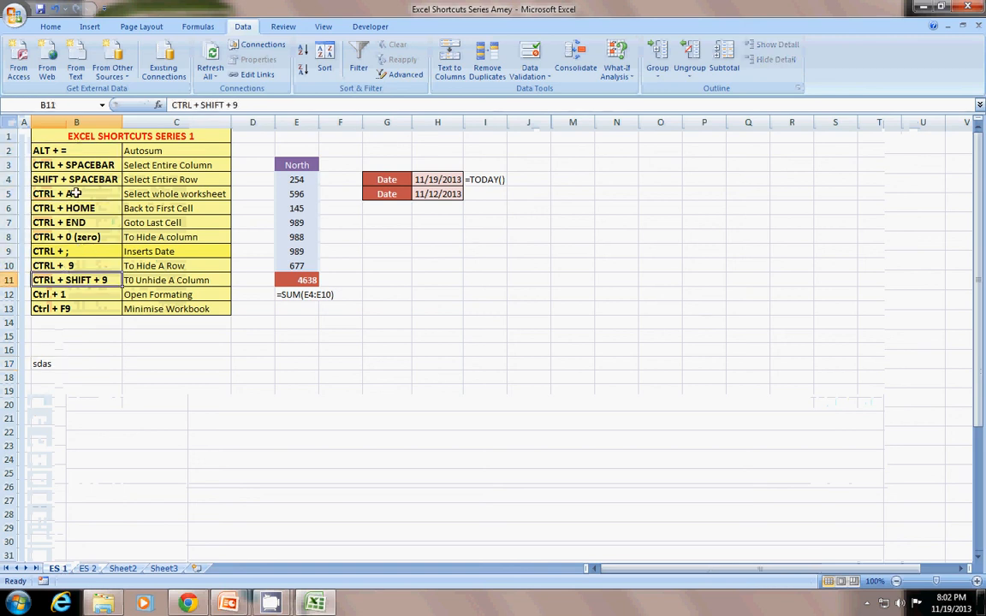
left_click_drag(77, 151, 90, 308)
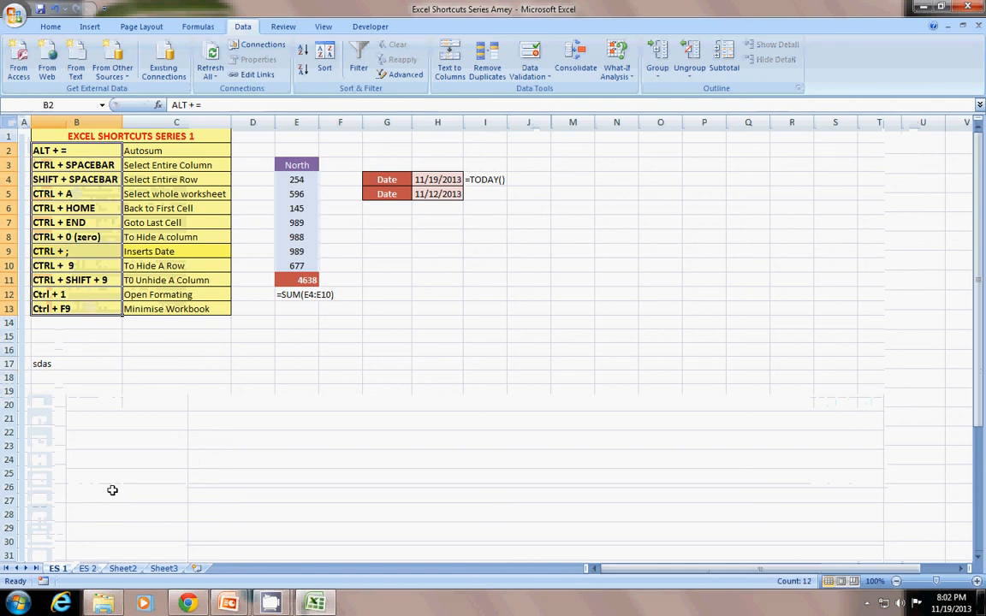
key("ctrl+Page_Down")
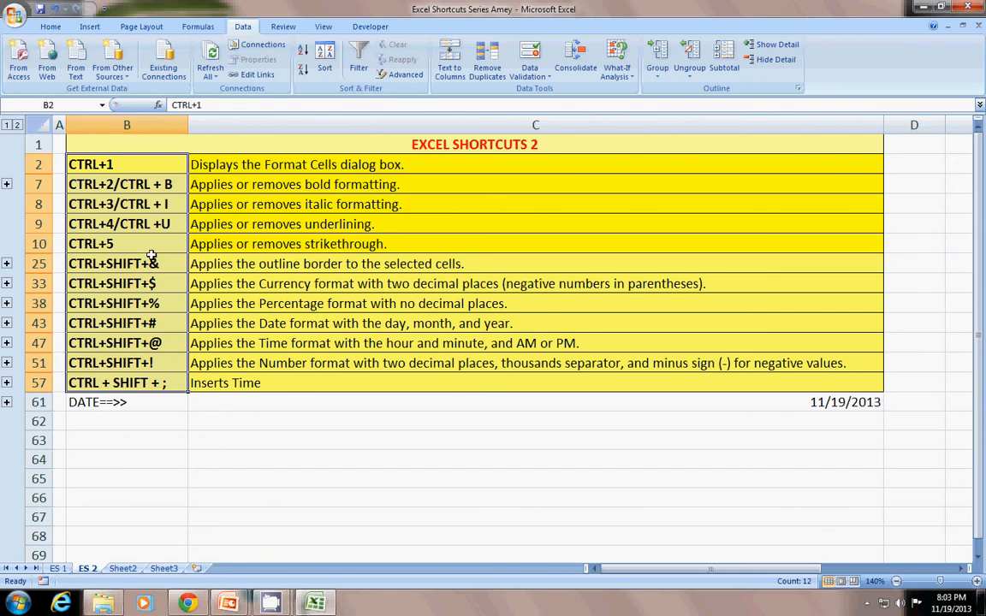
left_click(213, 440)
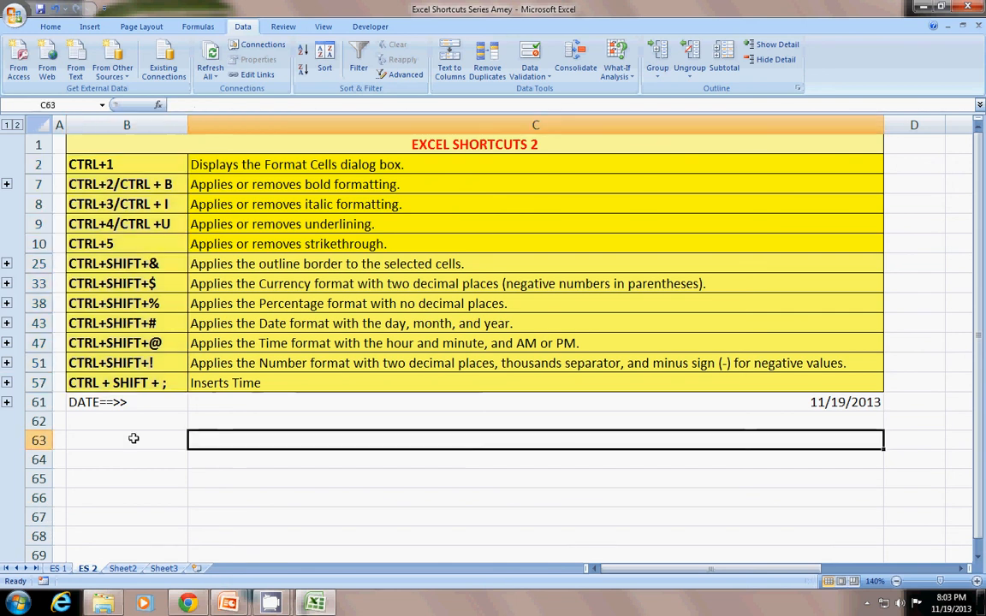
left_click(137, 424)
left_click(635, 406)
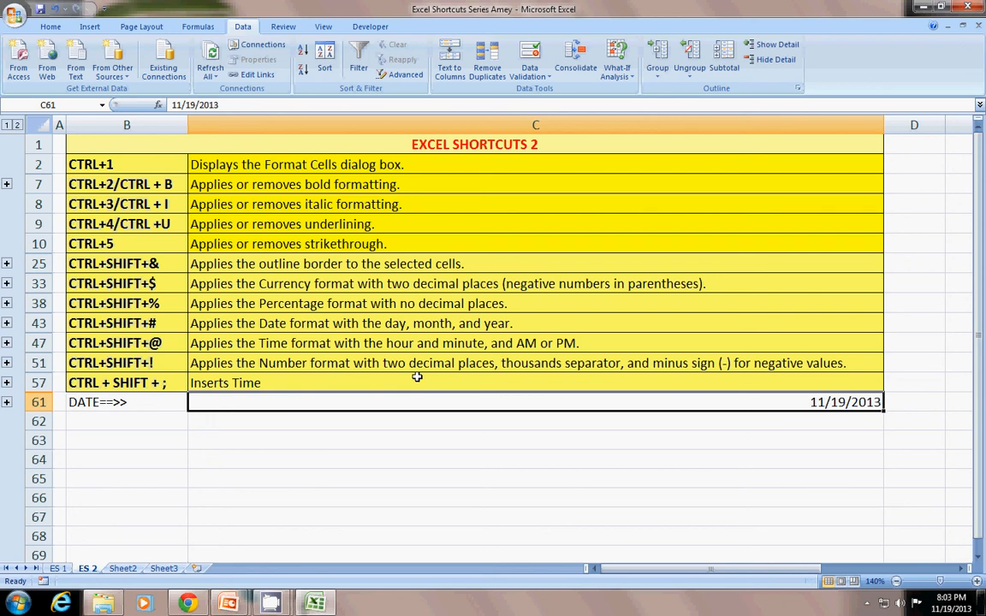
left_click(479, 459)
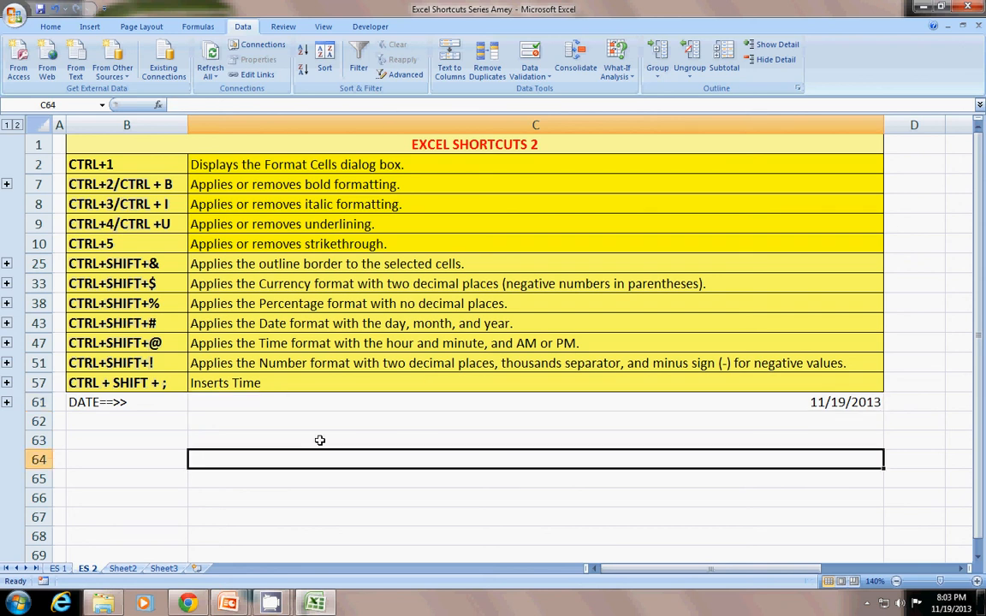
key("Up")
key("Up")
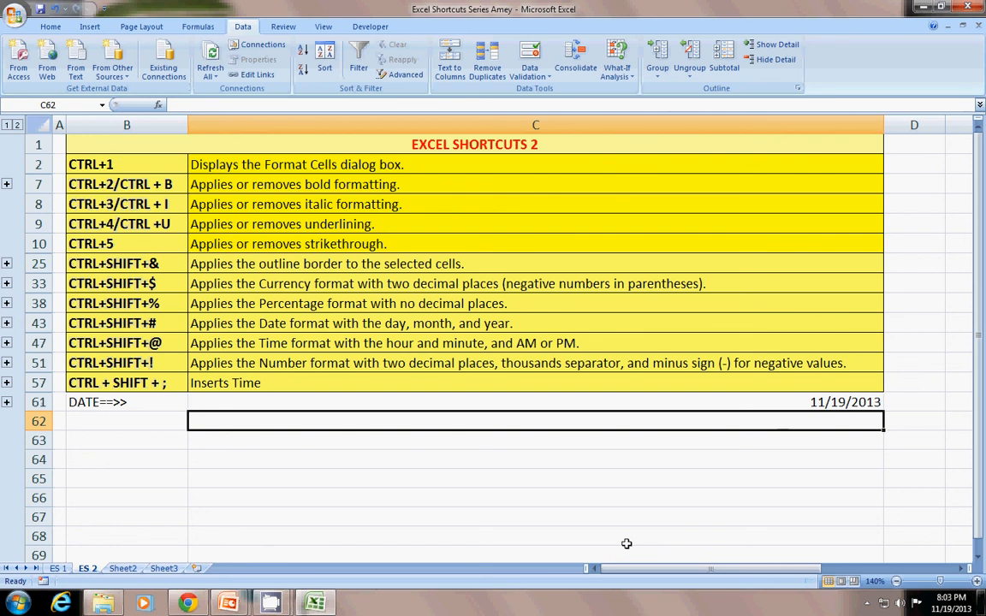
- Switch to the PowerPoint slide show, end it from the closing slide, and bring up the CamStudio recorder window
key("alt+Tab")
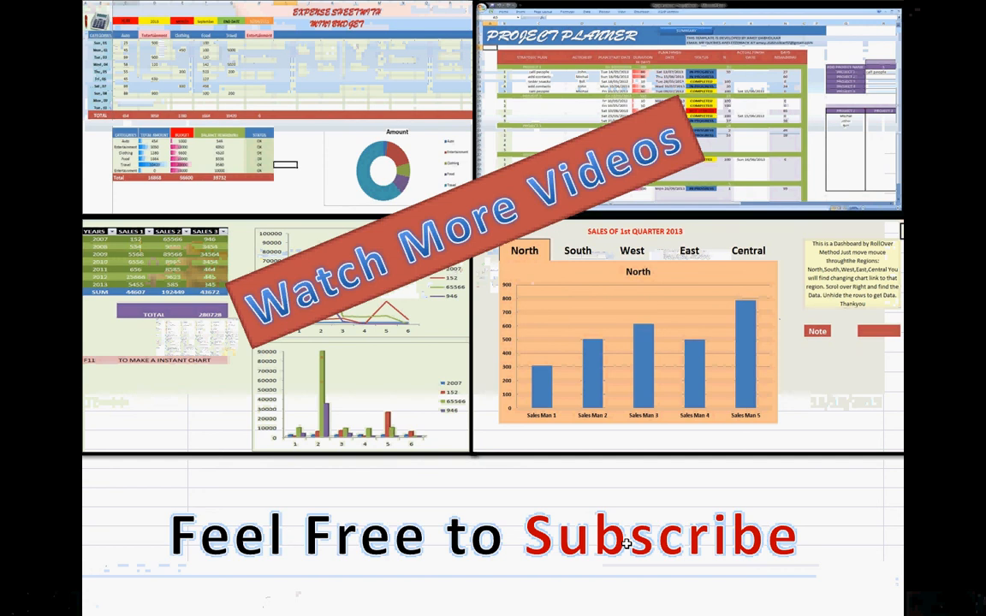
left_click(627, 544)
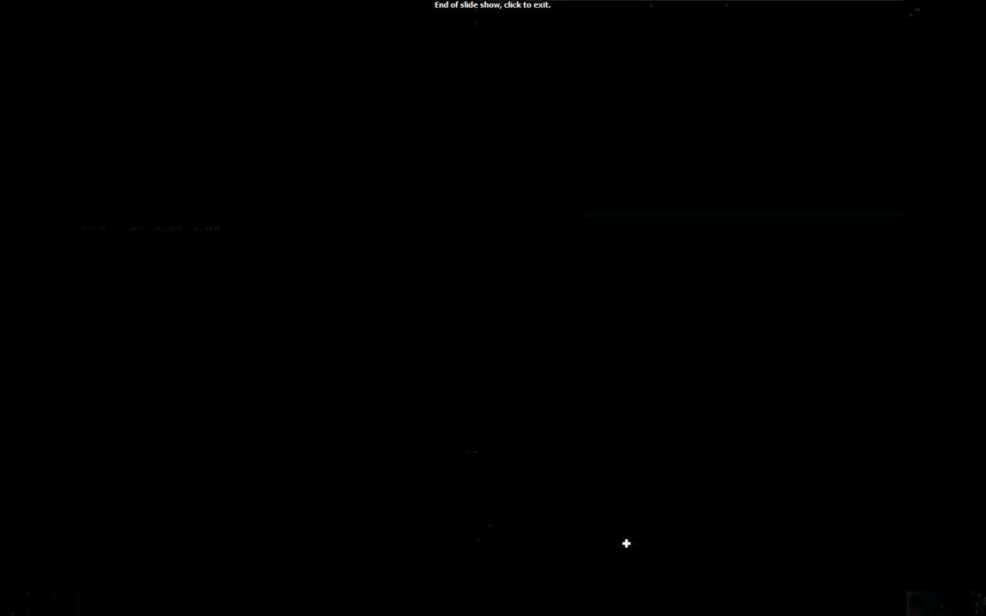
left_click(627, 544)
left_click(271, 603)
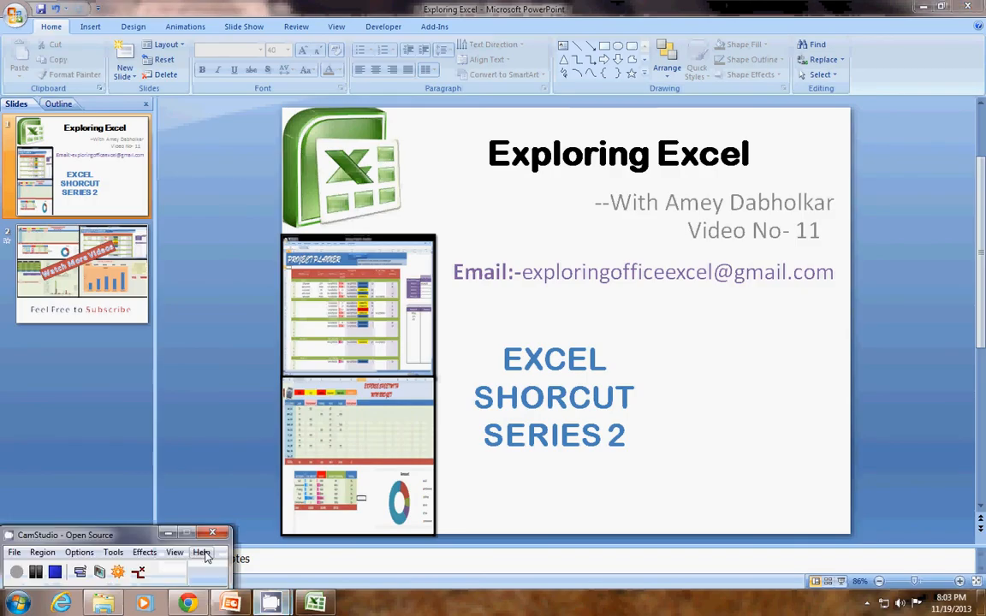